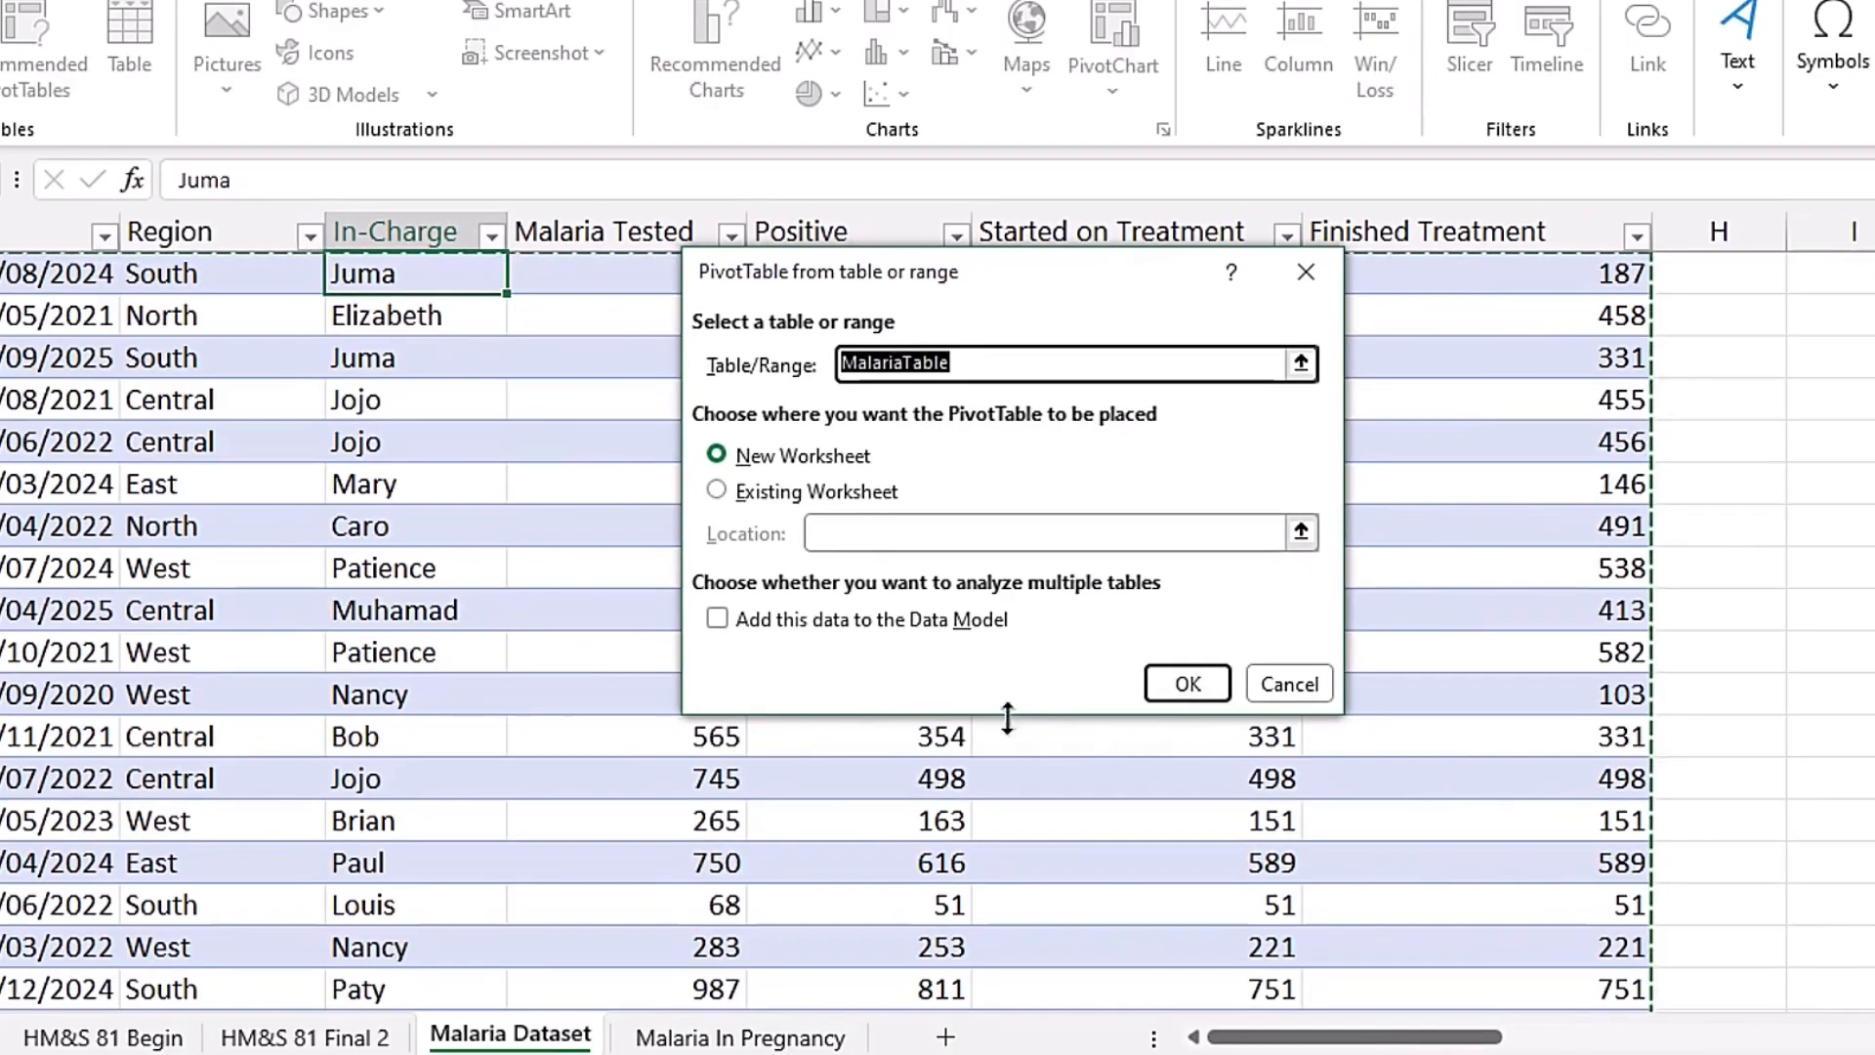
# Create a PivotTable from MalariaTable on a new worksheet and name the PivotTable MalariaRepor81.
pyautogui.click(1306, 899)
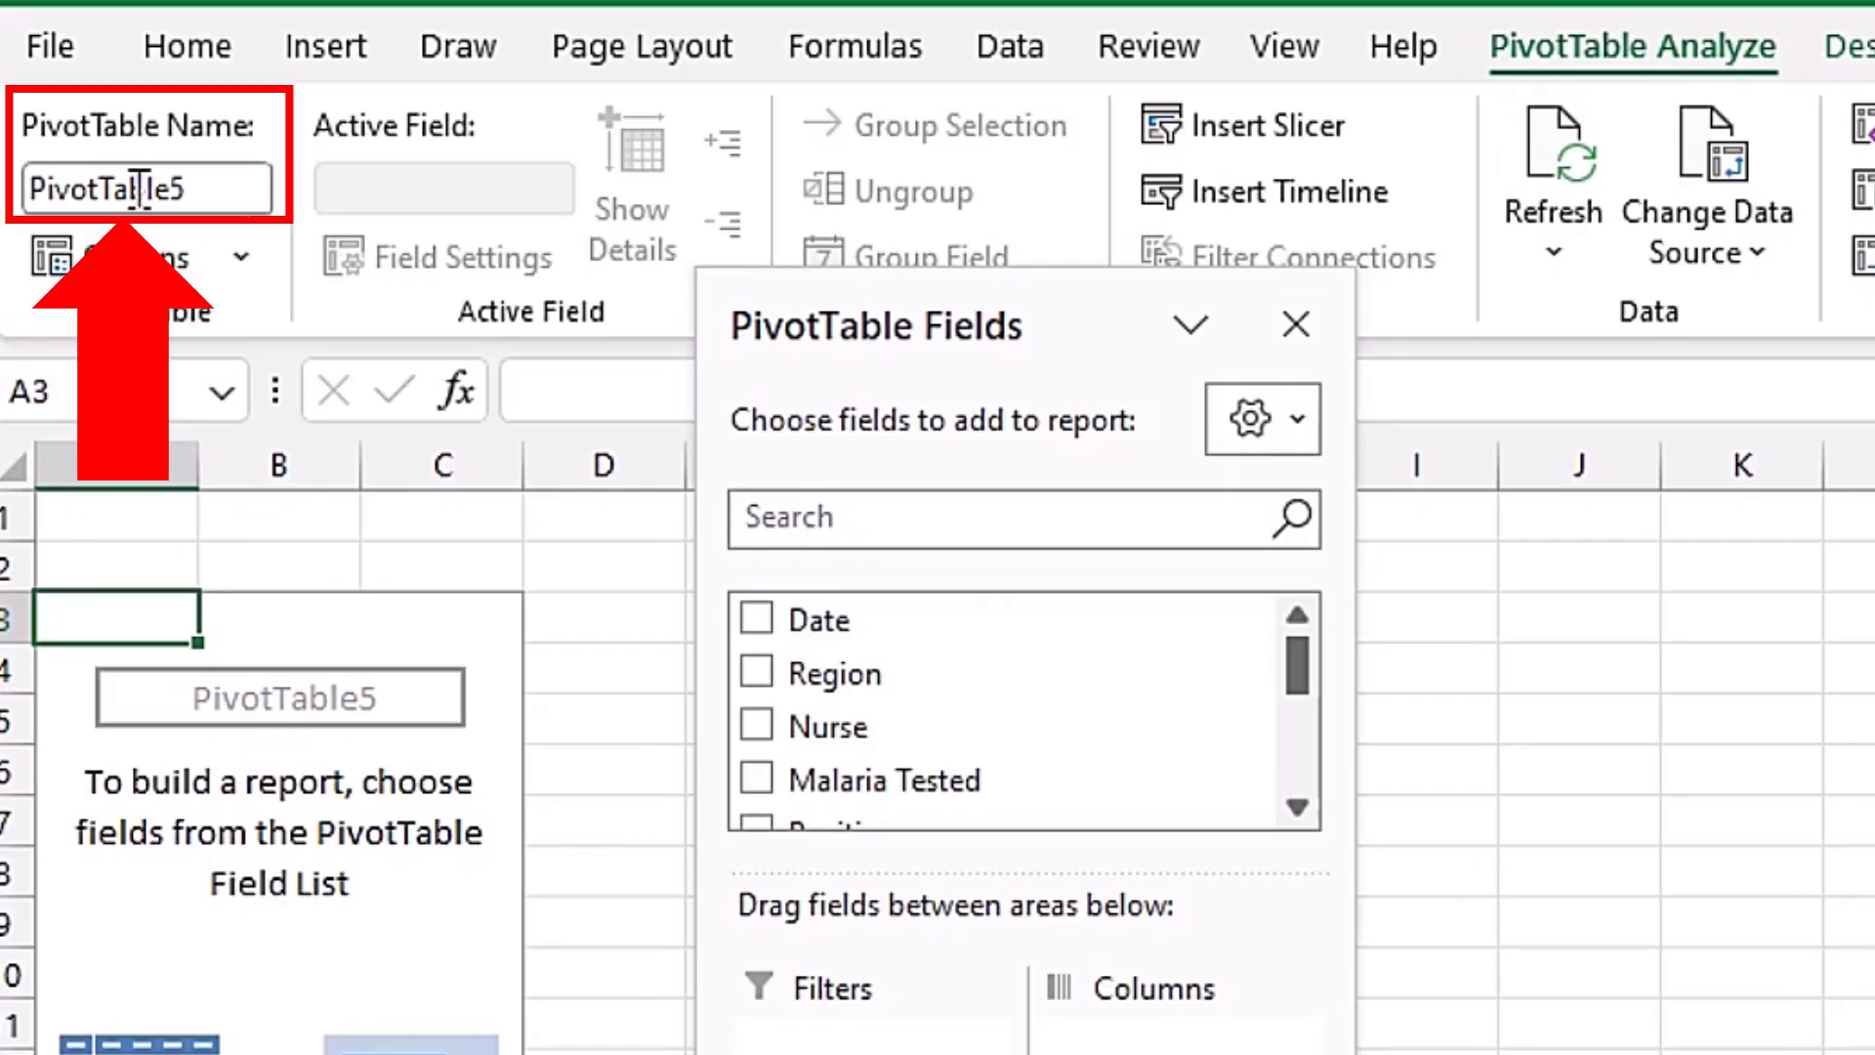
pyautogui.click(211, 188)
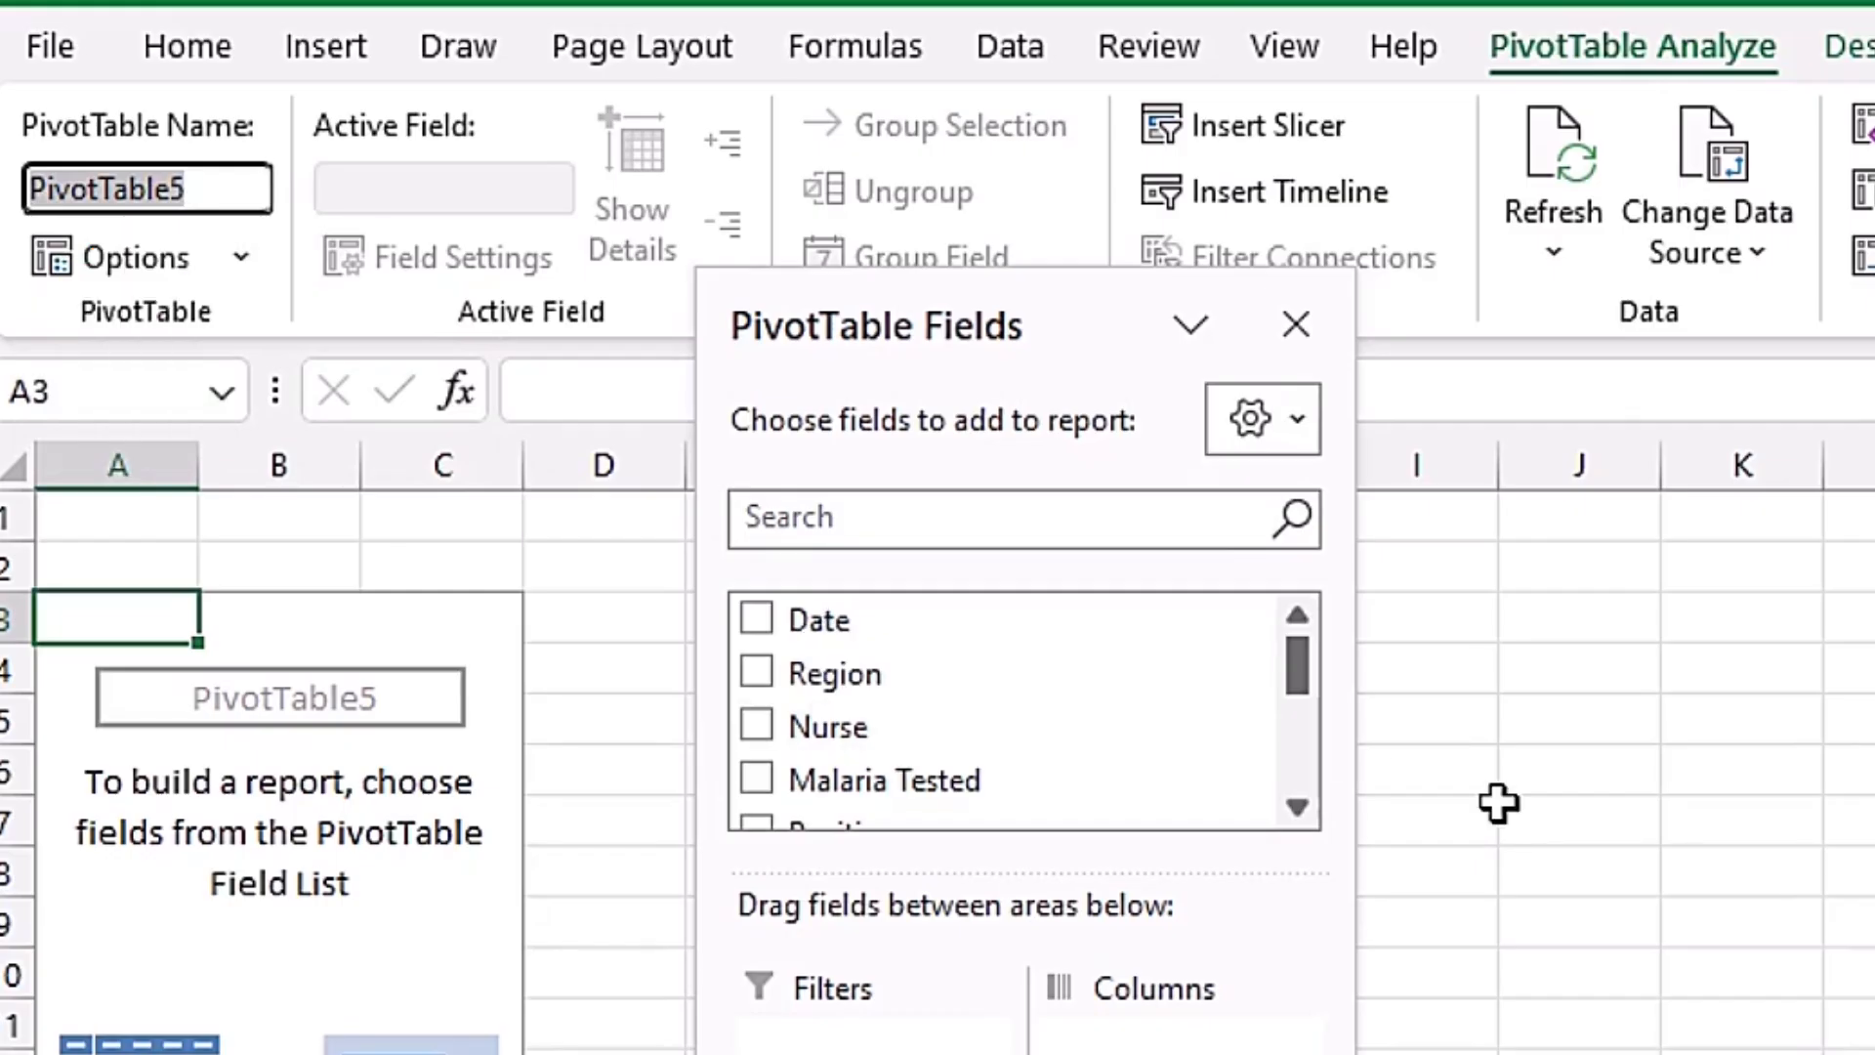
pyautogui.write('MalariaRepor81')
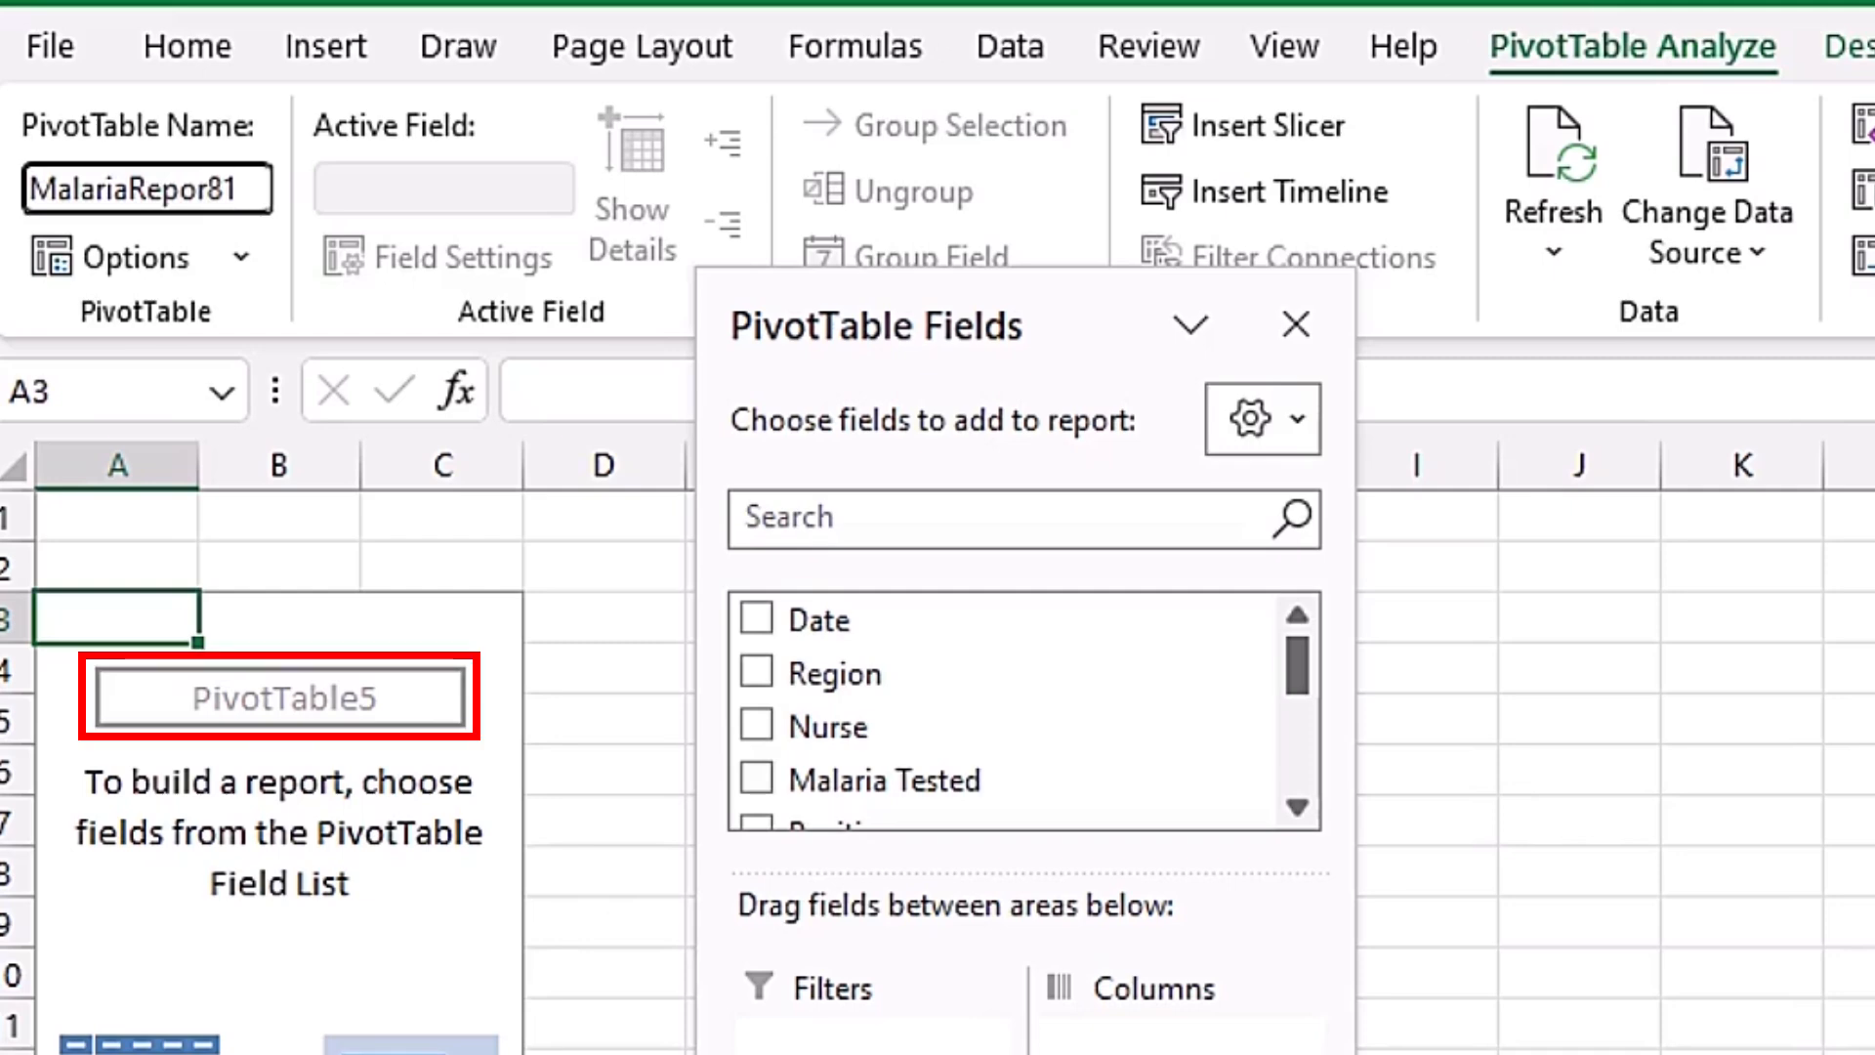
pyautogui.press('Return')
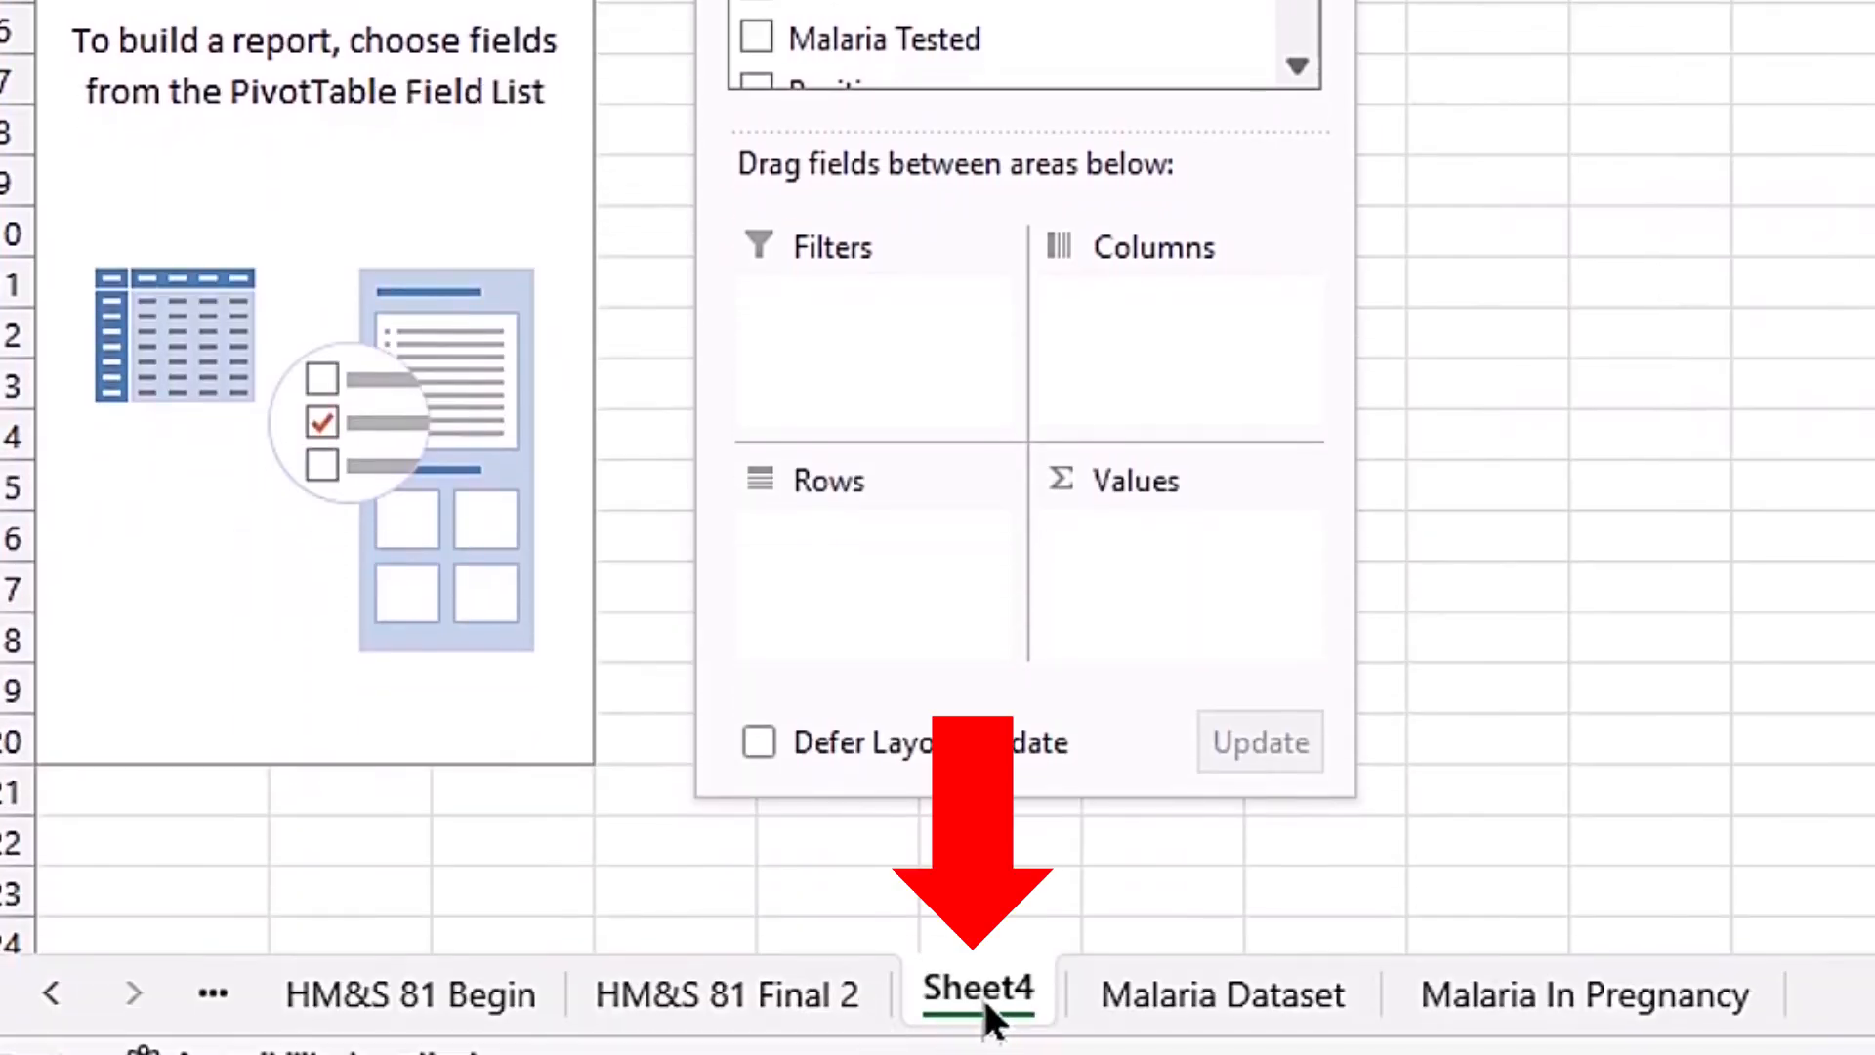
# Rename the new PivotTable worksheet Sheet4 as Malaria81.
pyautogui.doubleClick(982, 994)
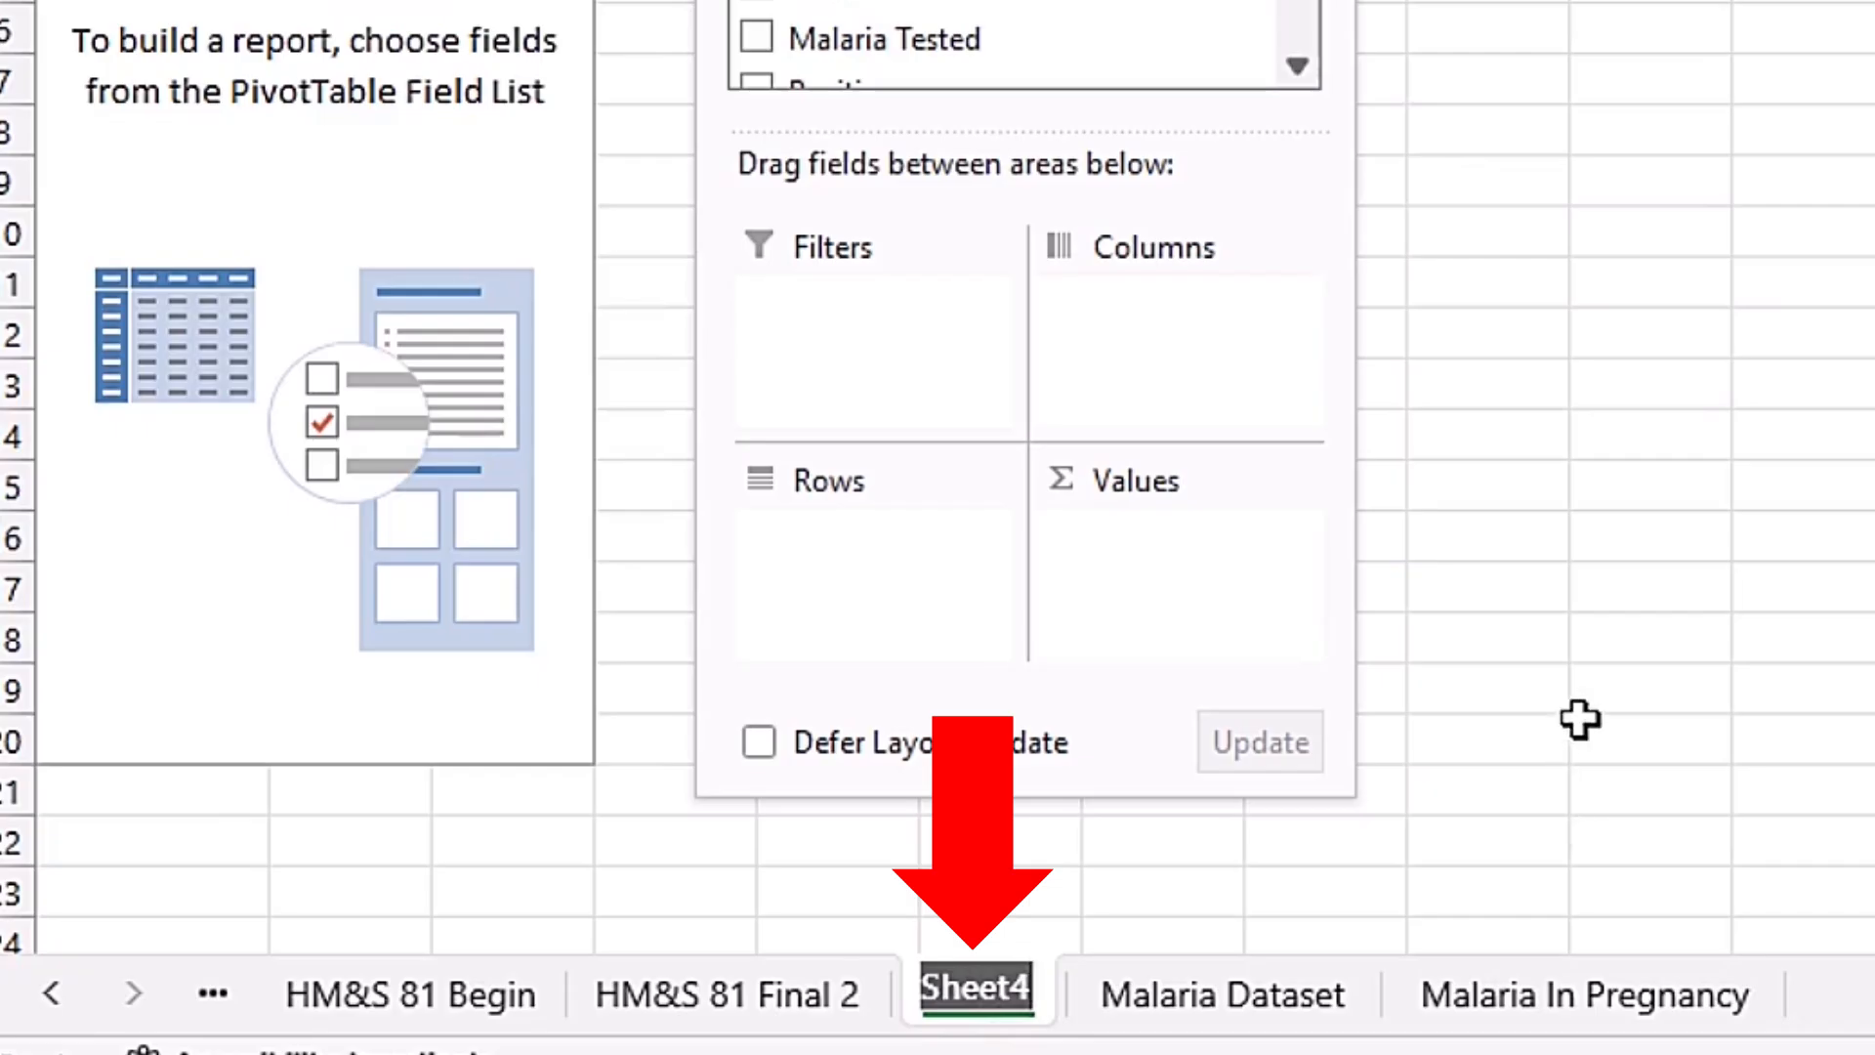
pyautogui.write('Malaria81')
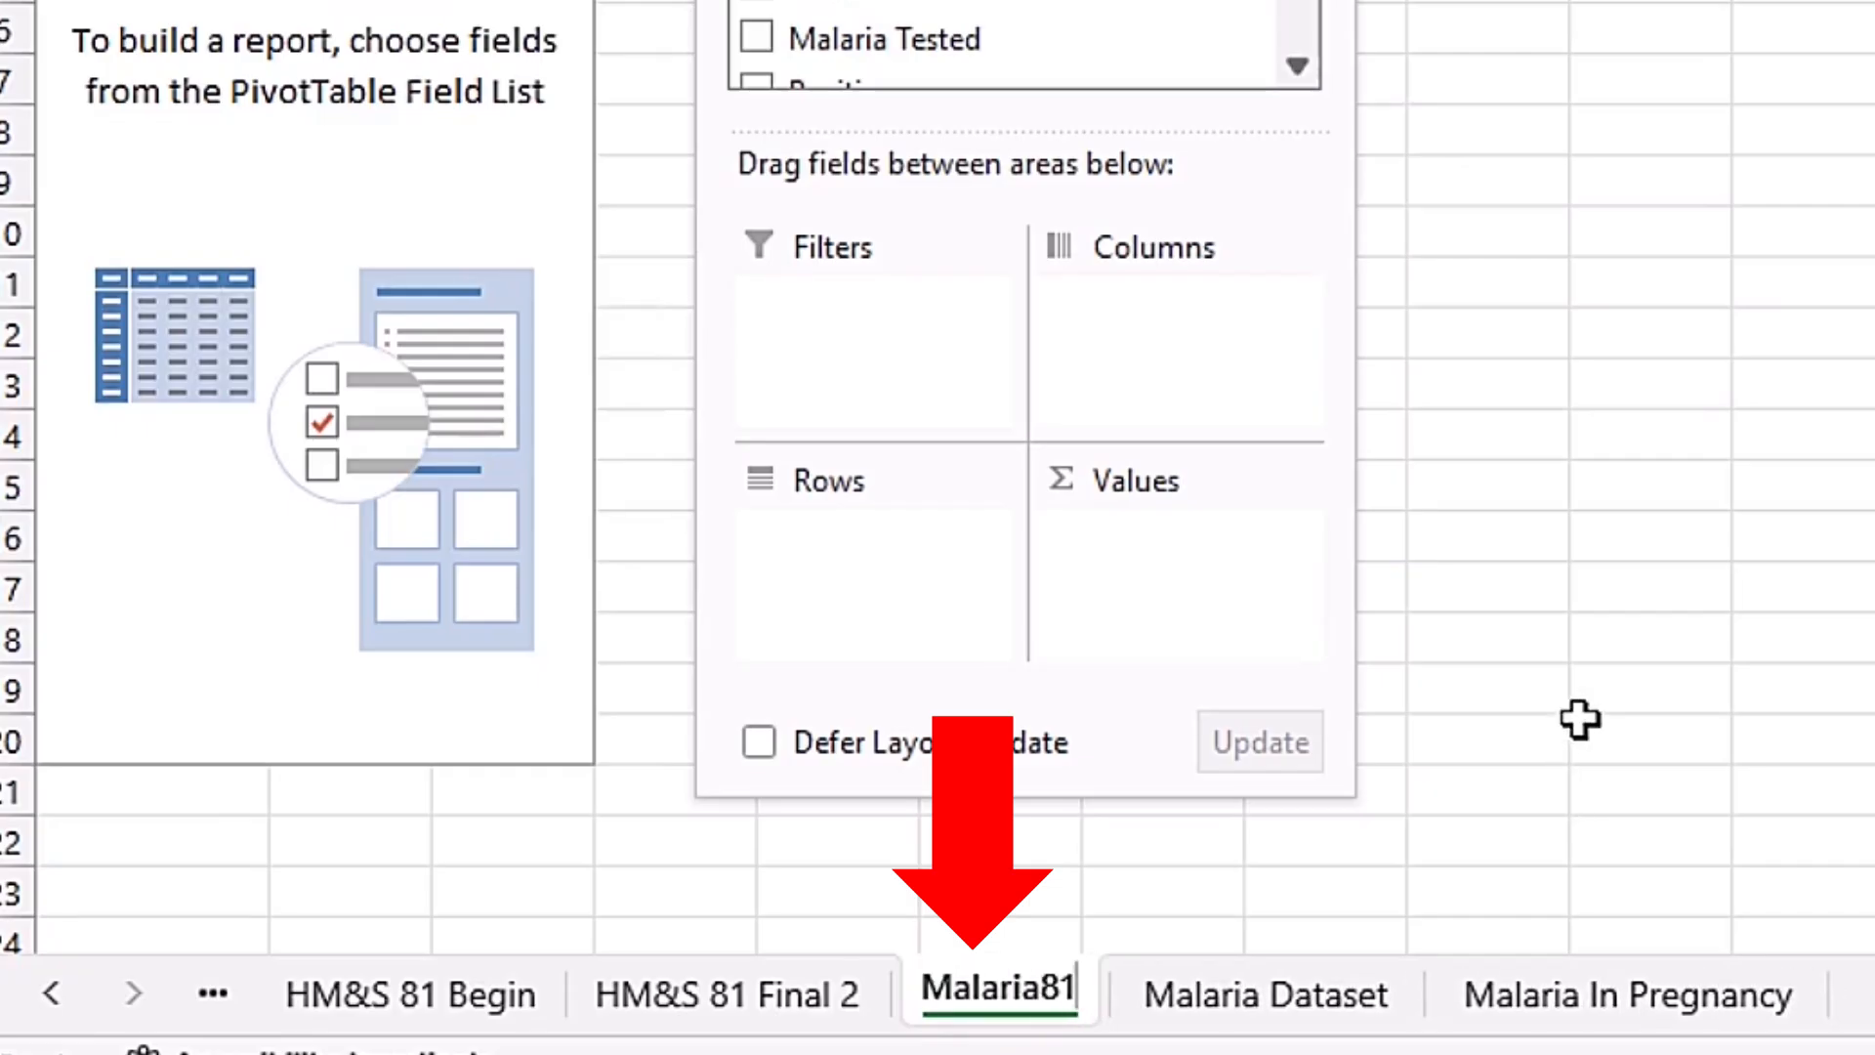
pyautogui.press('Return')
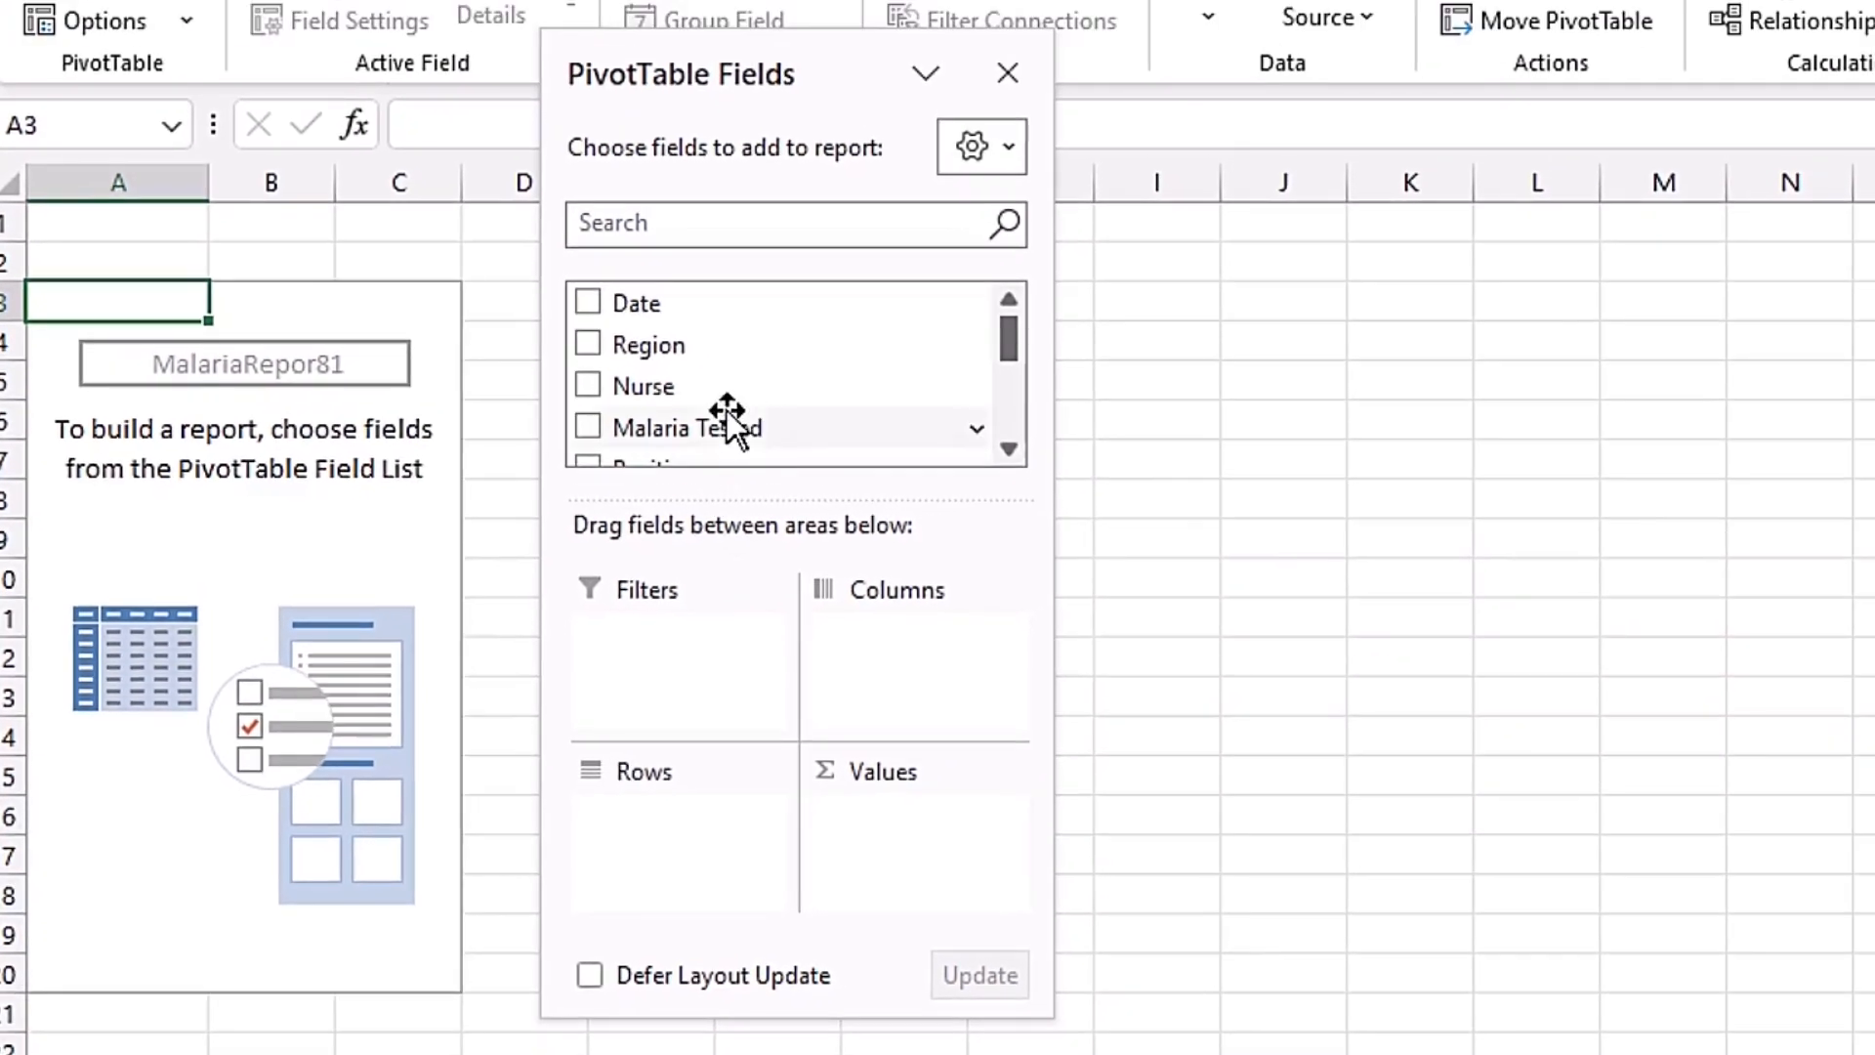
# Place the Nurse field in the PivotTable's Rows and the Malaria Tested field in Values.
pyautogui.moveTo(729, 389); pyautogui.dragTo(730, 853)
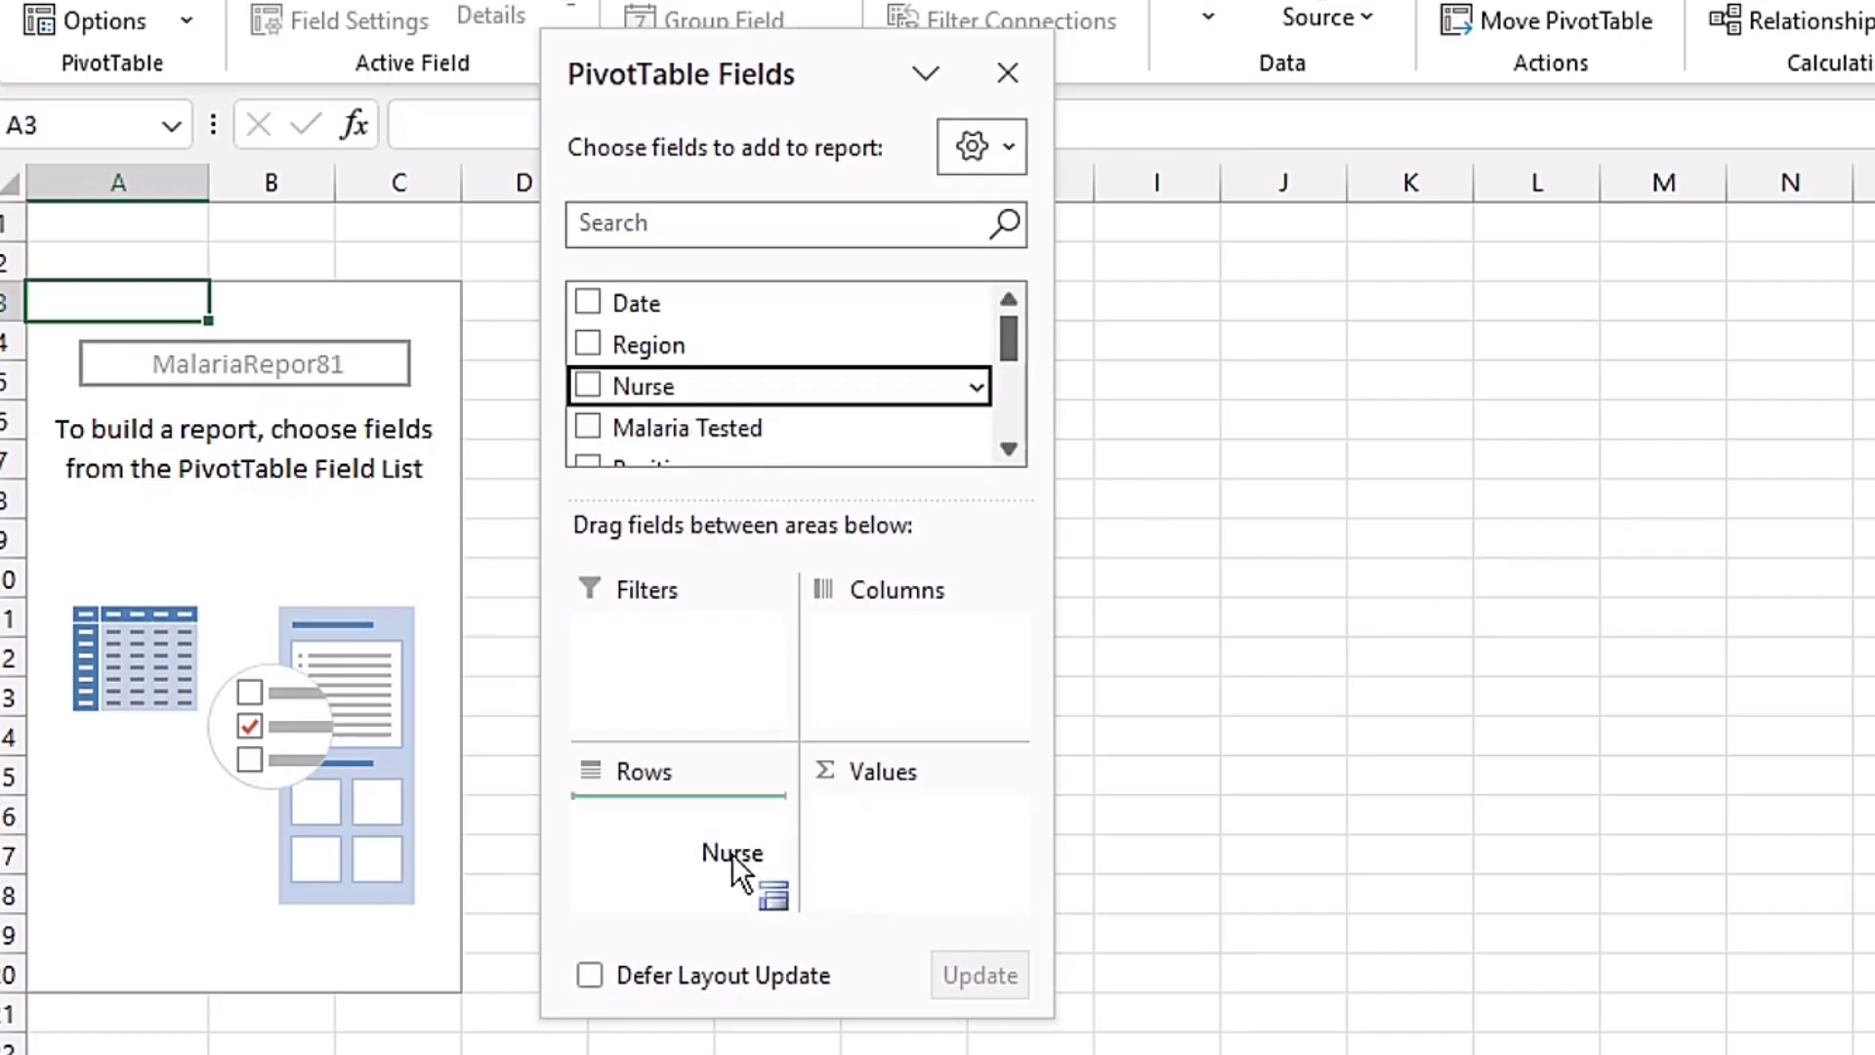
pyautogui.moveTo(684, 818); pyautogui.dragTo(684, 818)
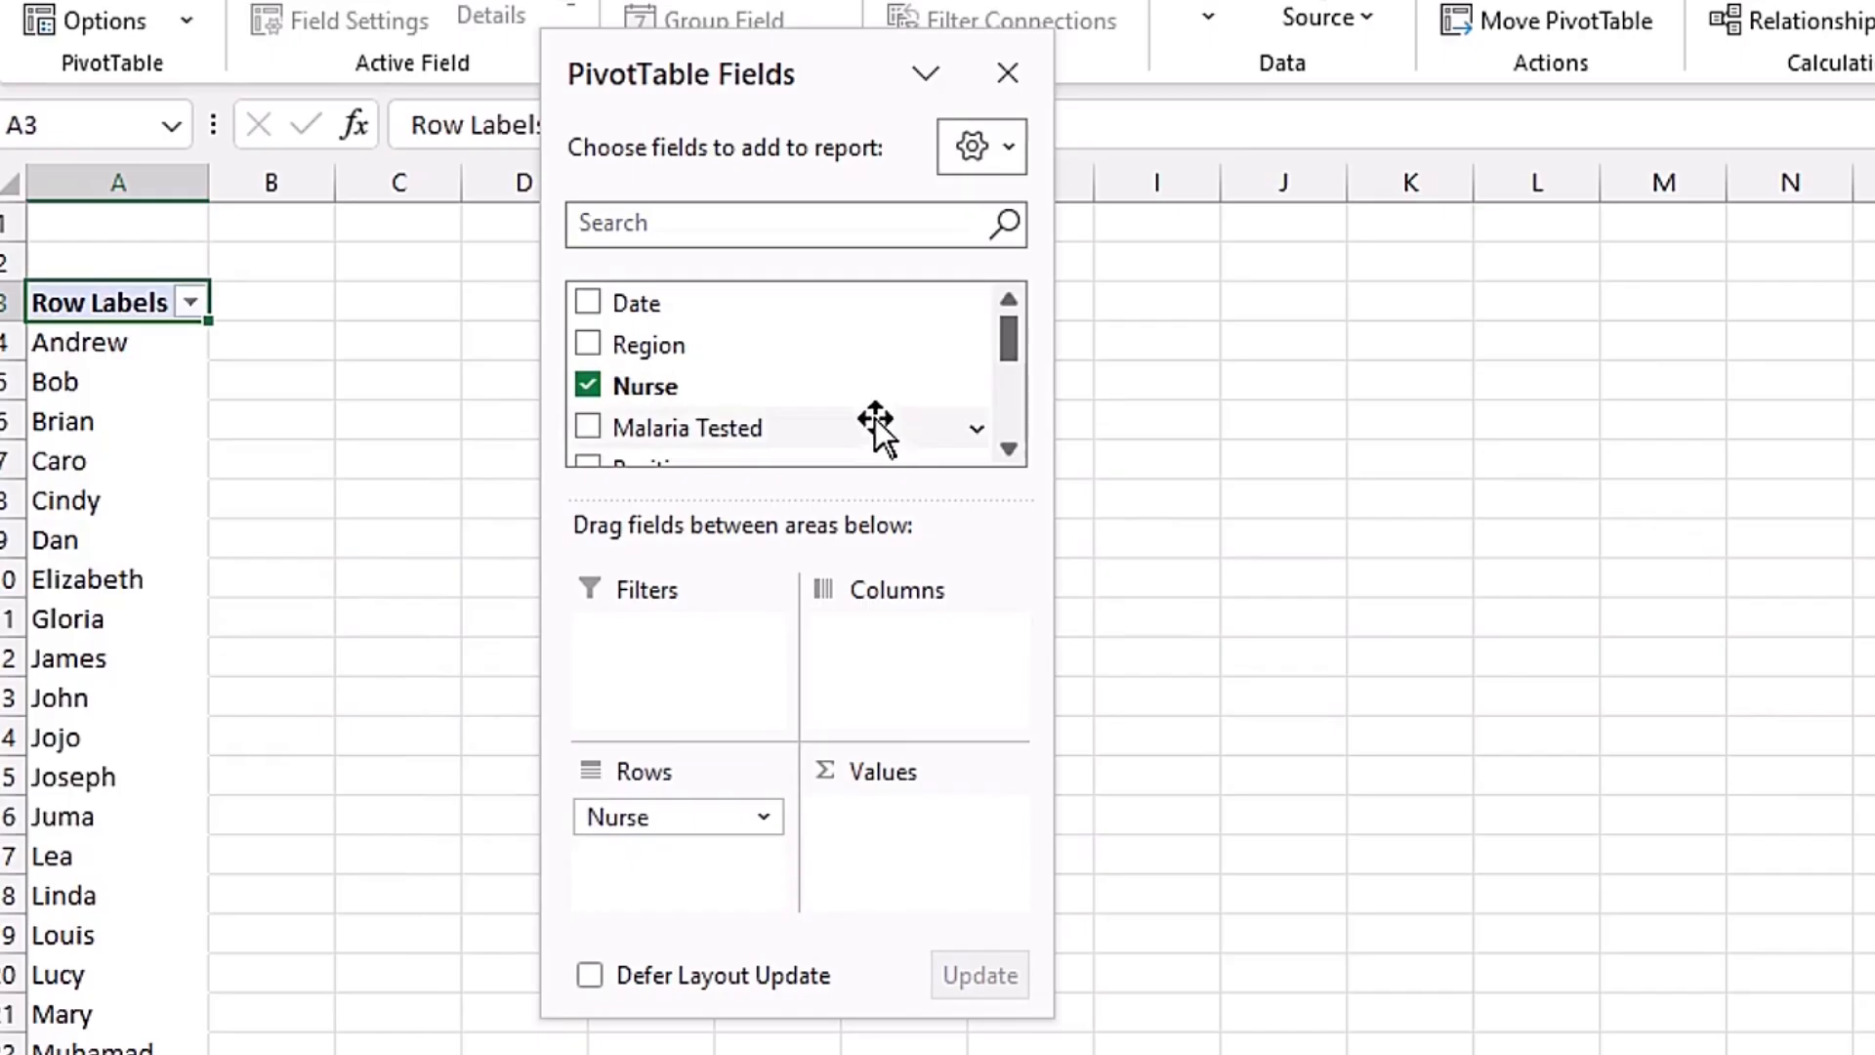
pyautogui.moveTo(795, 430); pyautogui.dragTo(928, 827)
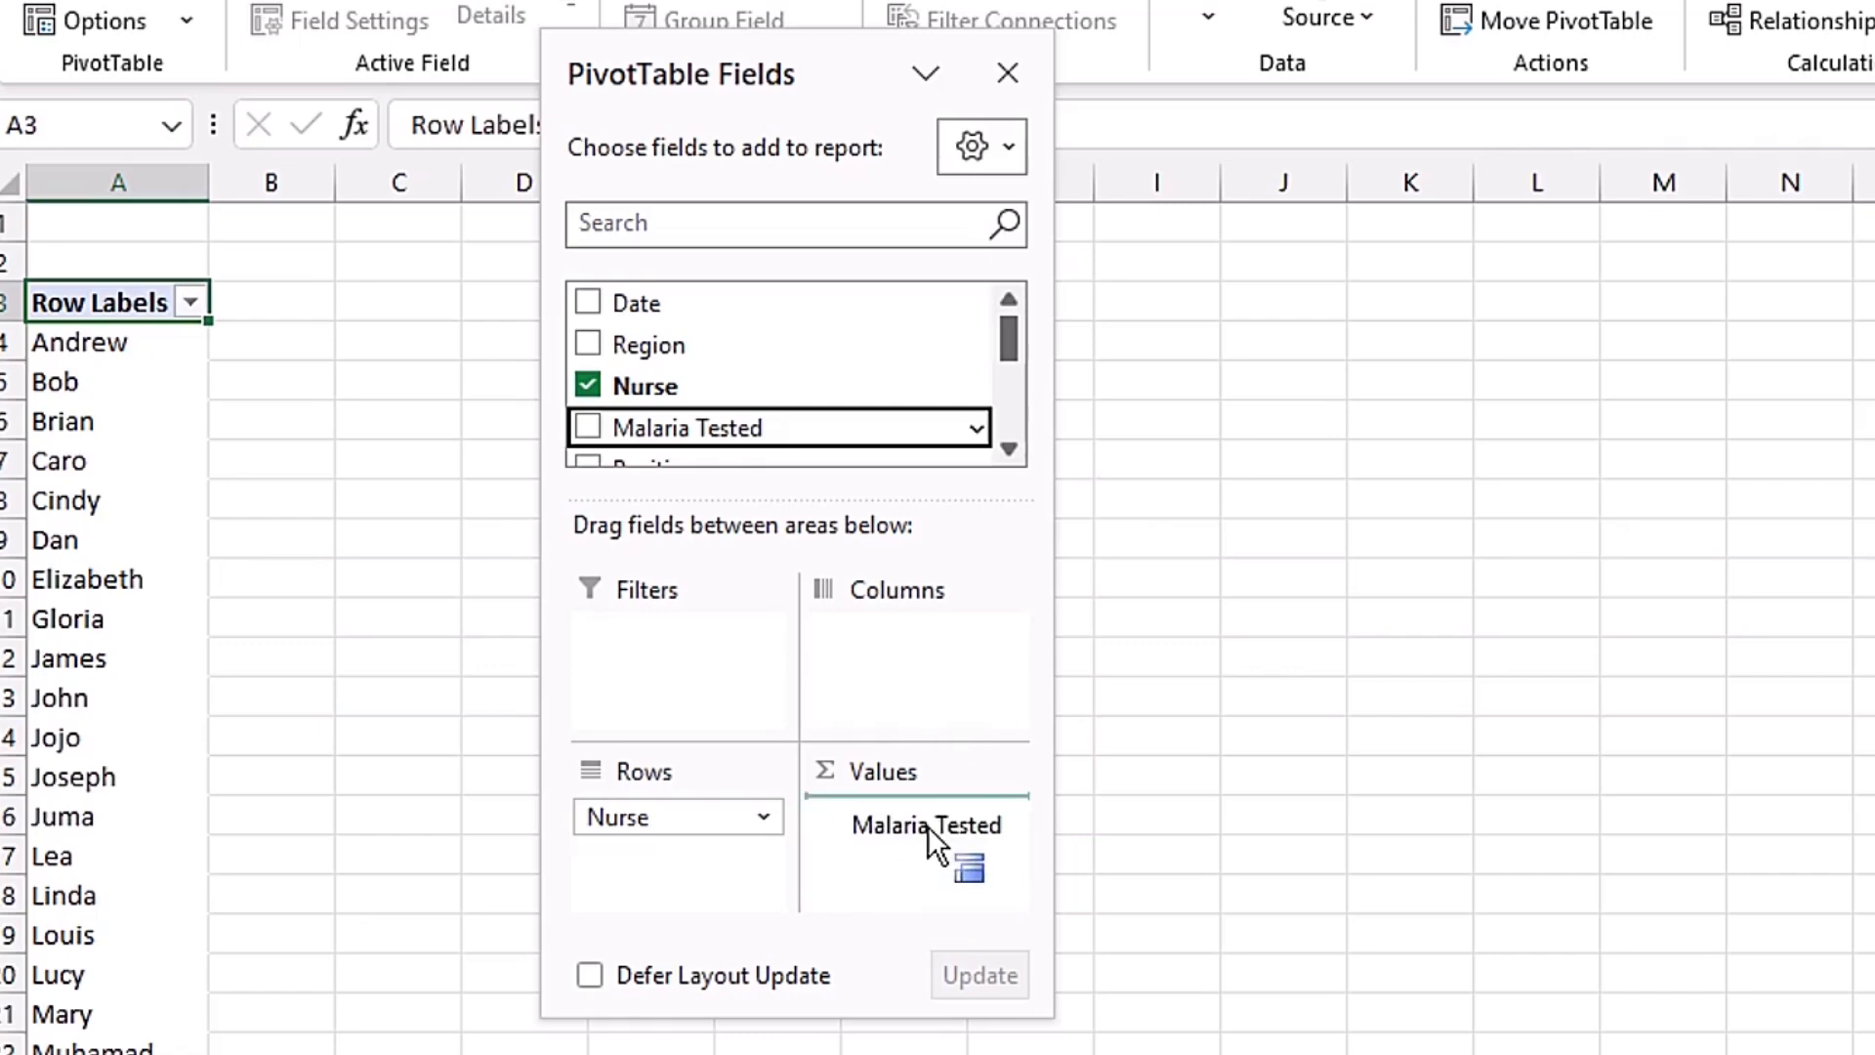
pyautogui.moveTo(928, 826); pyautogui.dragTo(928, 825)
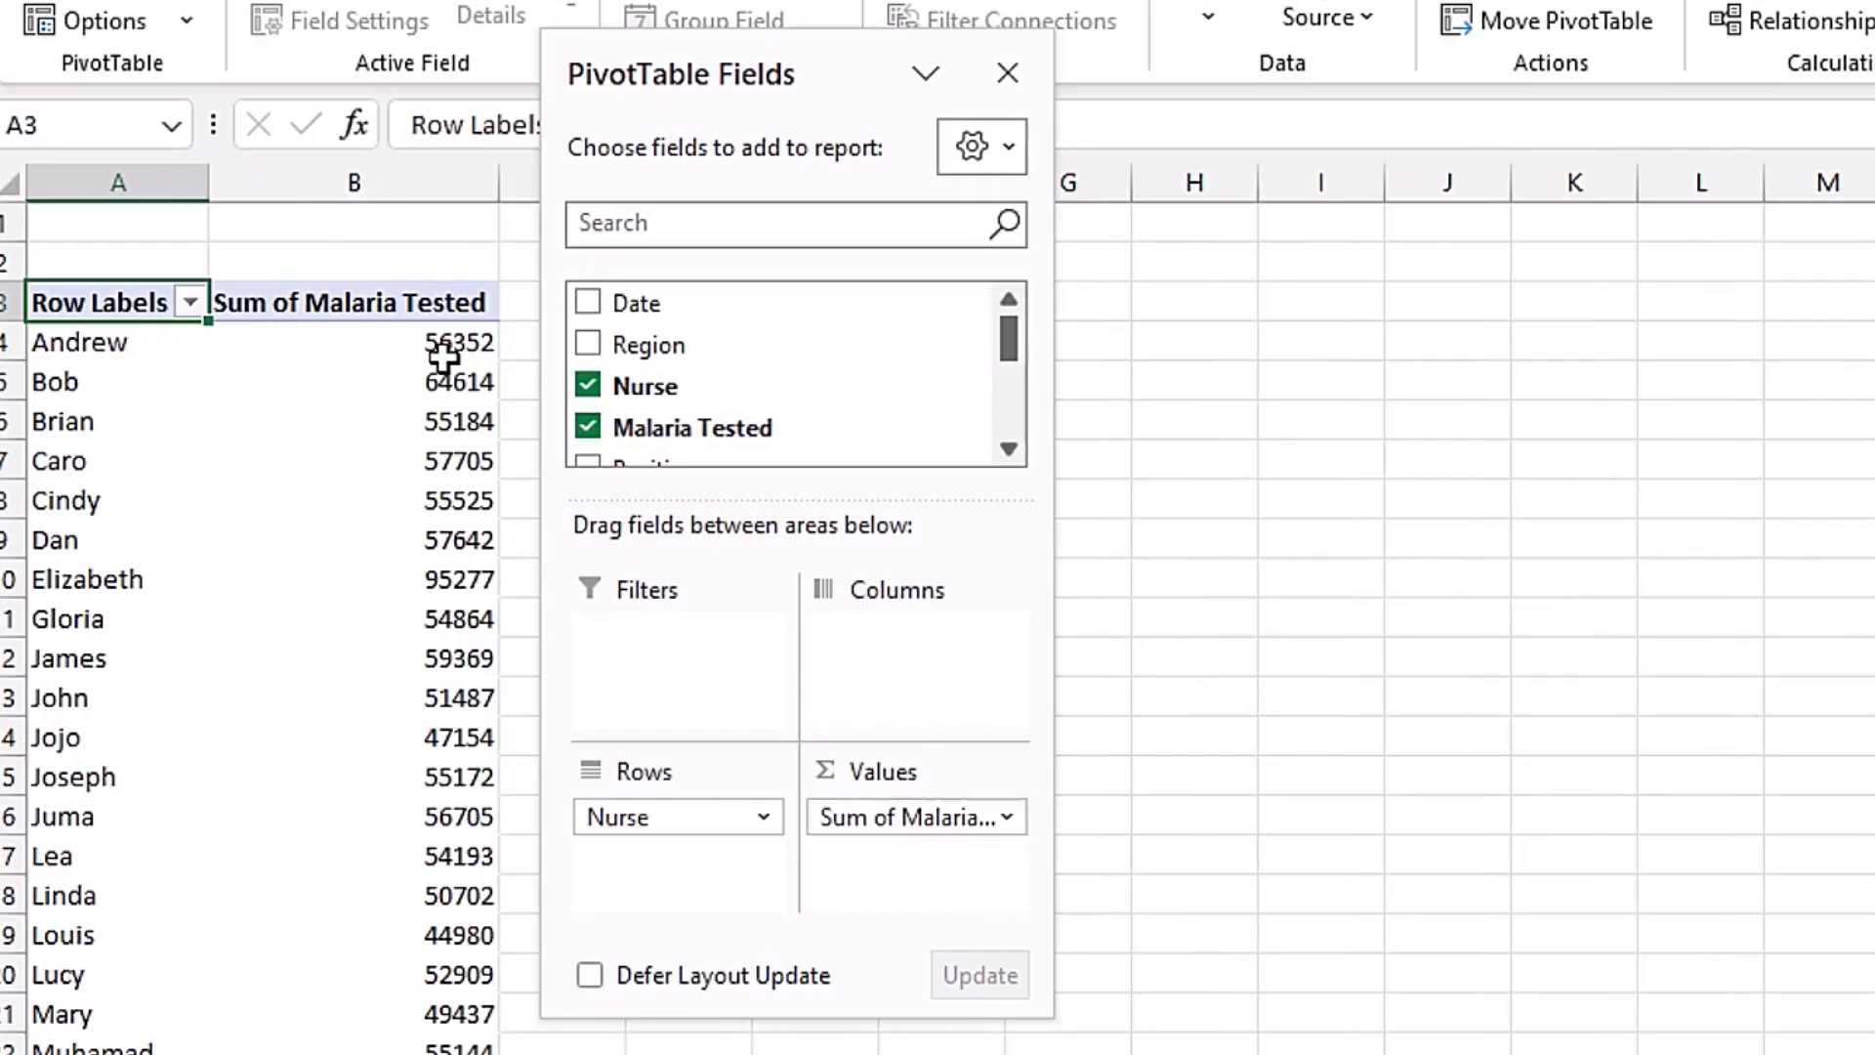
# Add the Malaria Tested field to the PivotTable's Values two more times and close the field list.
pyautogui.moveTo(777, 71); pyautogui.dragTo(1410, 97)
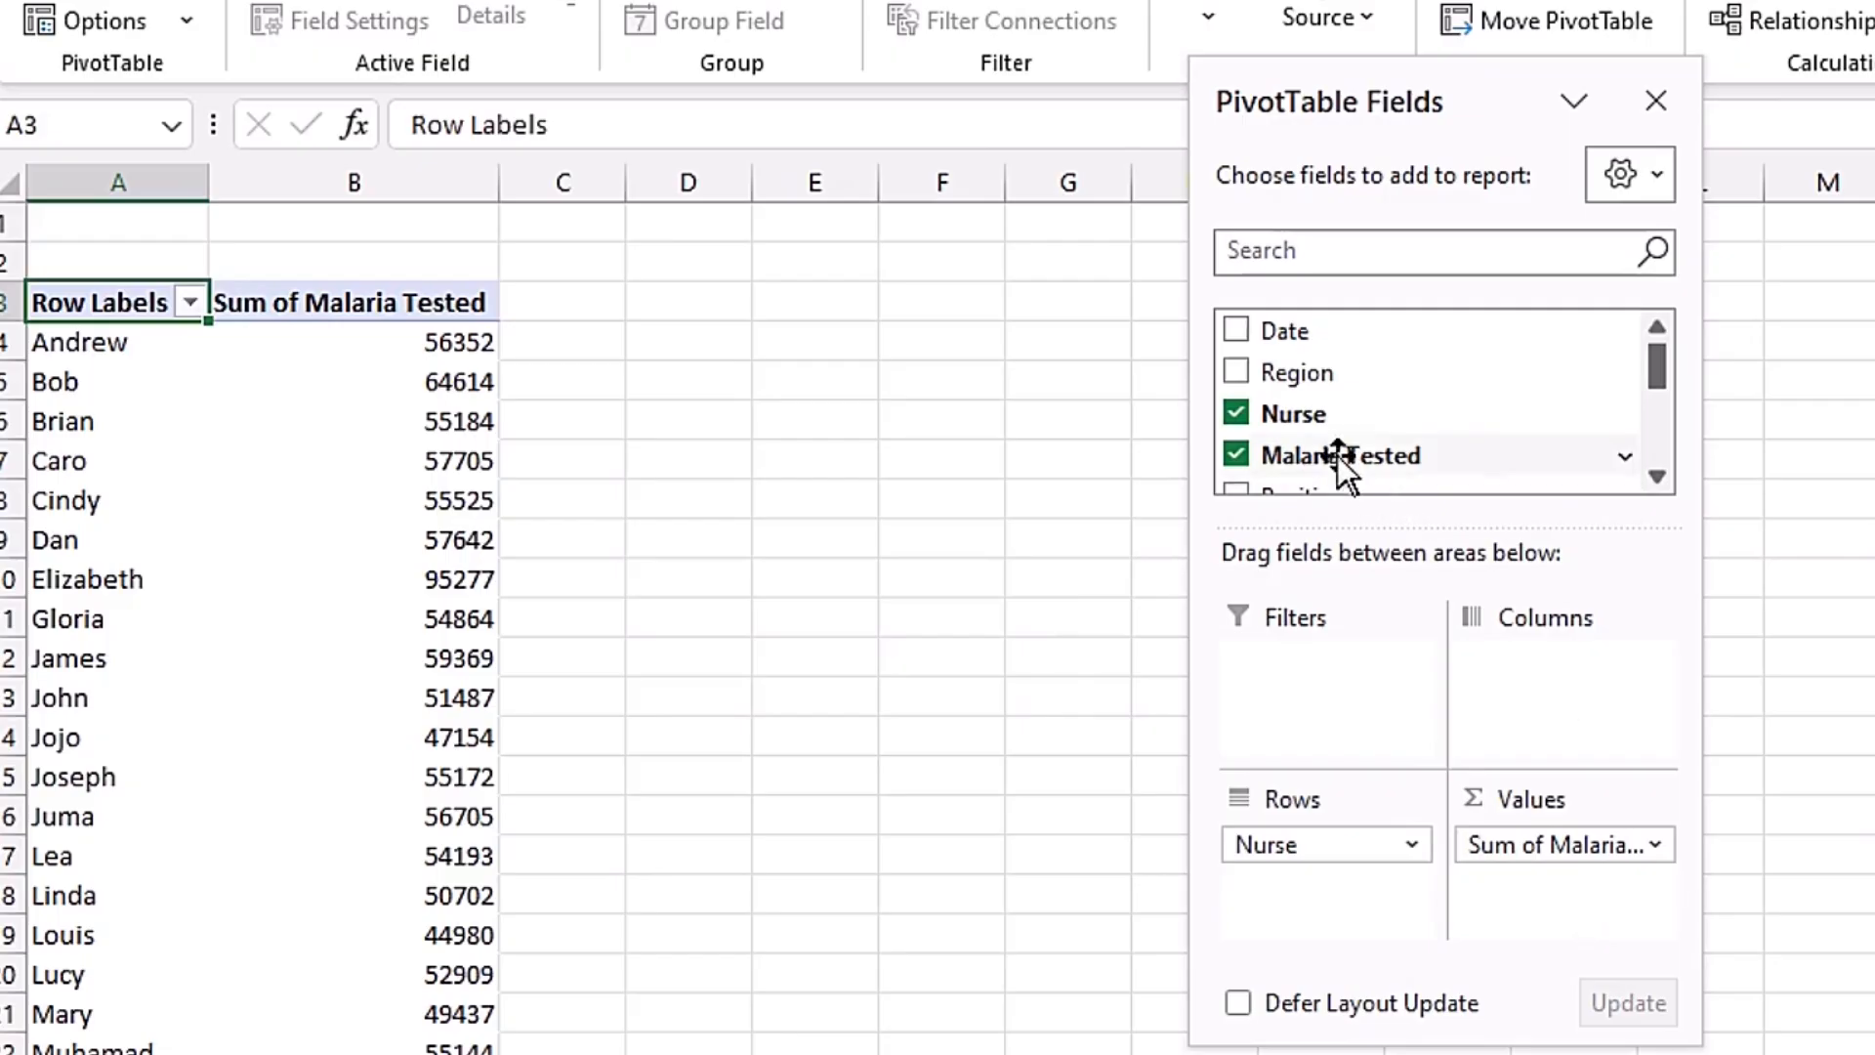
pyautogui.moveTo(1439, 451); pyautogui.dragTo(1616, 905)
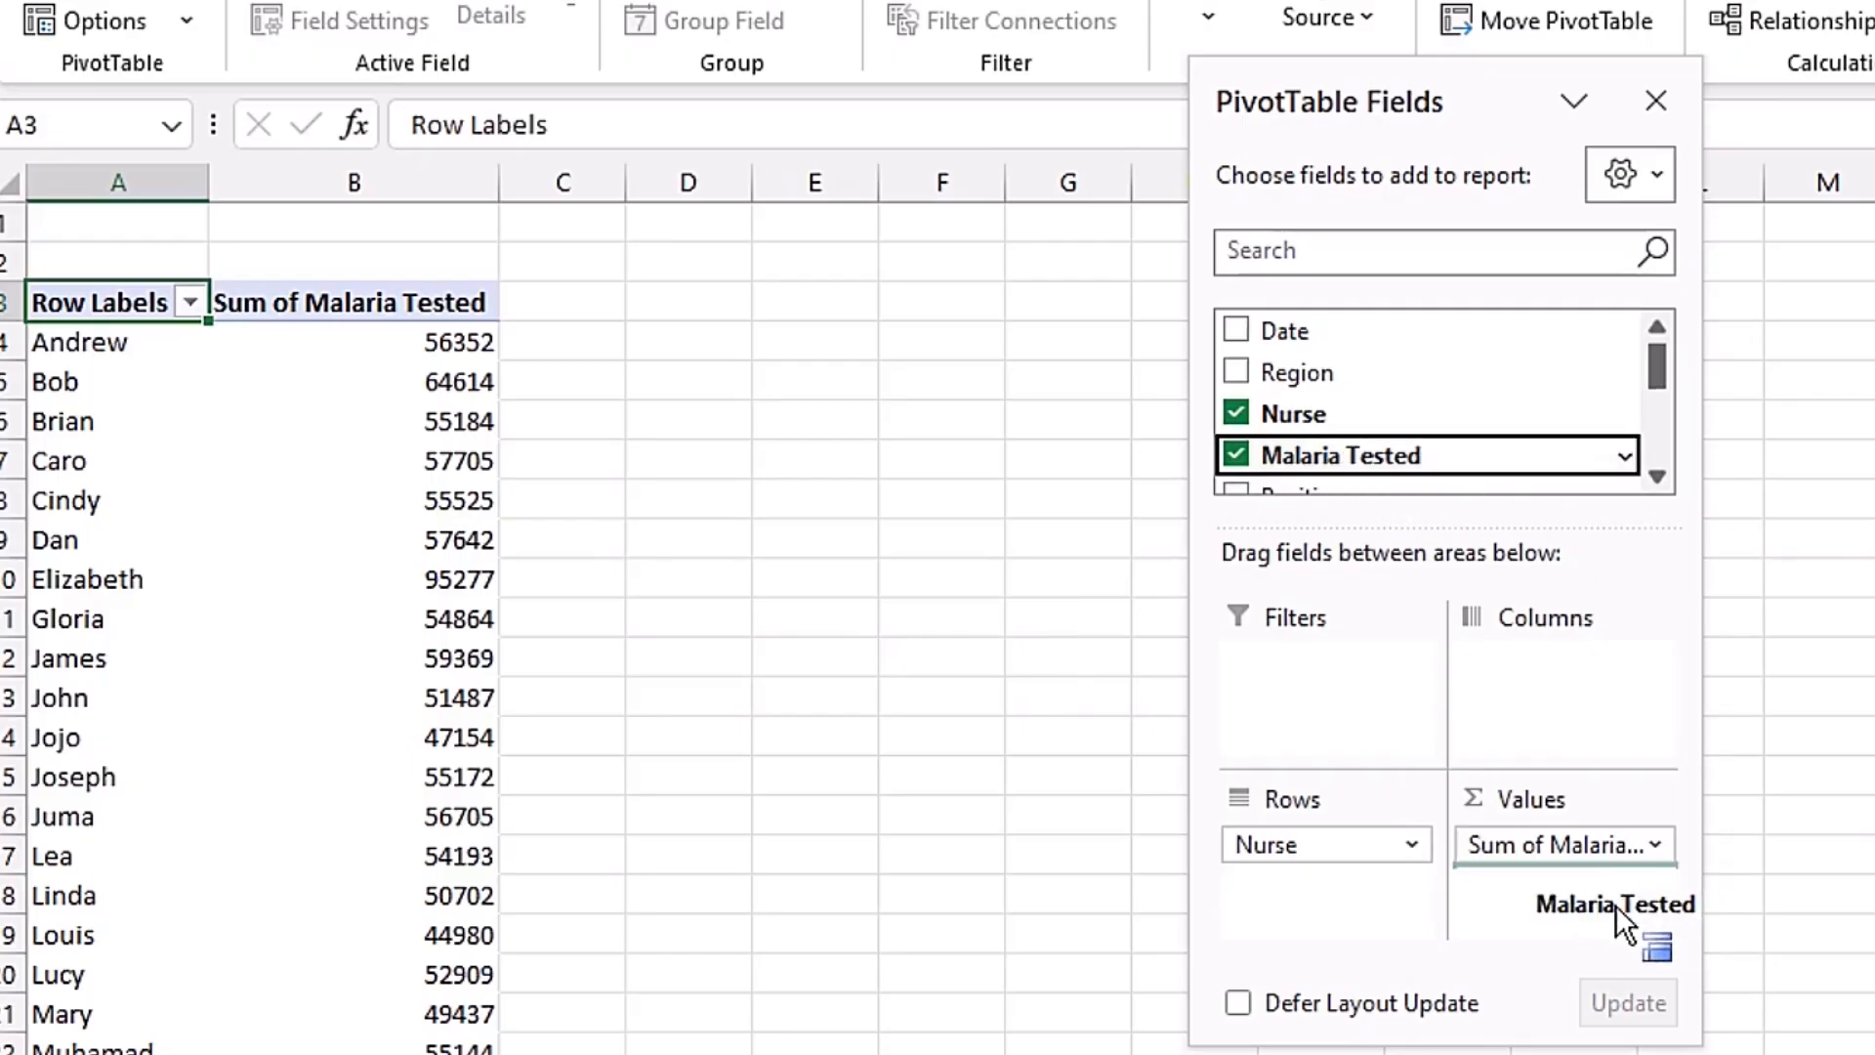
pyautogui.moveTo(1616, 905); pyautogui.dragTo(1614, 900)
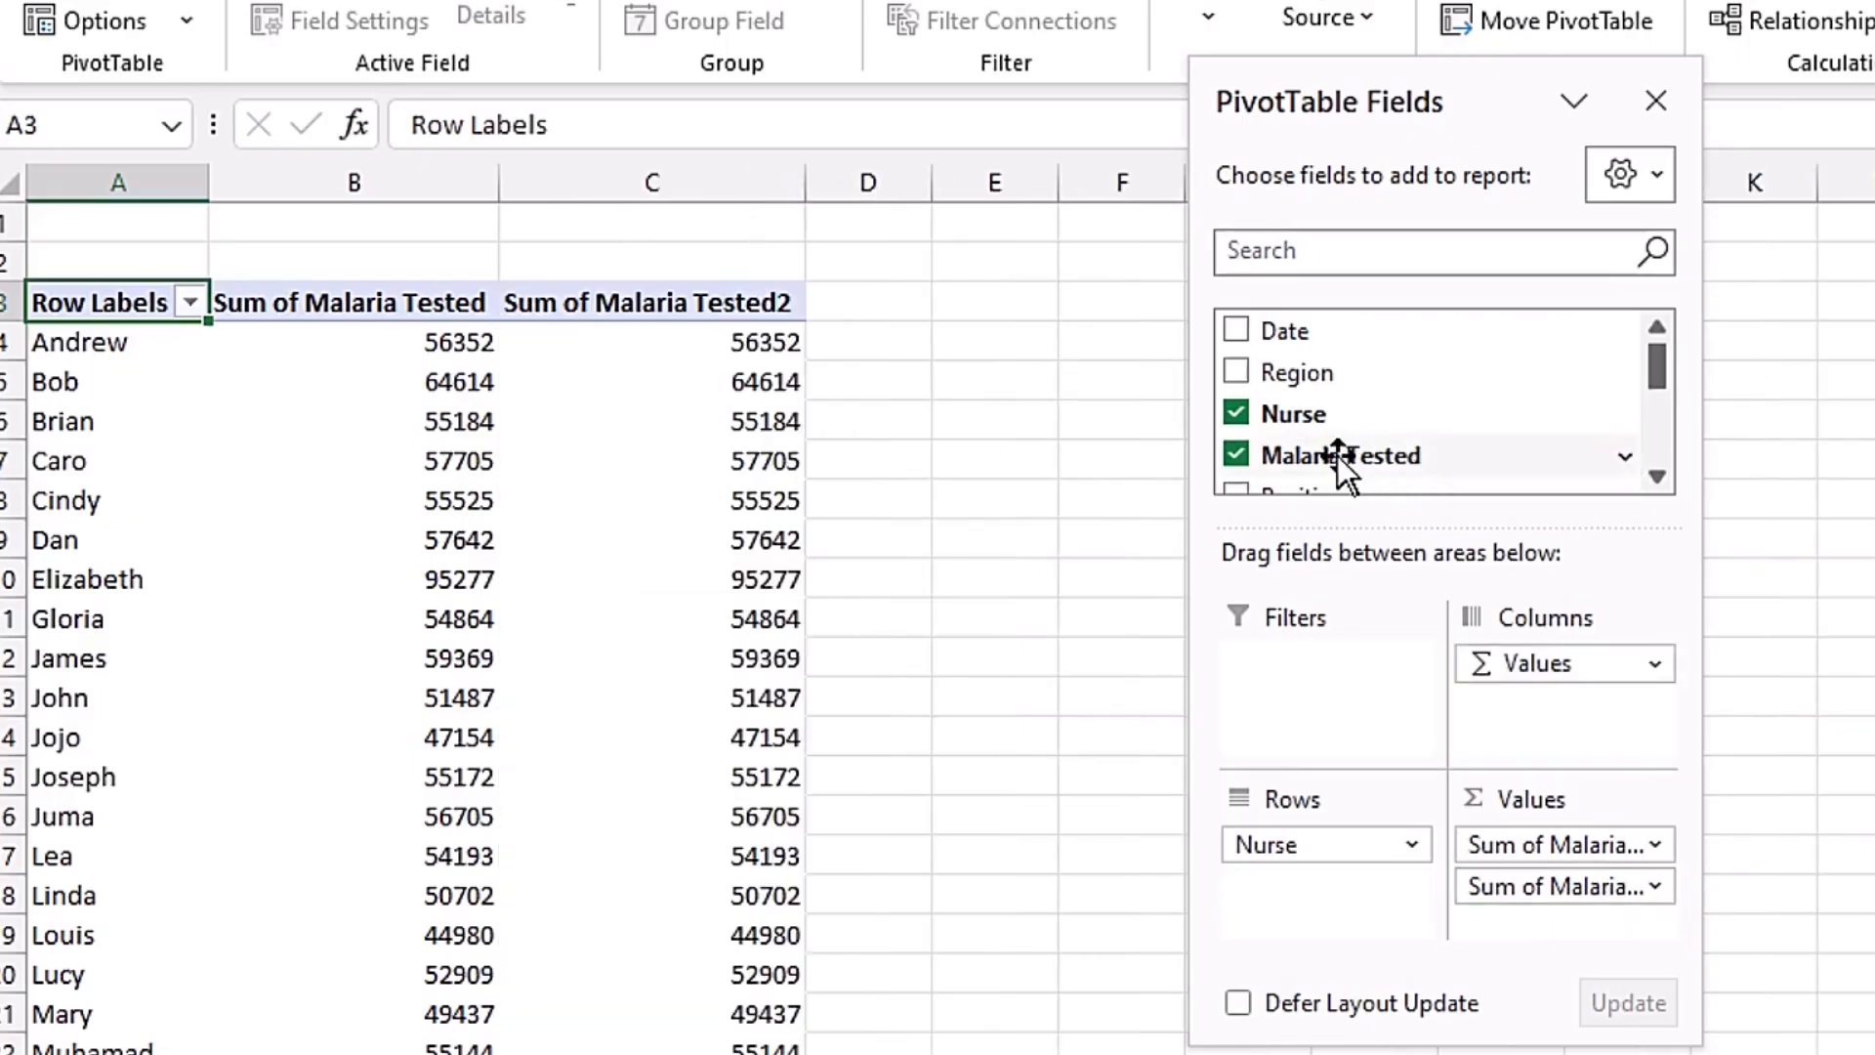
pyautogui.moveTo(1338, 456); pyautogui.dragTo(1592, 918)
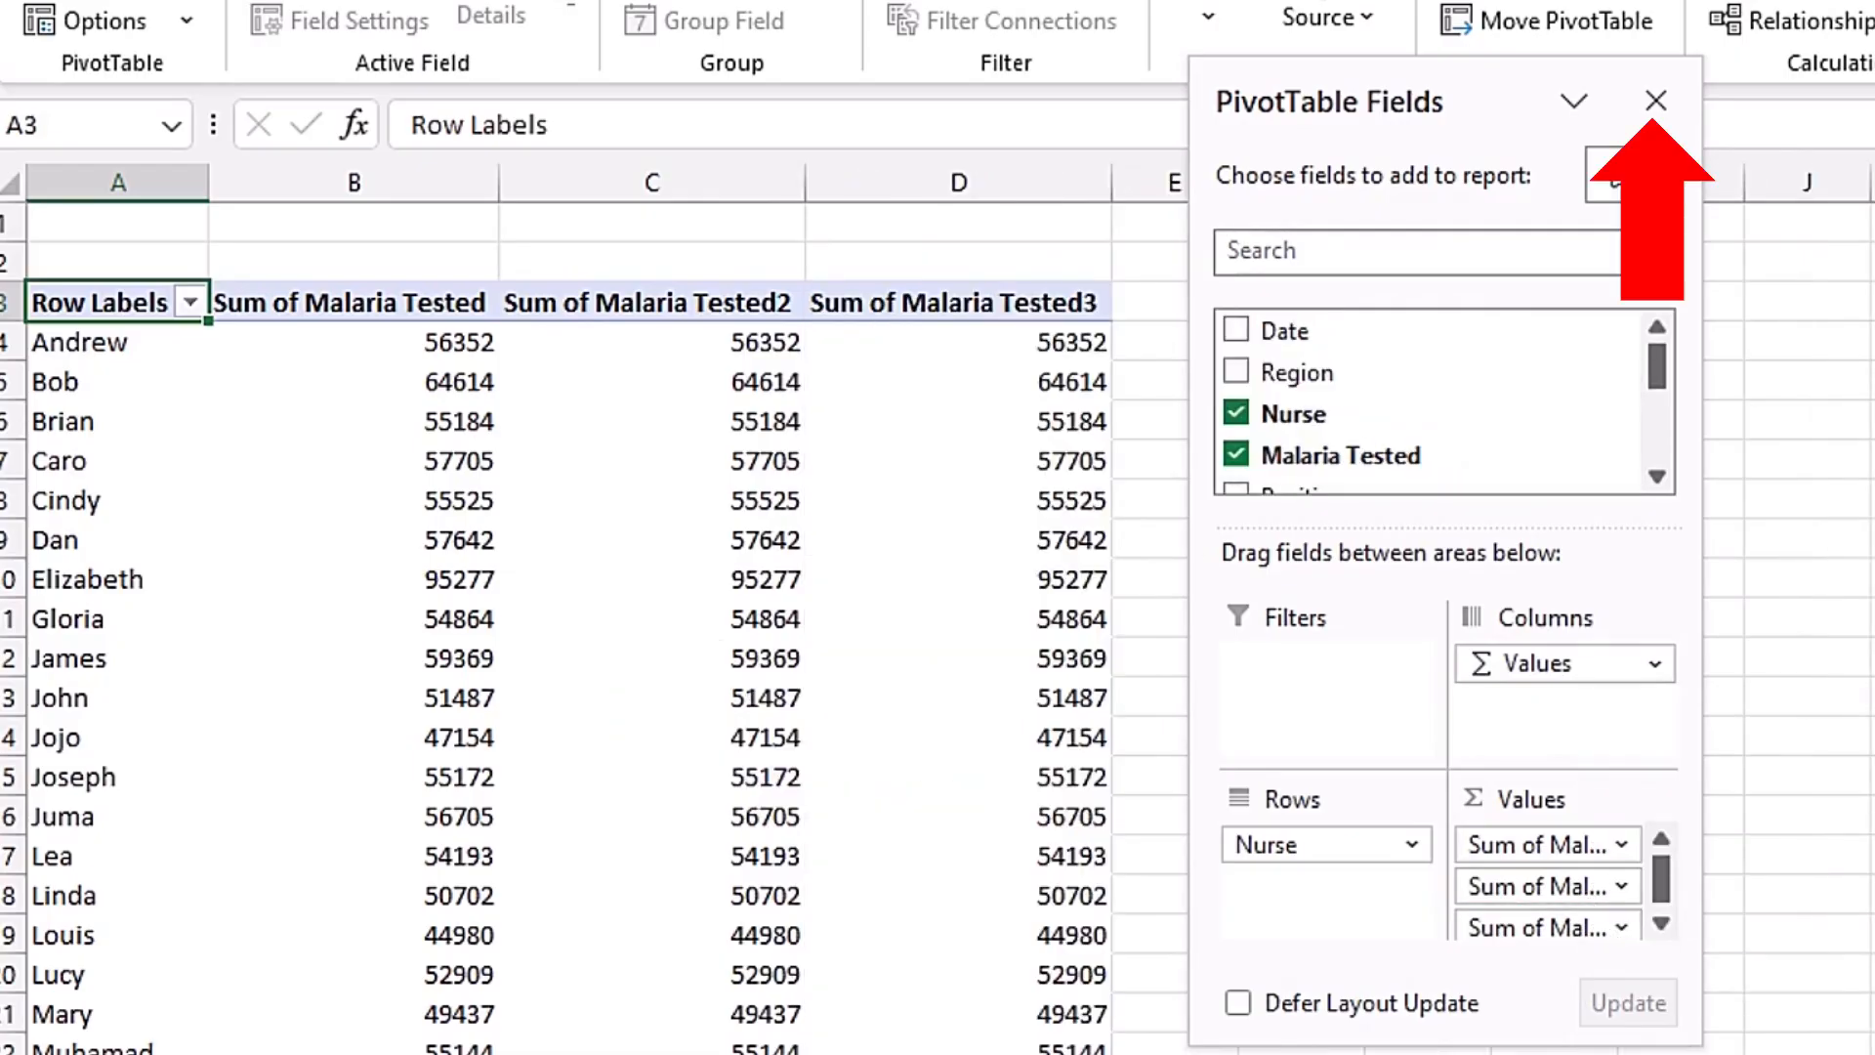
pyautogui.click(1656, 100)
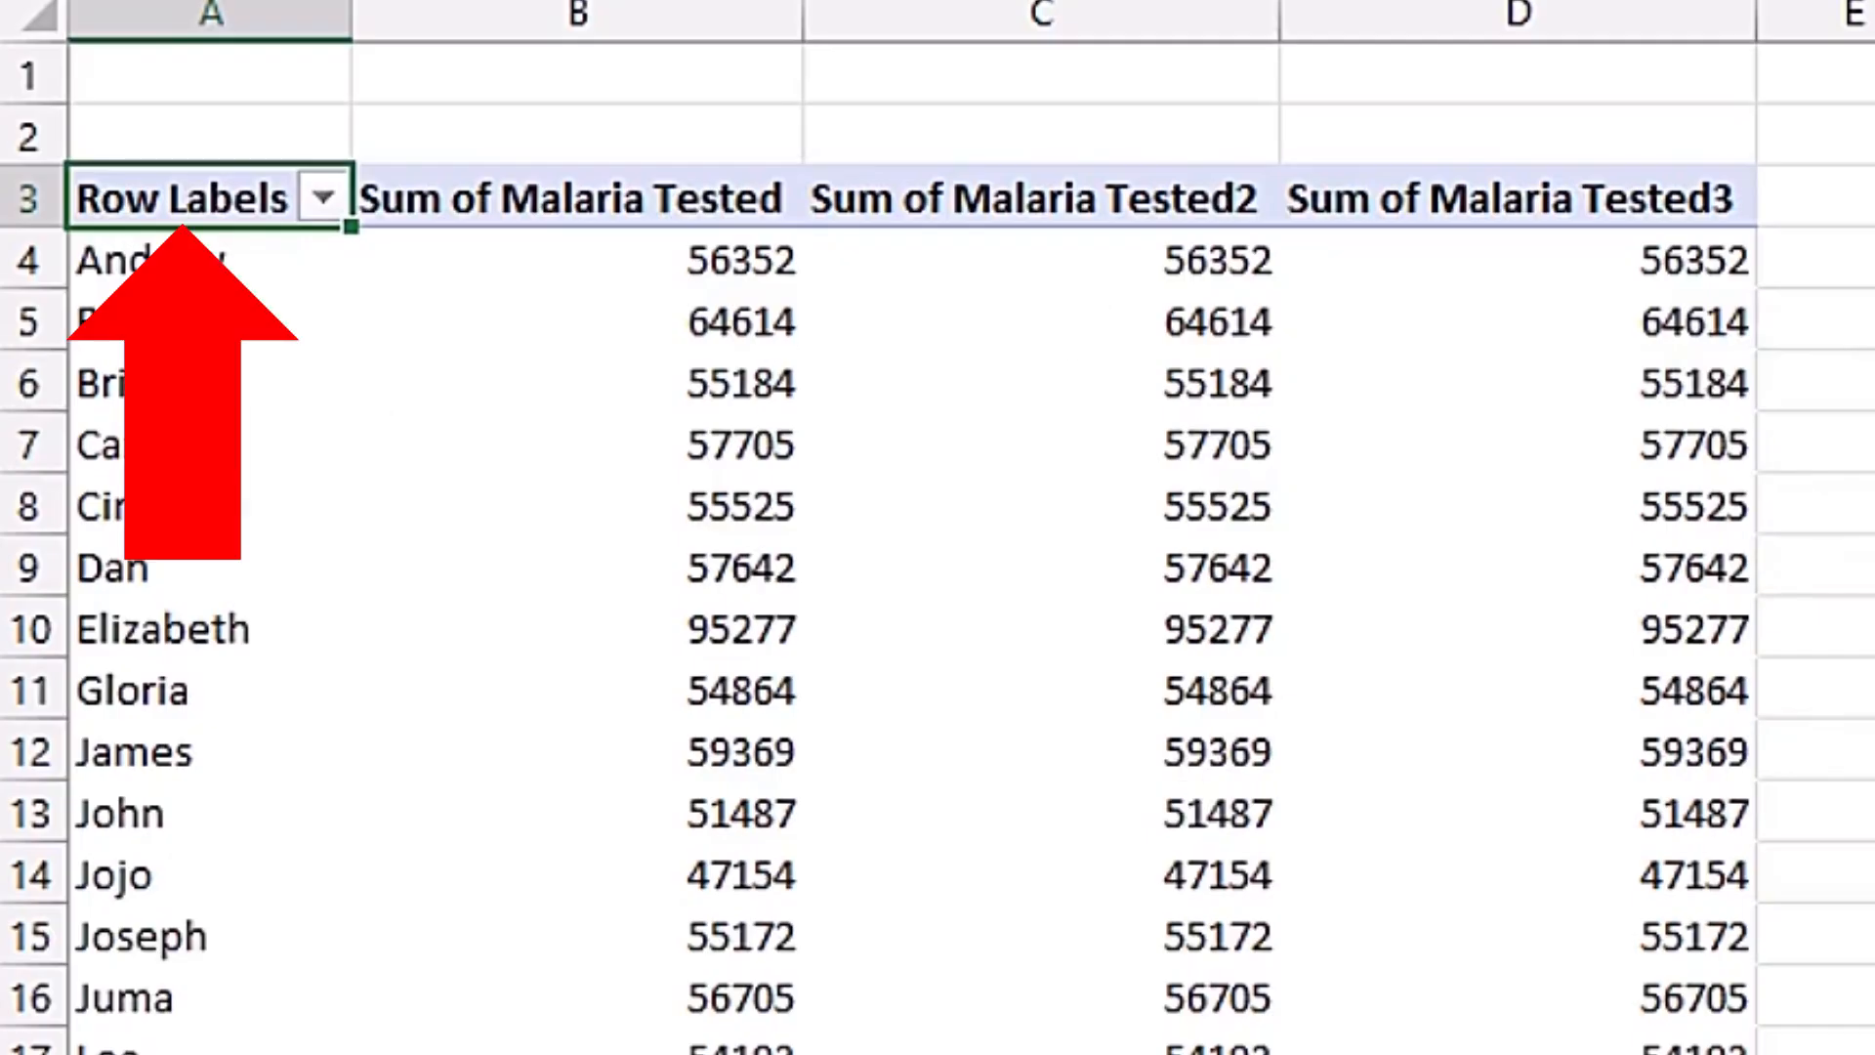
# Rename the PivotTable headers in A3:D3 as In-Chrage, Total Malaria Tested, Max Malaria Tested and Min Malaria Tested.
pyautogui.write('In-Chrage')
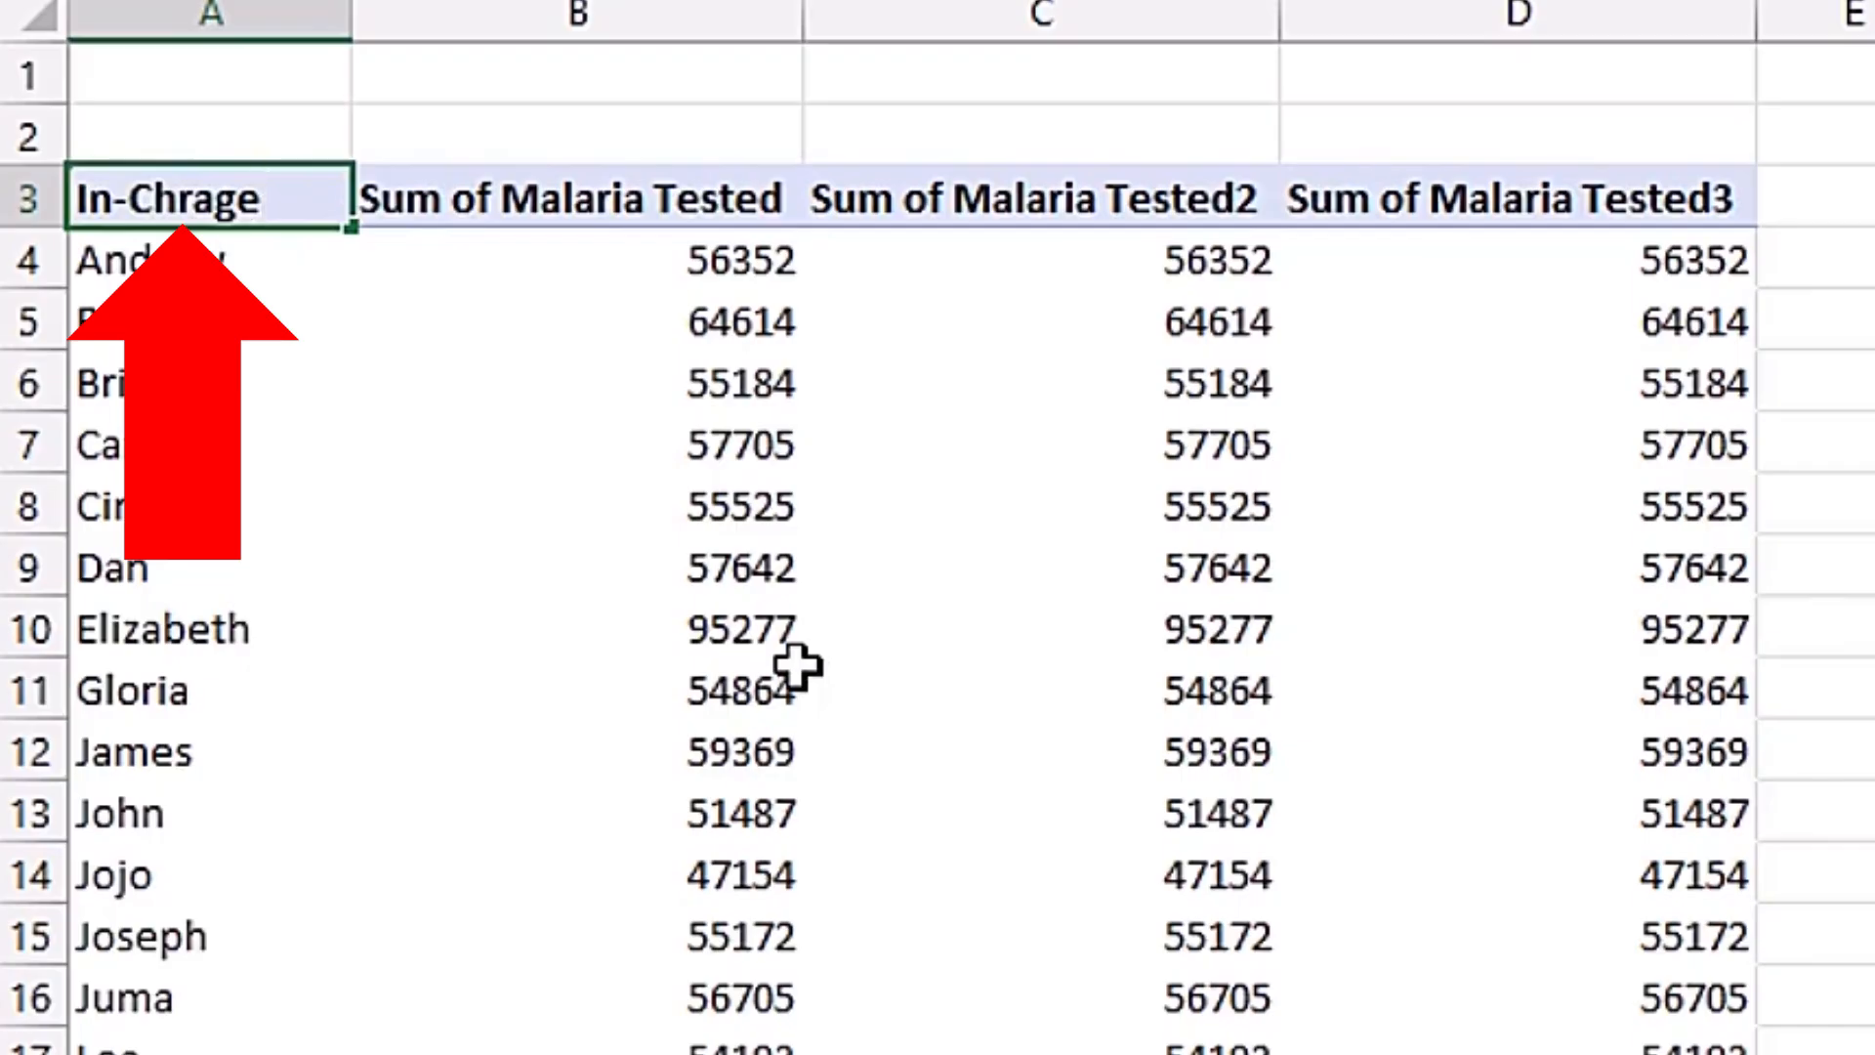
pyautogui.press('Tab')
pyautogui.write('Total Malaria Tested')
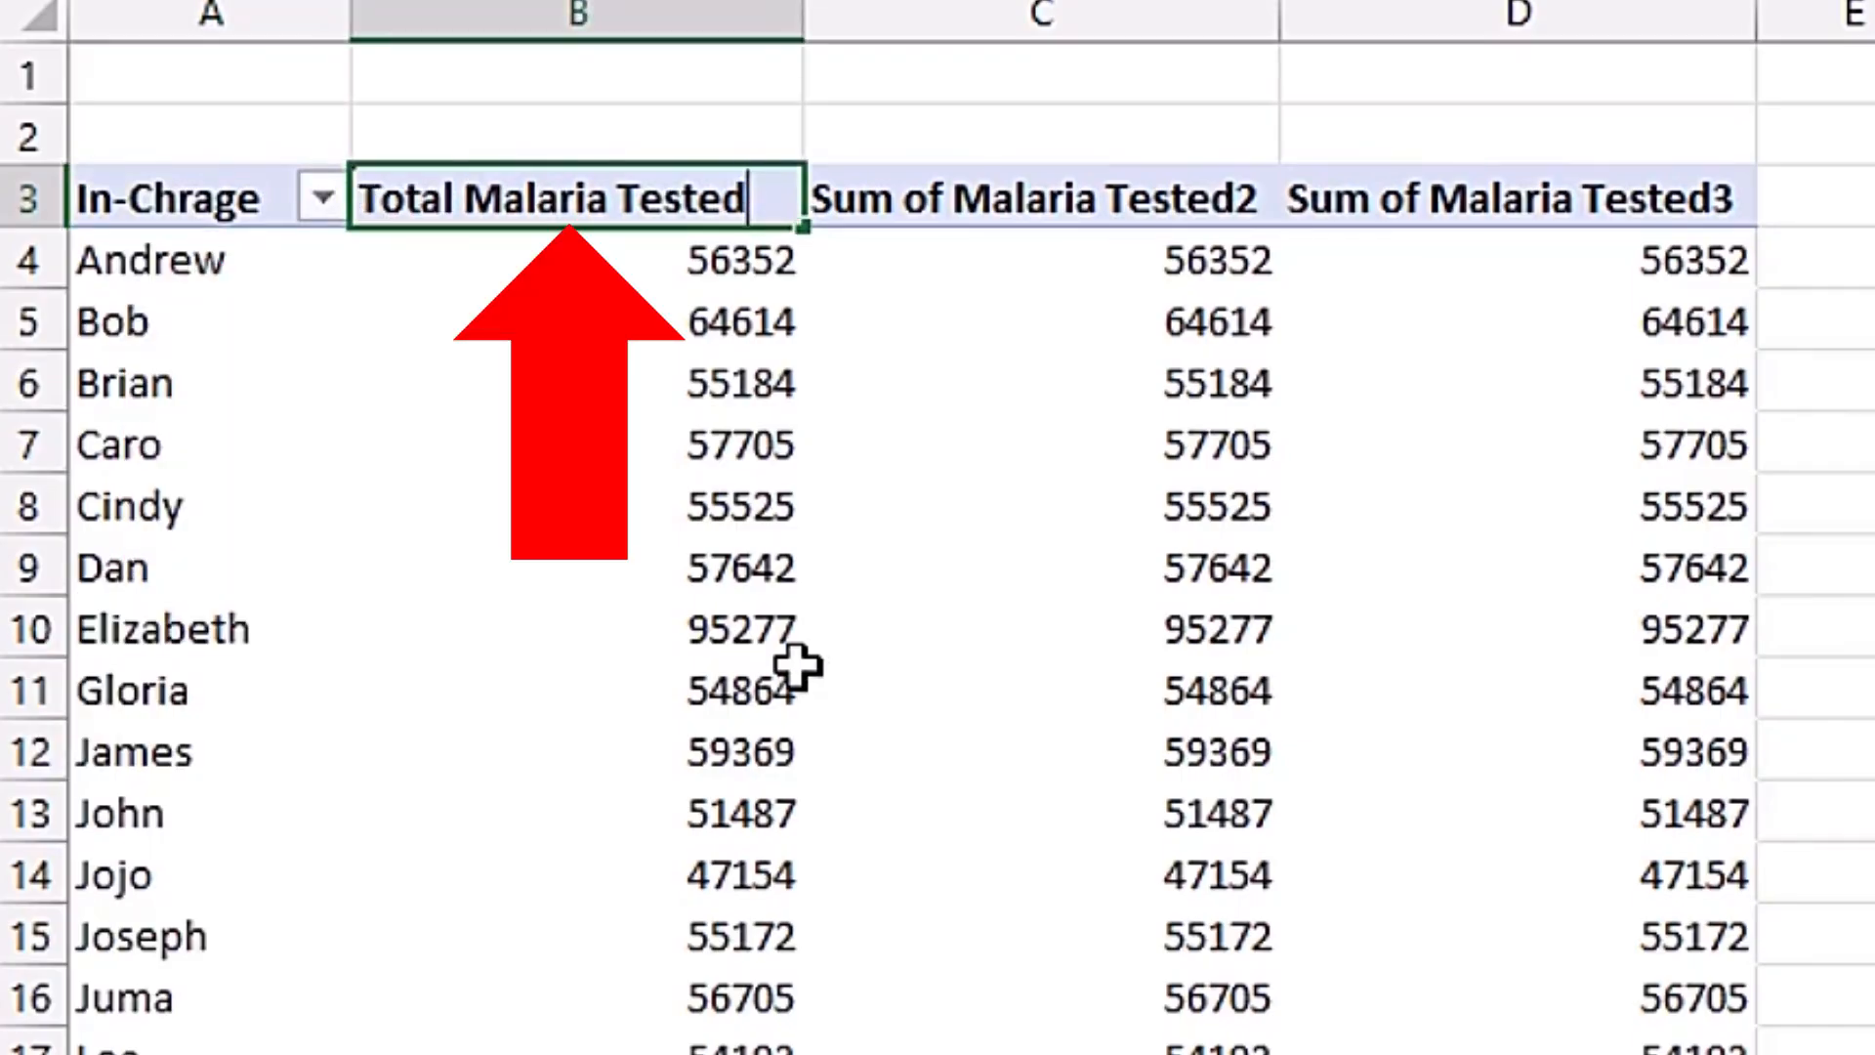
pyautogui.press('Tab')
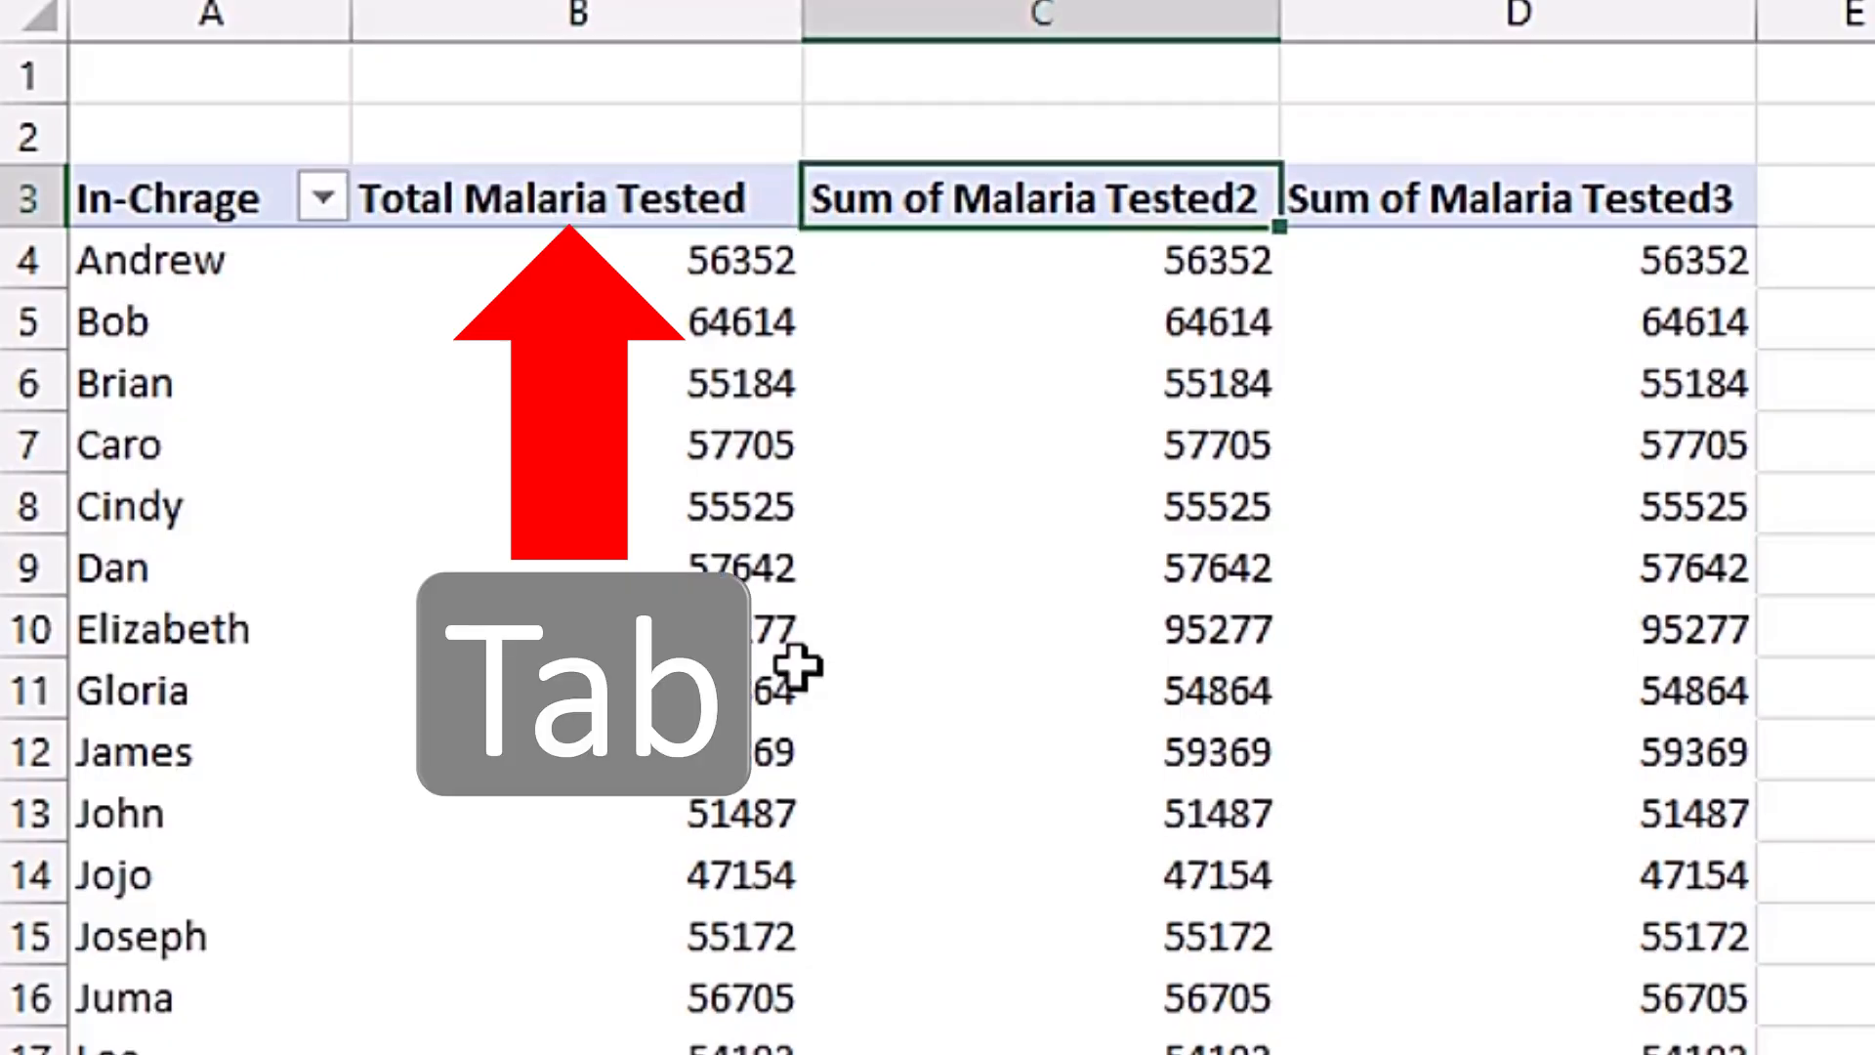
pyautogui.write('Max Malaria Tested')
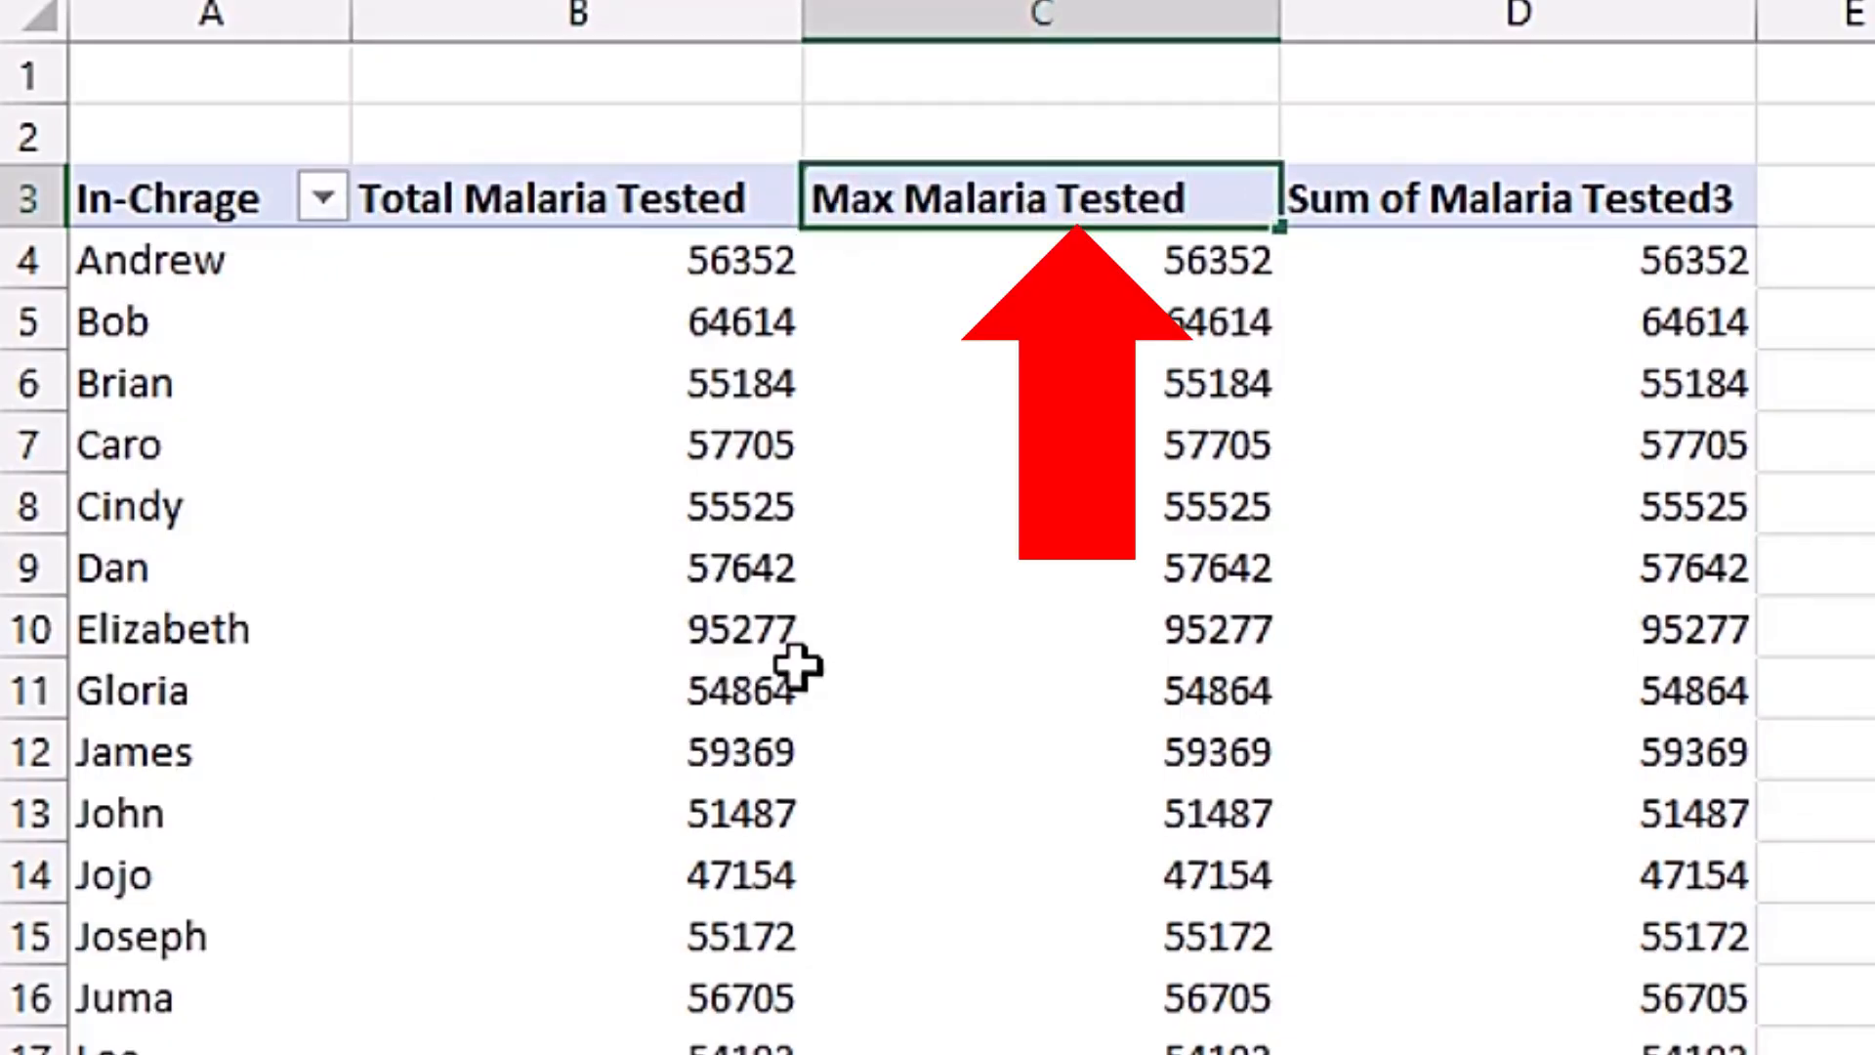
pyautogui.press('Tab')
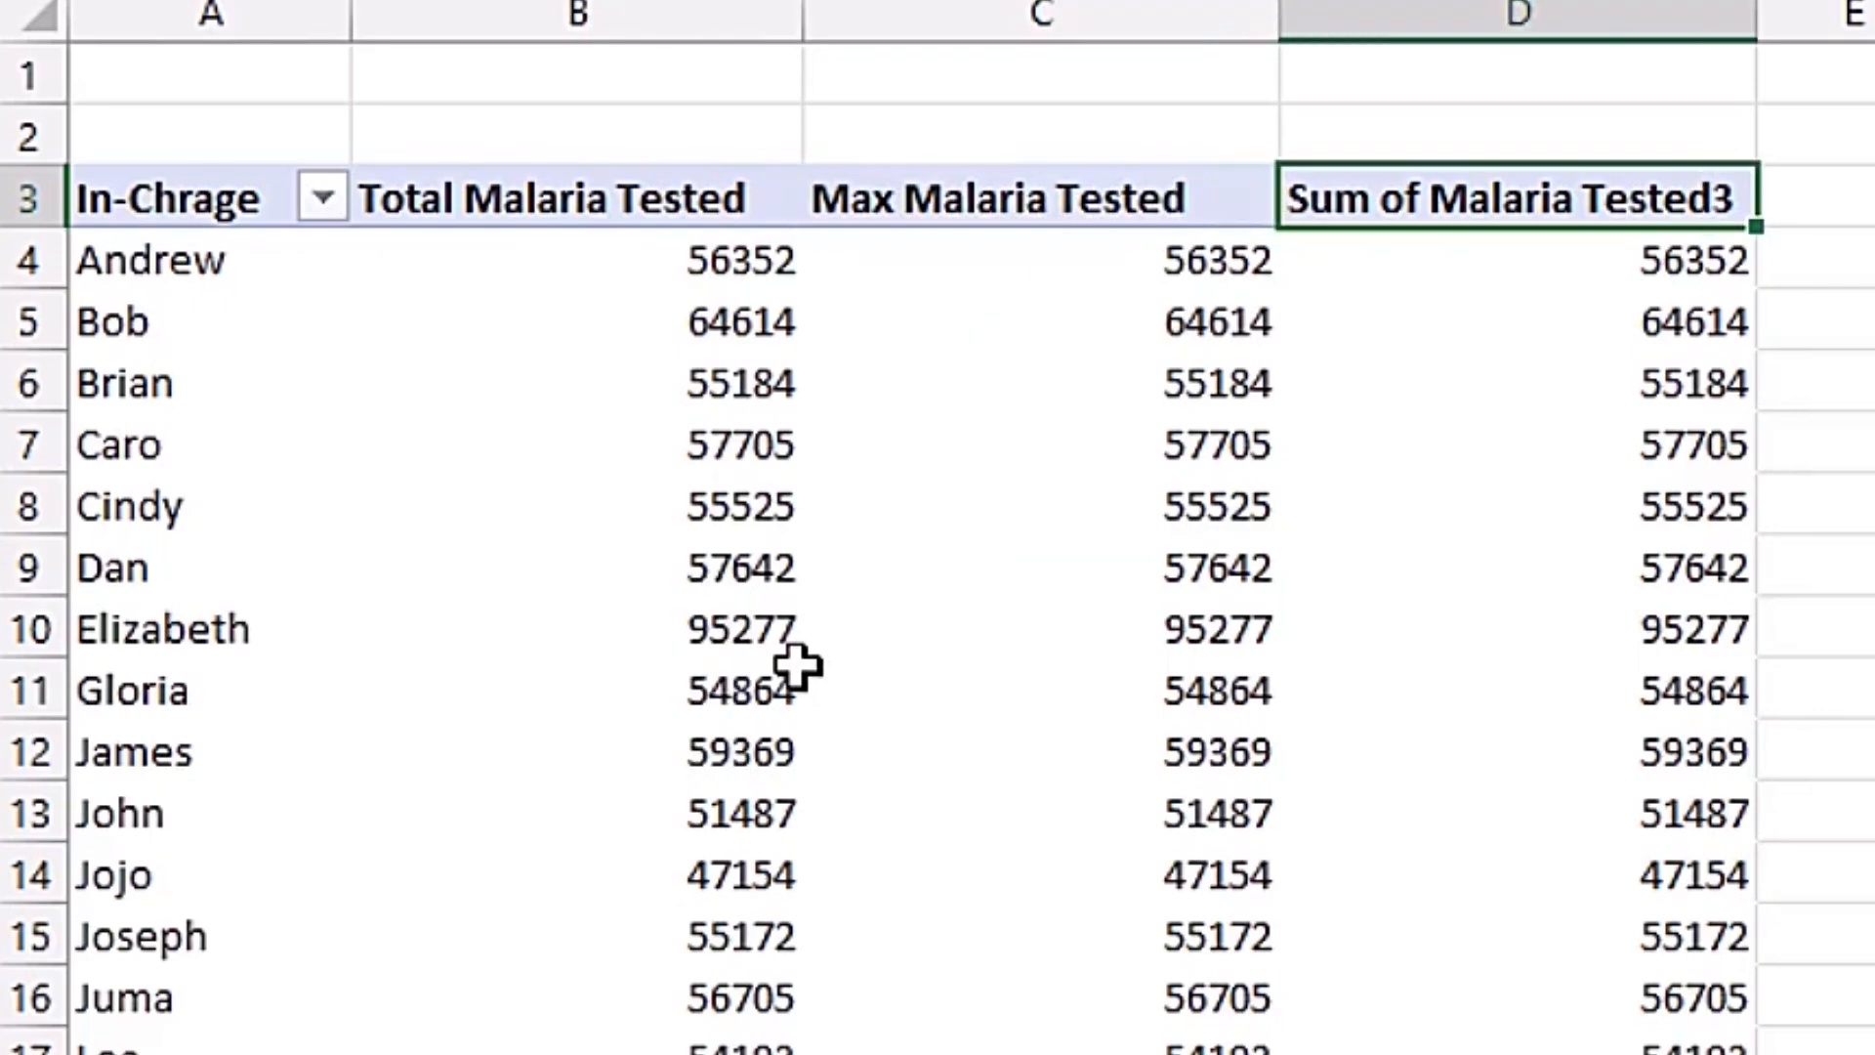
pyautogui.write('Min Malaria Tested')
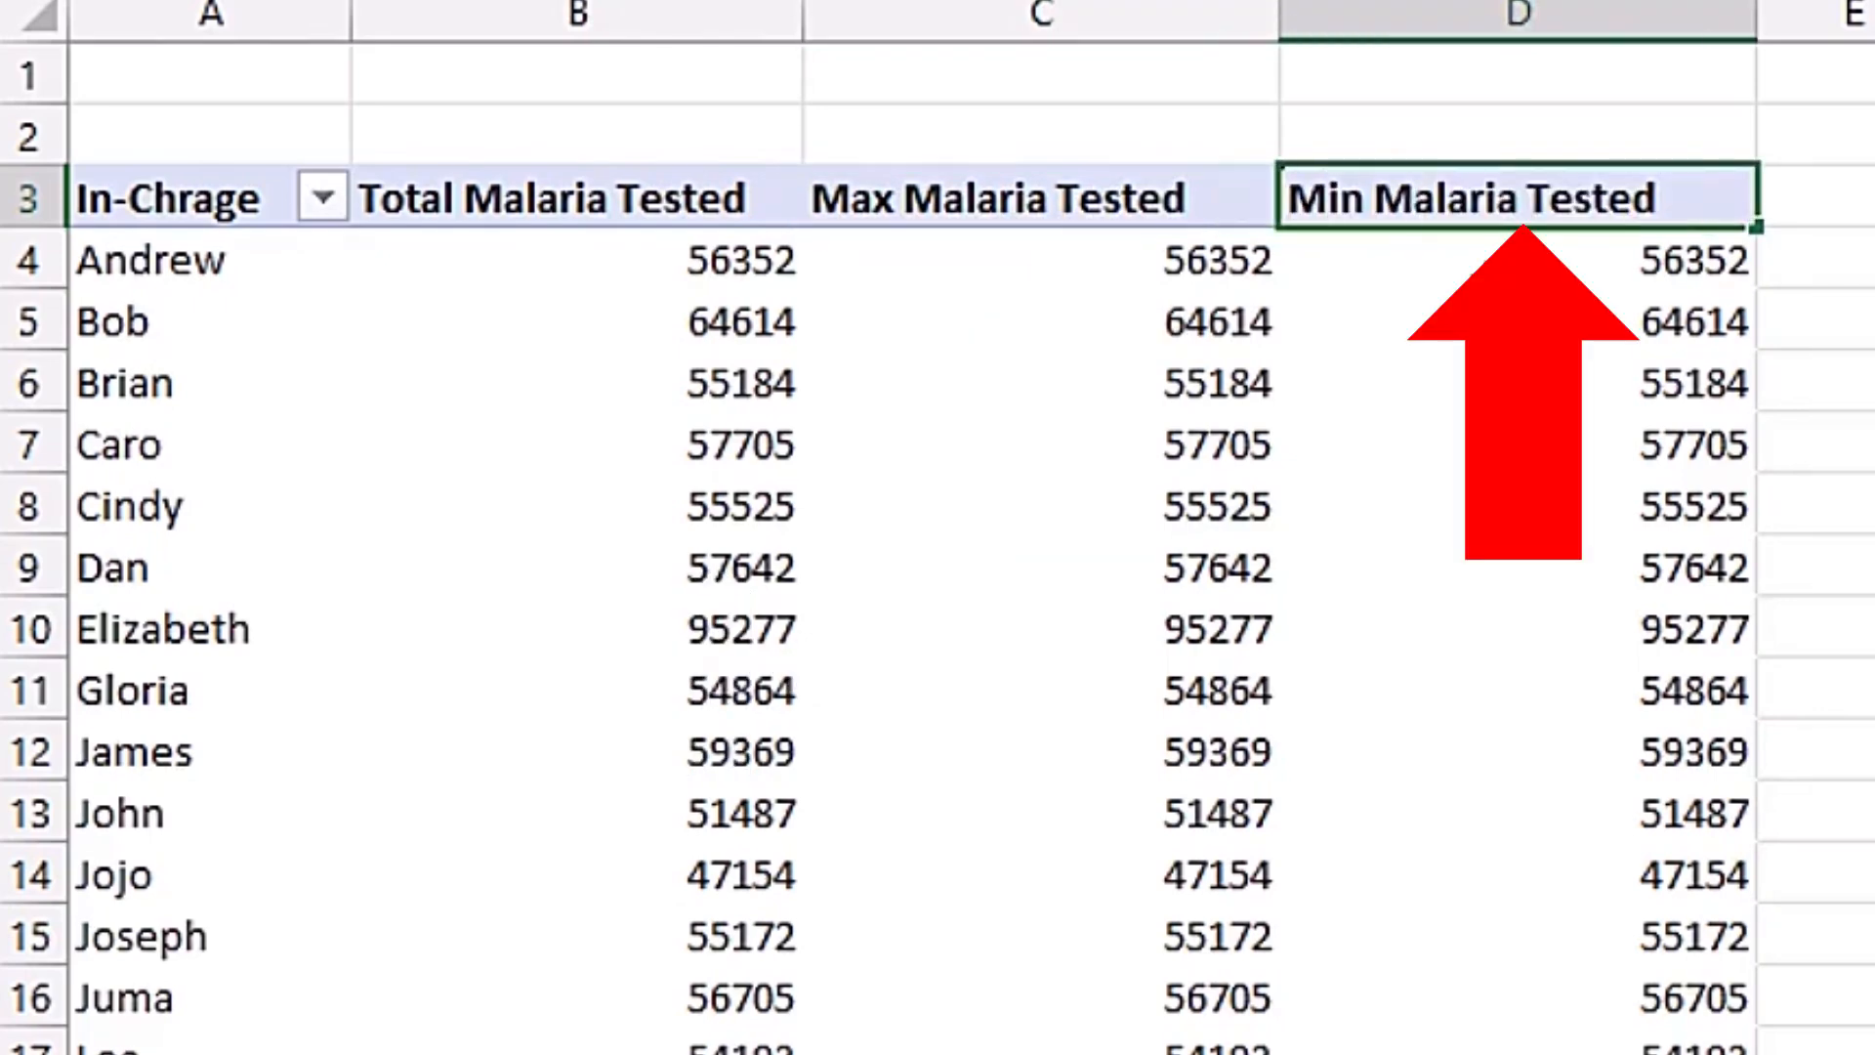
pyautogui.press('Return')
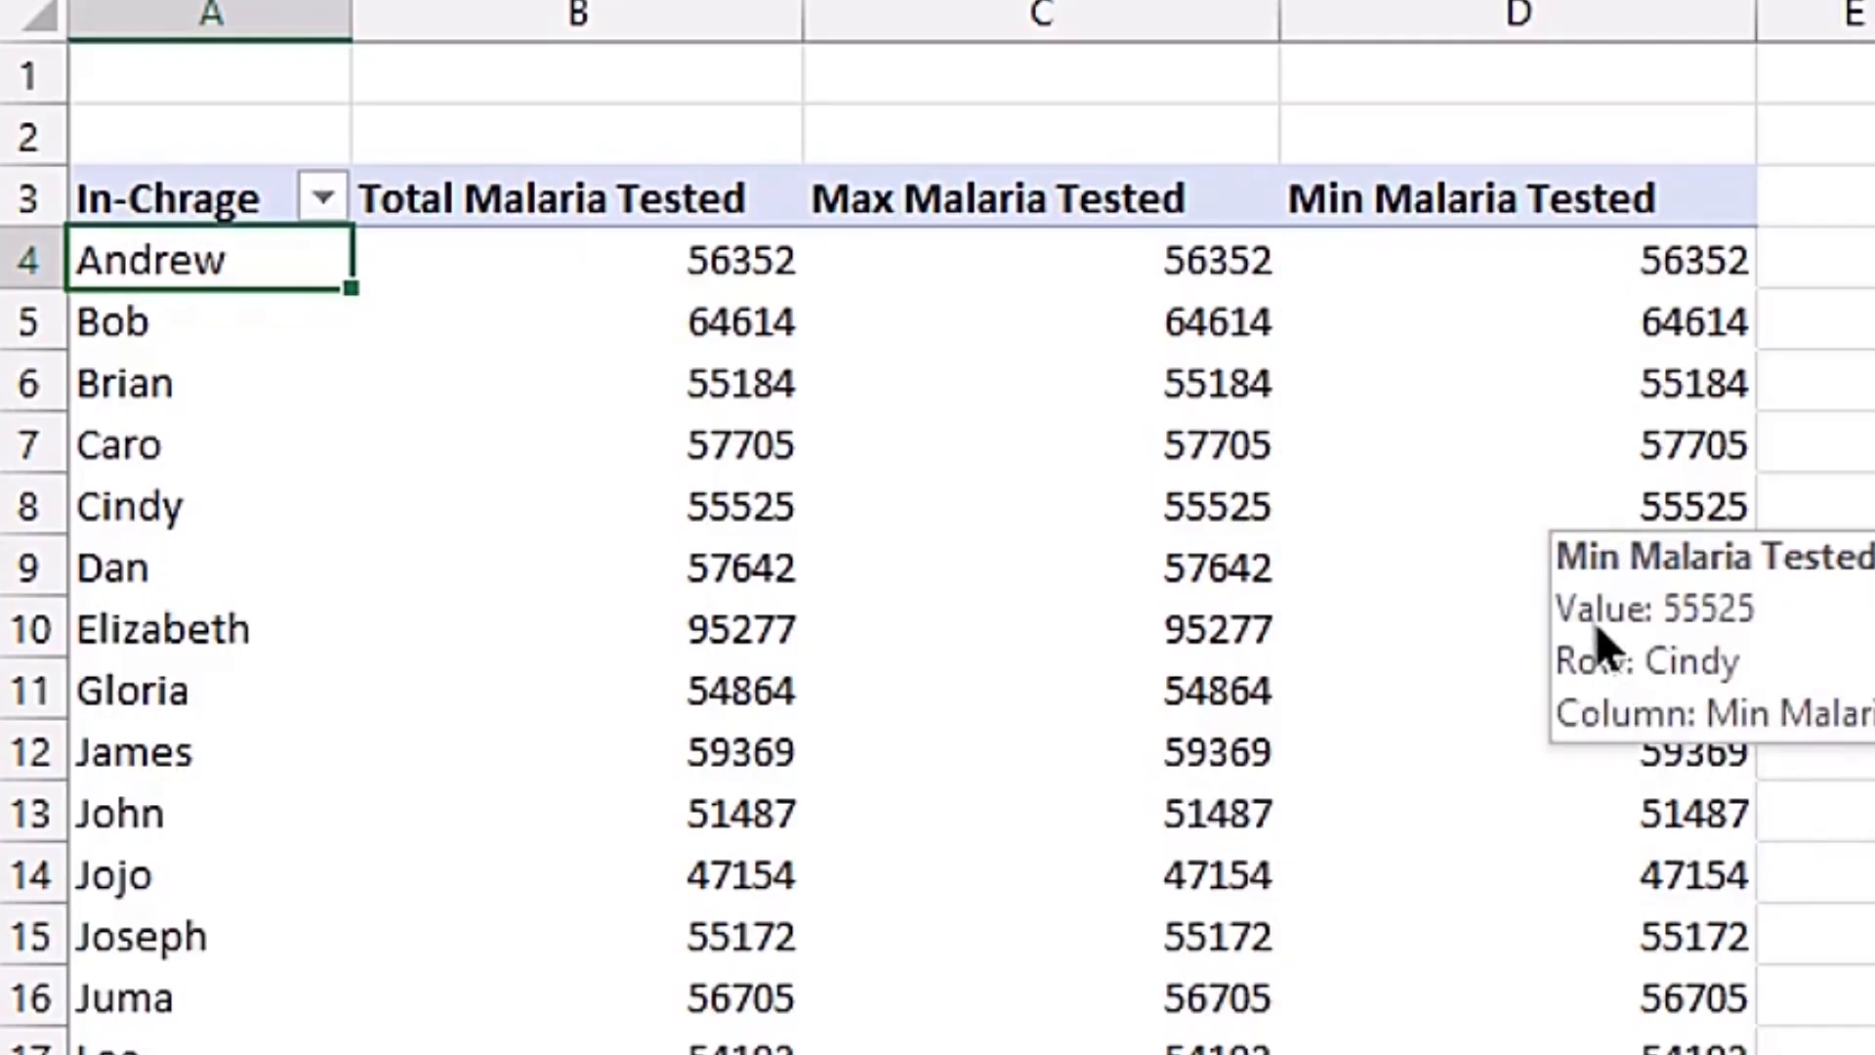
# Set the number format of the Total Malaria Tested field to Number with 0 decimal places and a 1000 separator.
pyautogui.click(557, 337)
pyautogui.rightClick(583, 328)
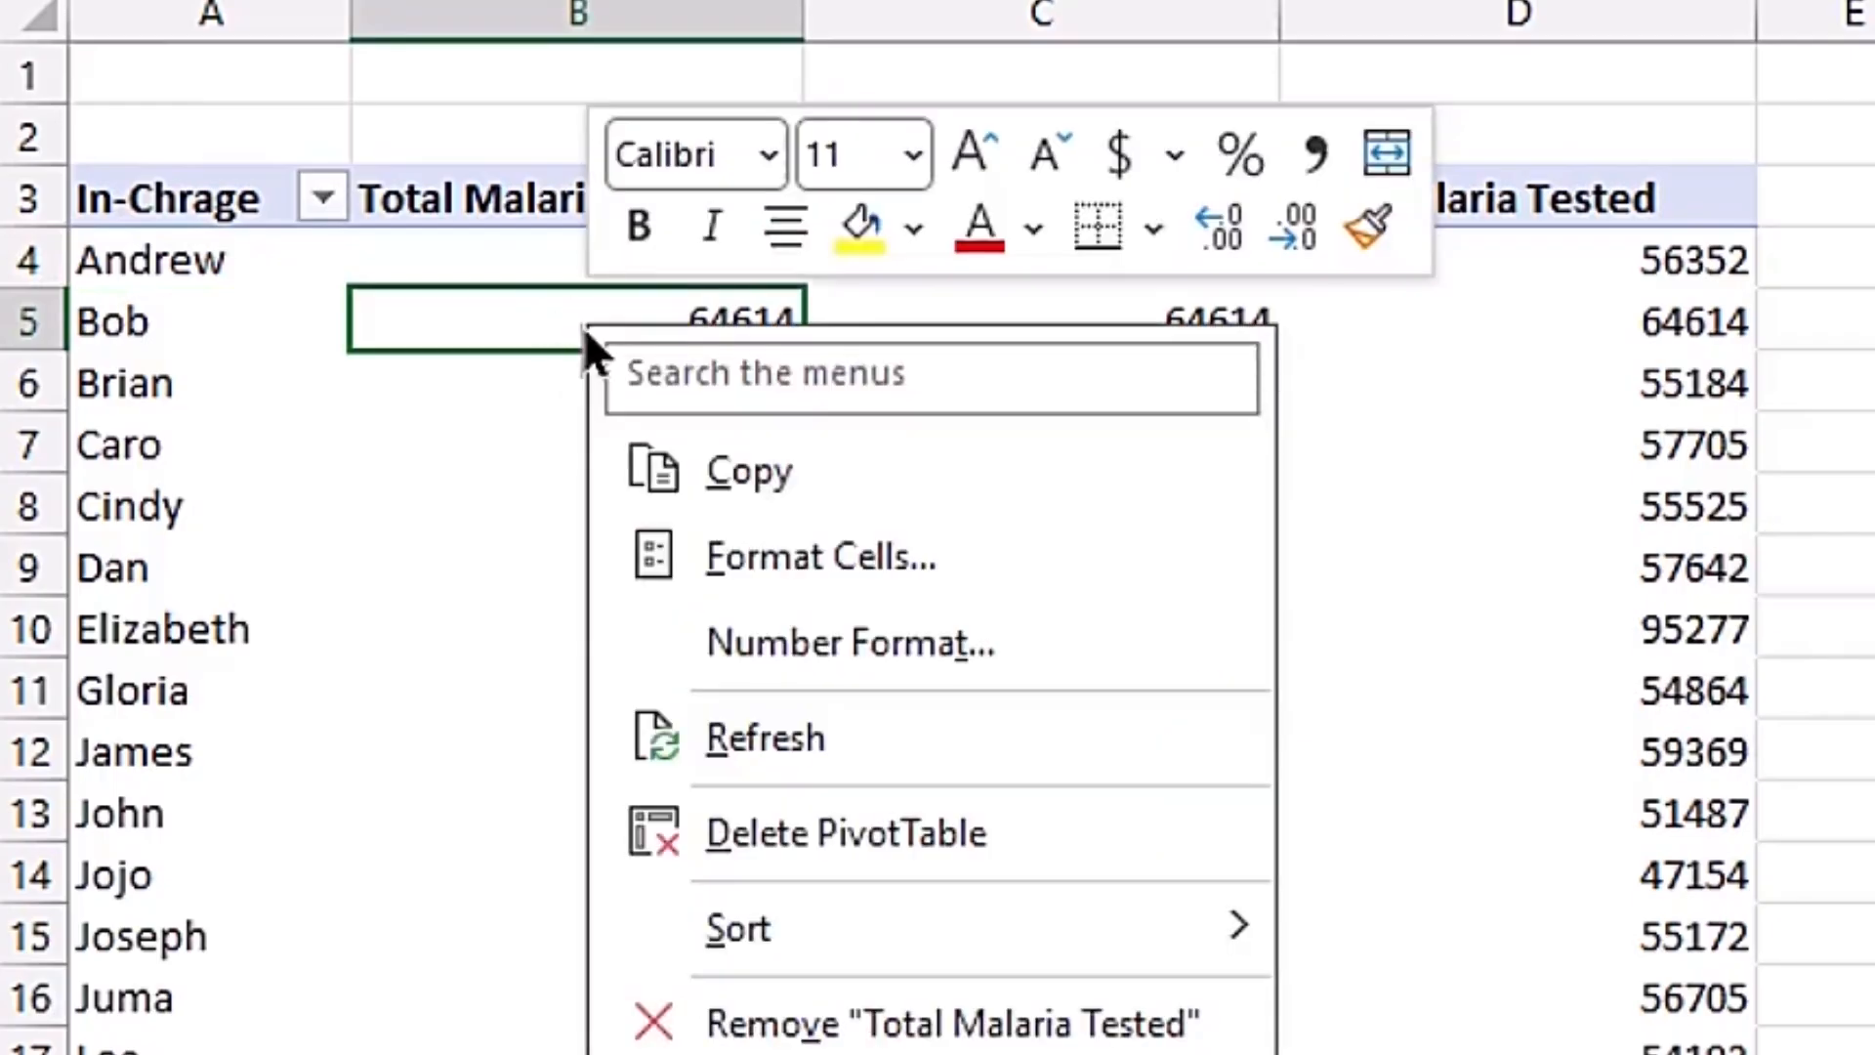
pyautogui.click(1086, 646)
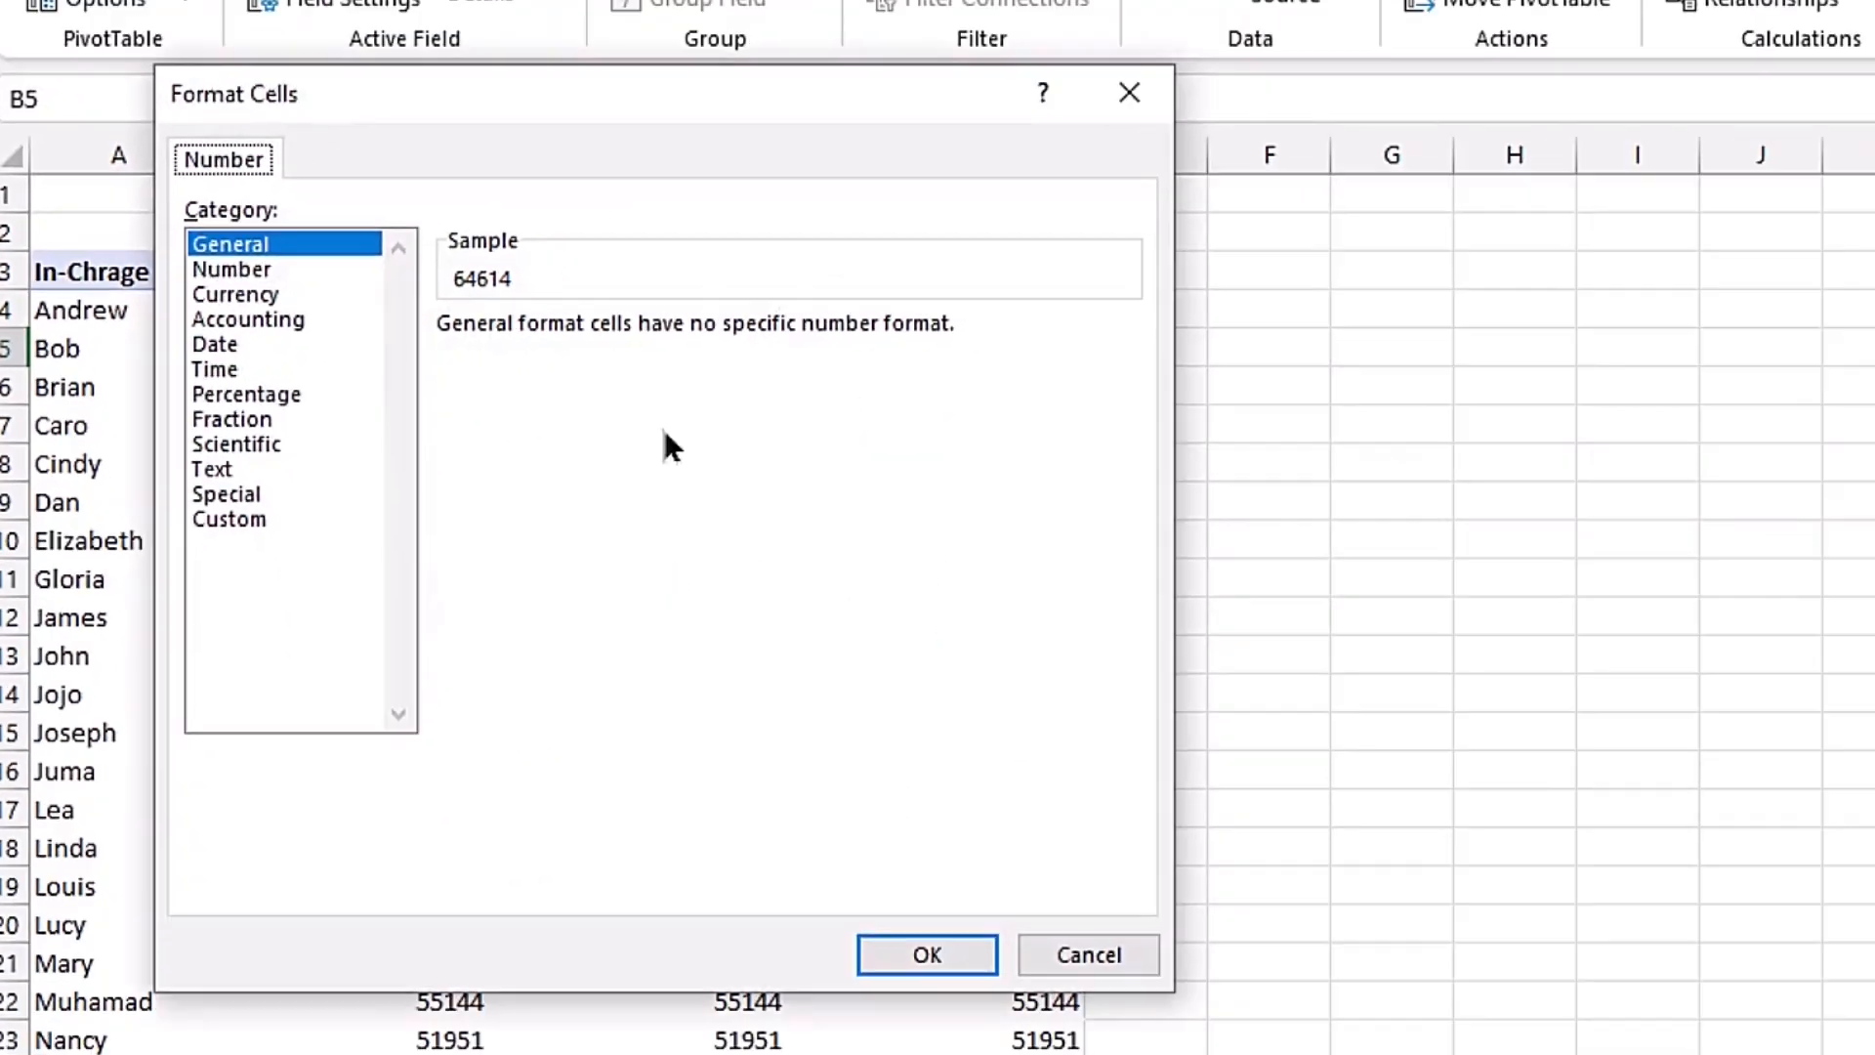
pyautogui.click(250, 269)
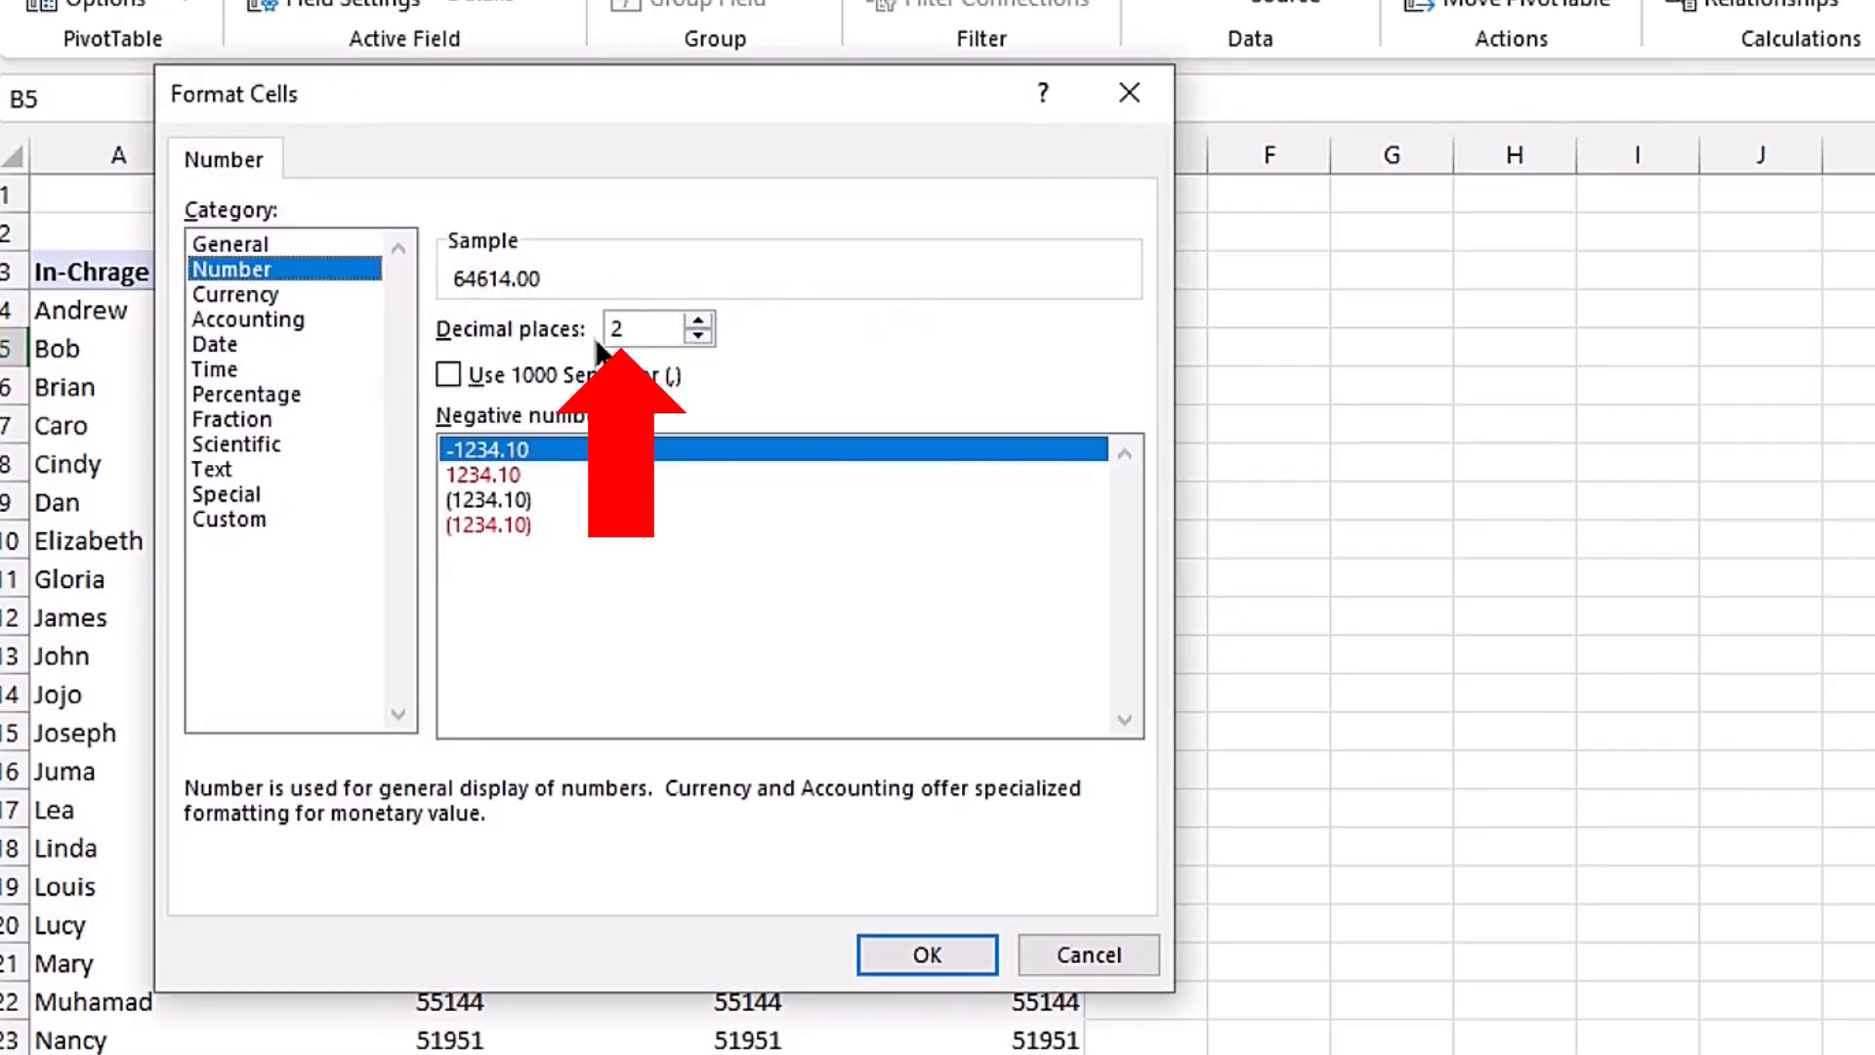
pyautogui.click(699, 334)
pyautogui.click(700, 334)
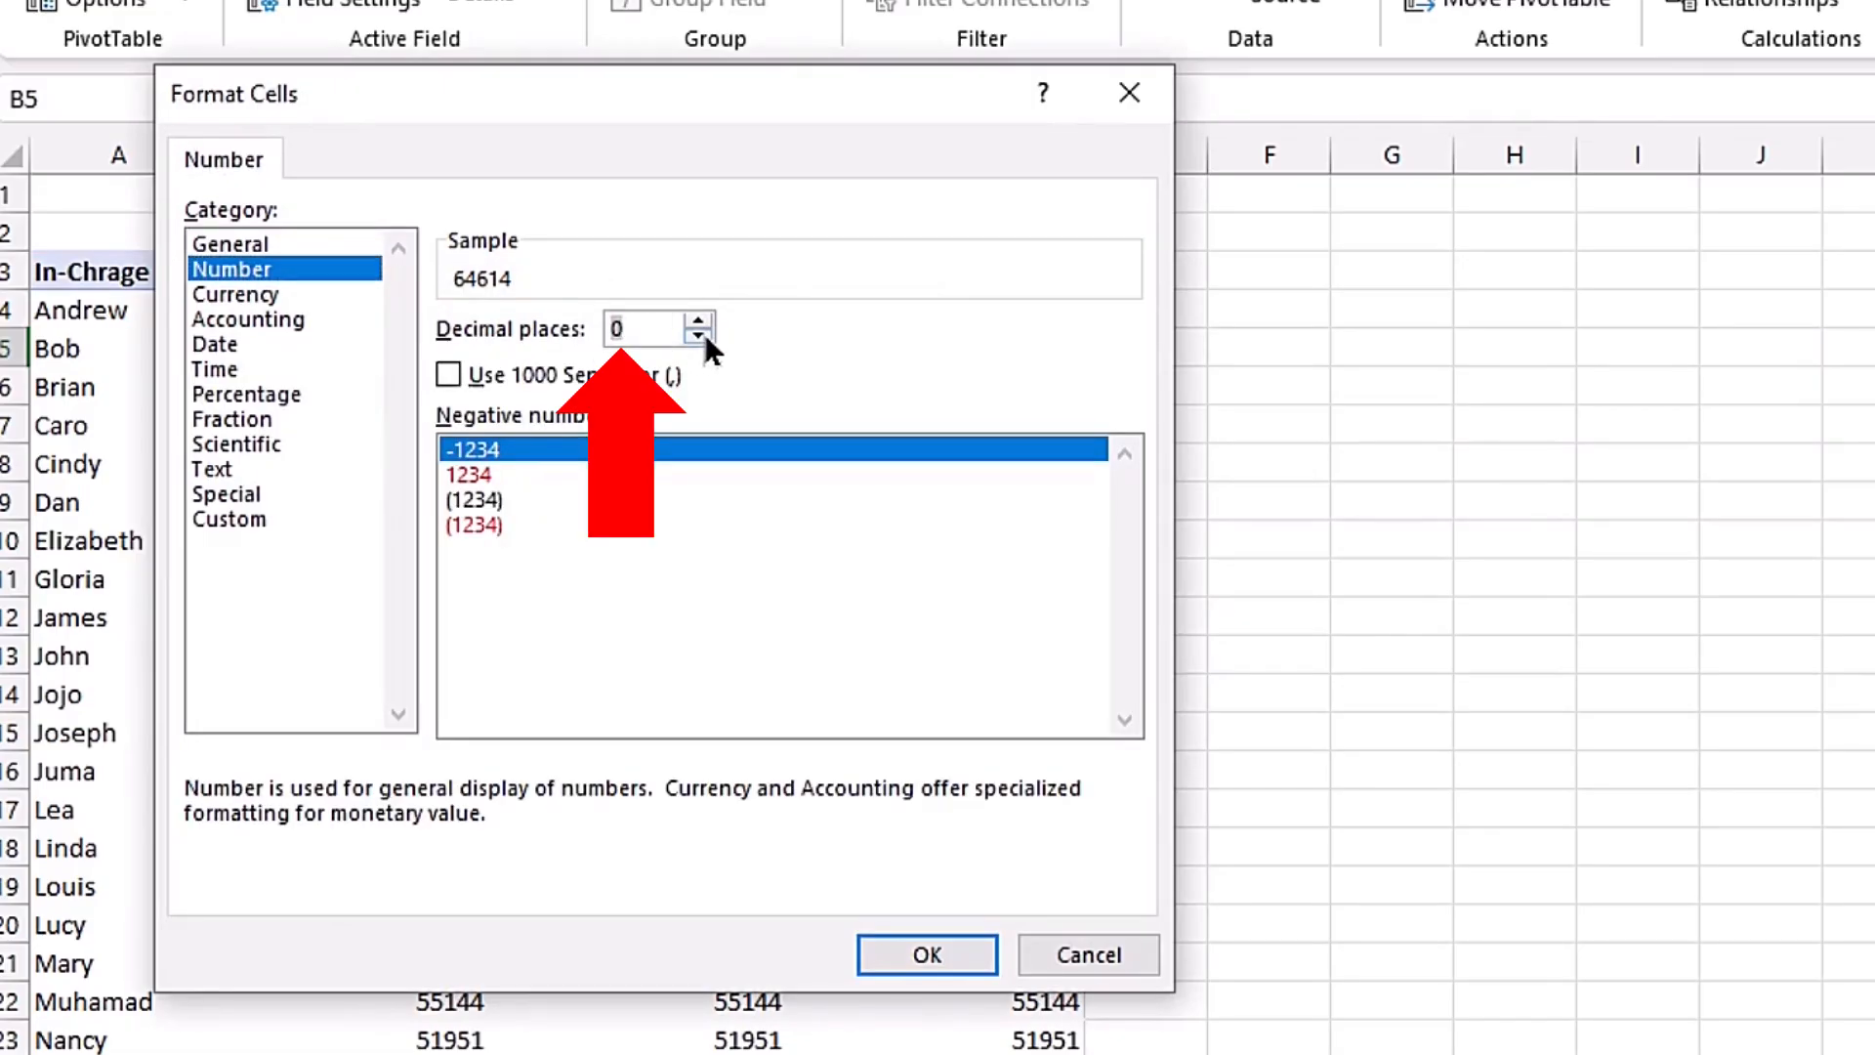
pyautogui.click(451, 375)
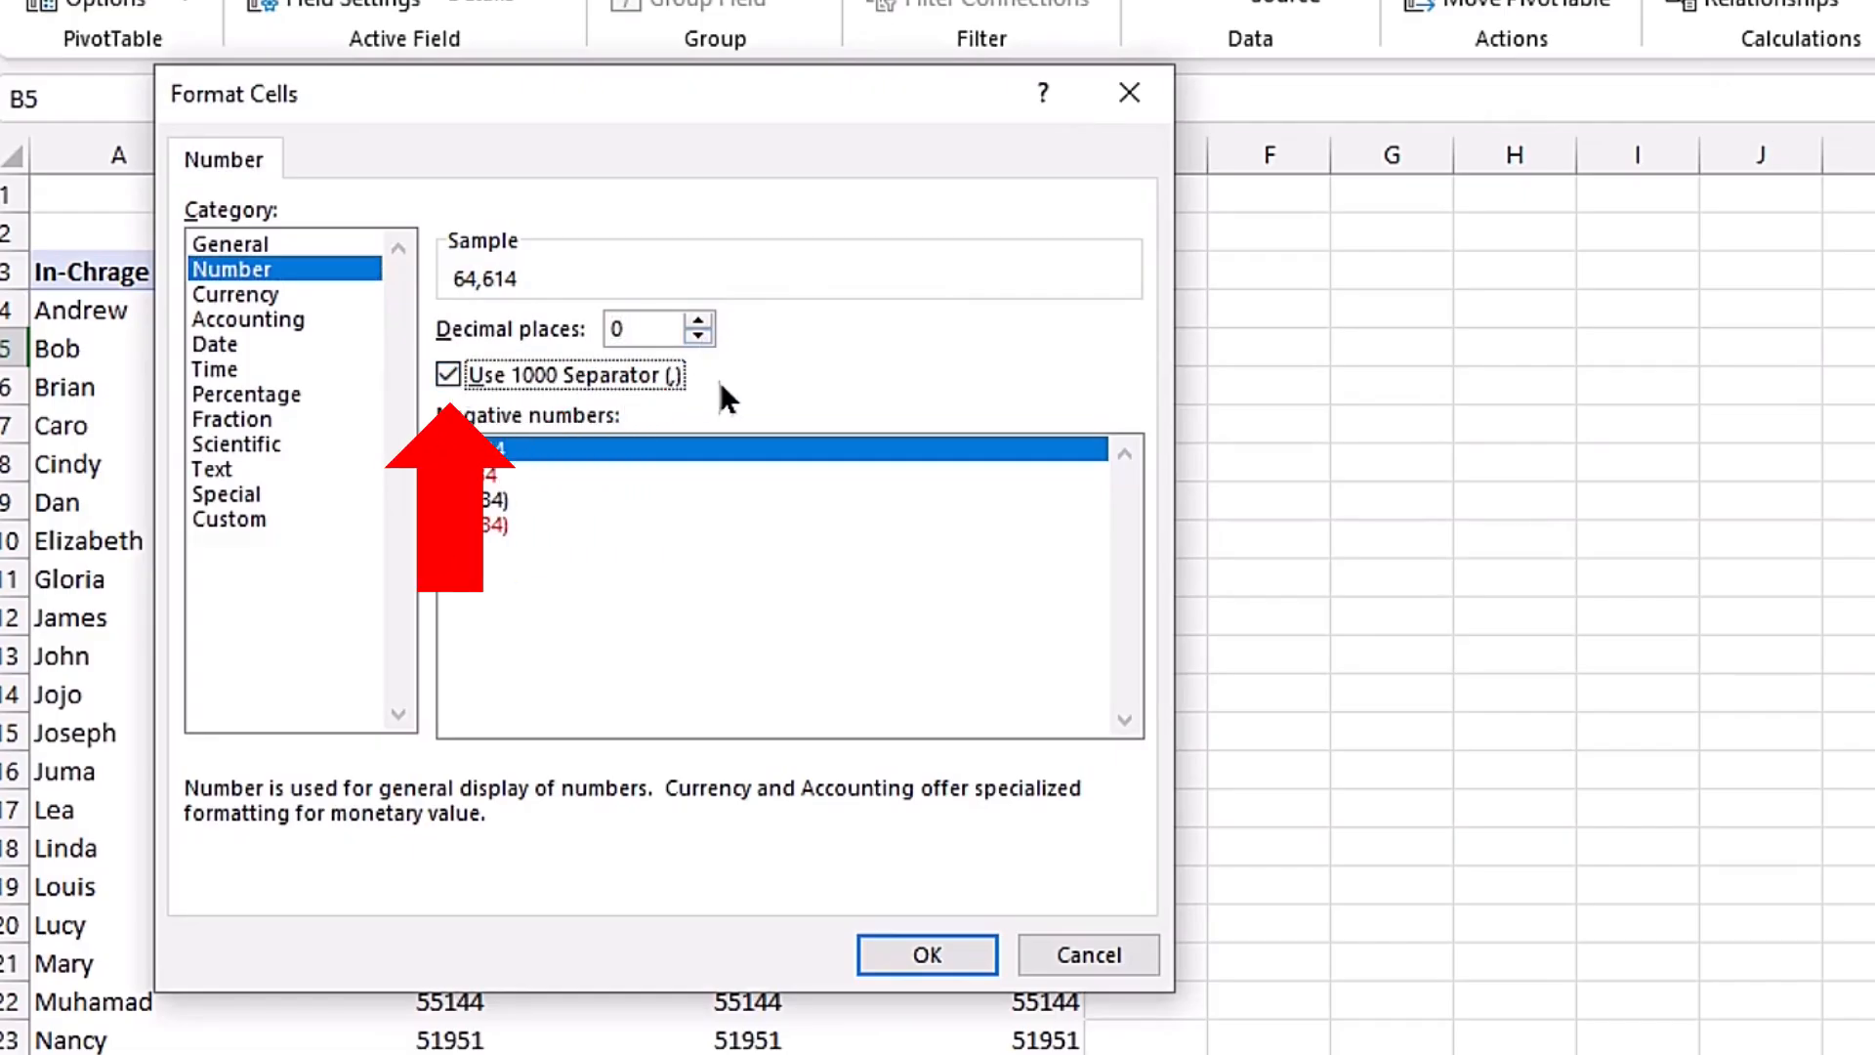
pyautogui.click(891, 942)
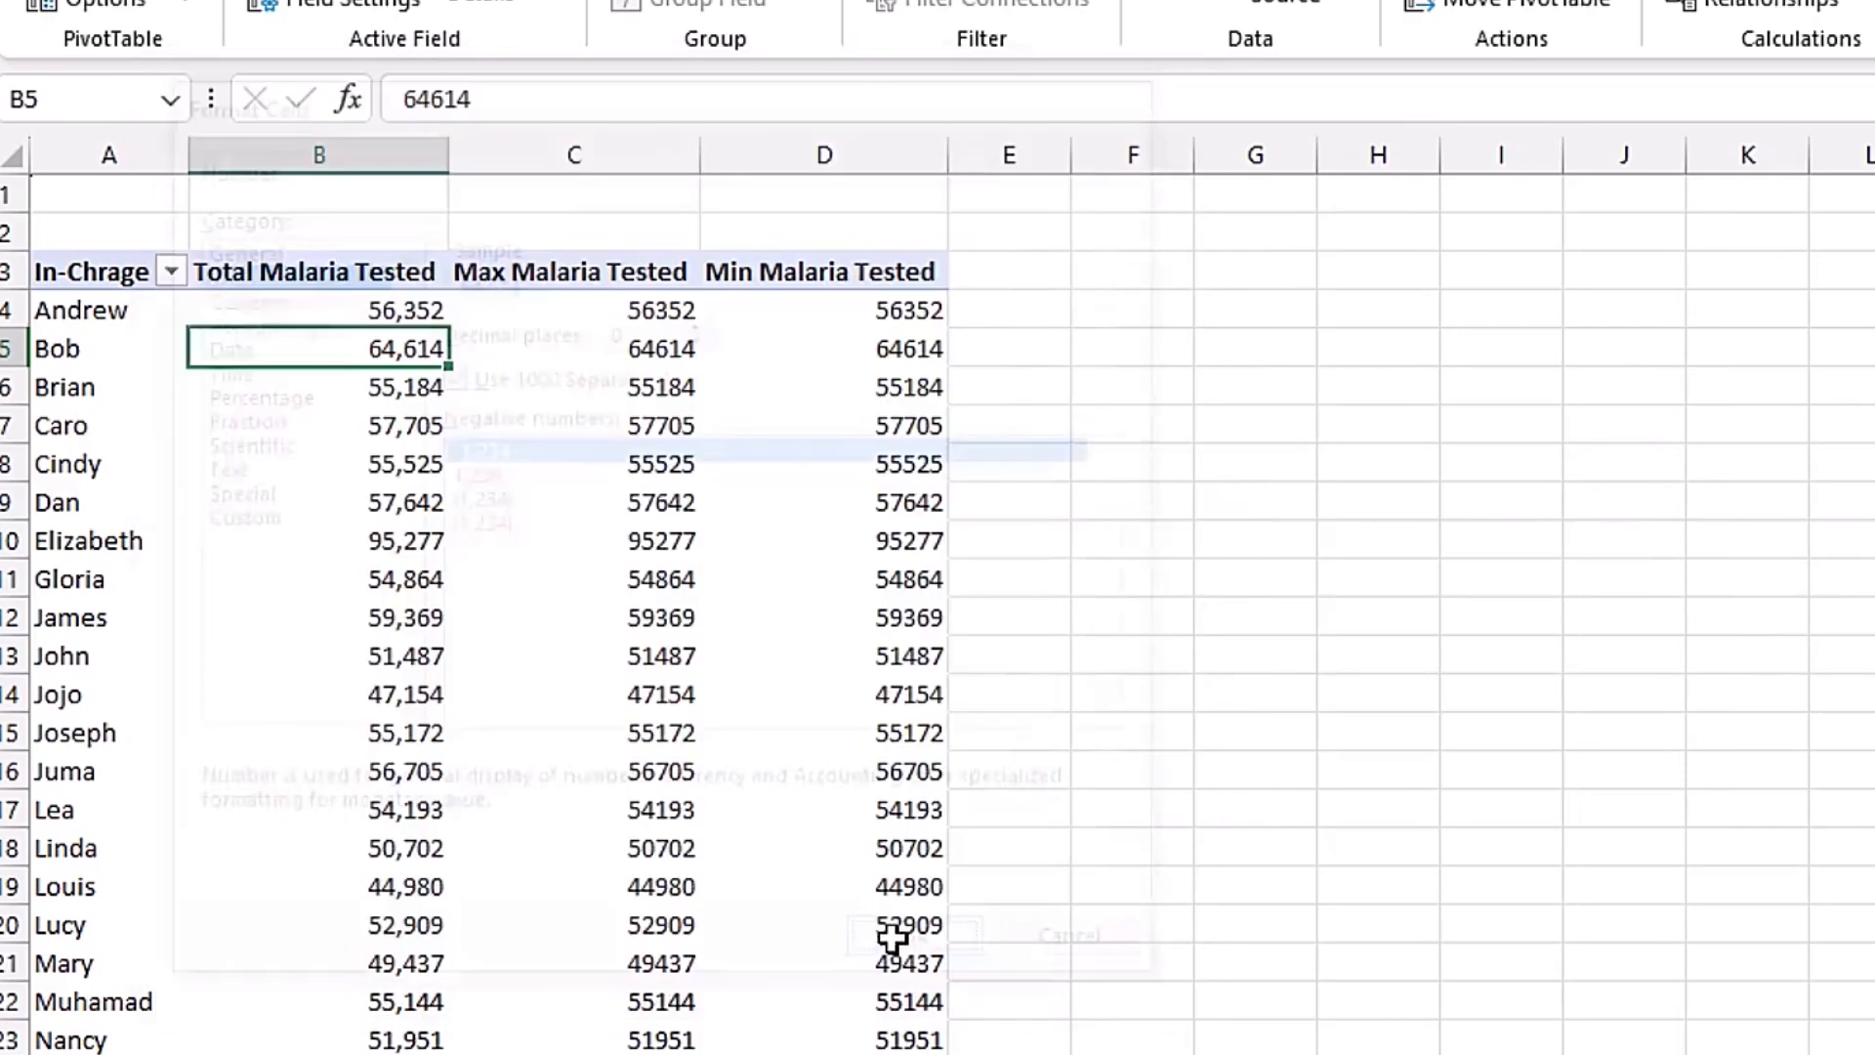
# Set the number format of the Max Malaria Tested field to Number with 0 decimal places and a 1000 separator.
pyautogui.rightClick(617, 357)
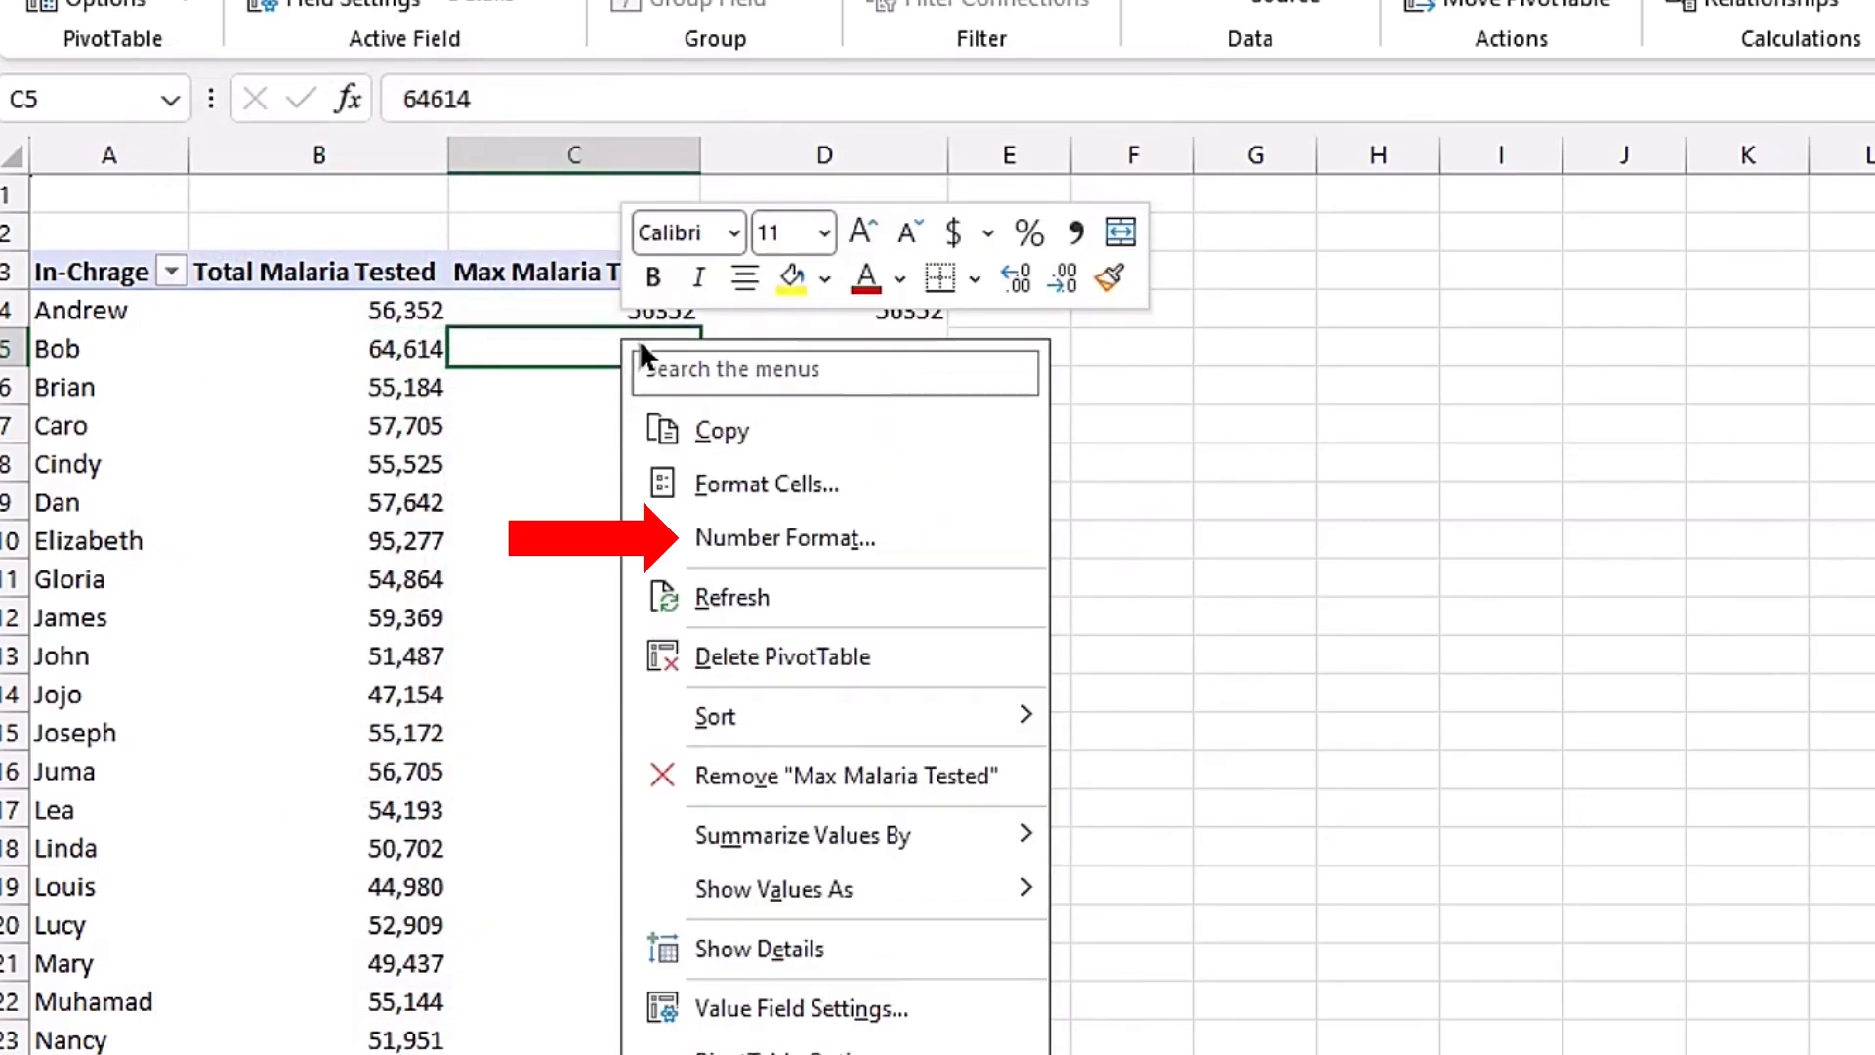
pyautogui.click(858, 537)
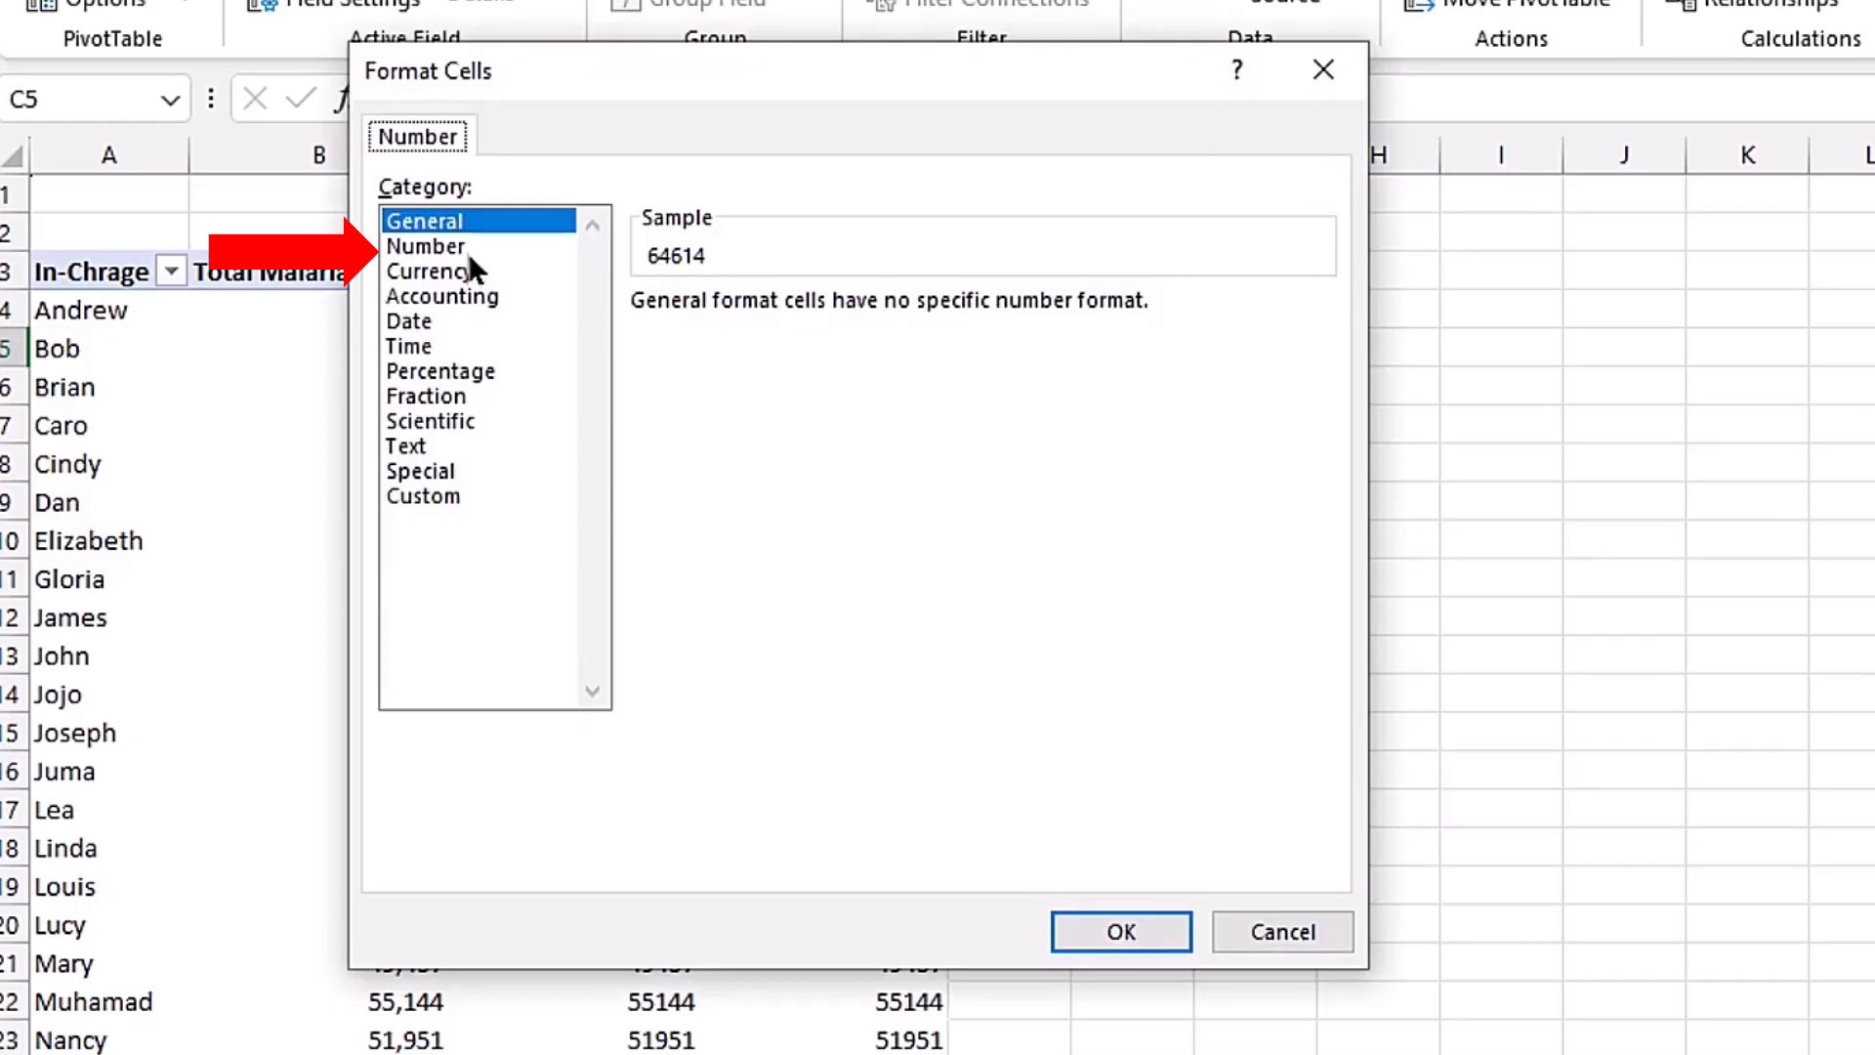
pyautogui.click(473, 245)
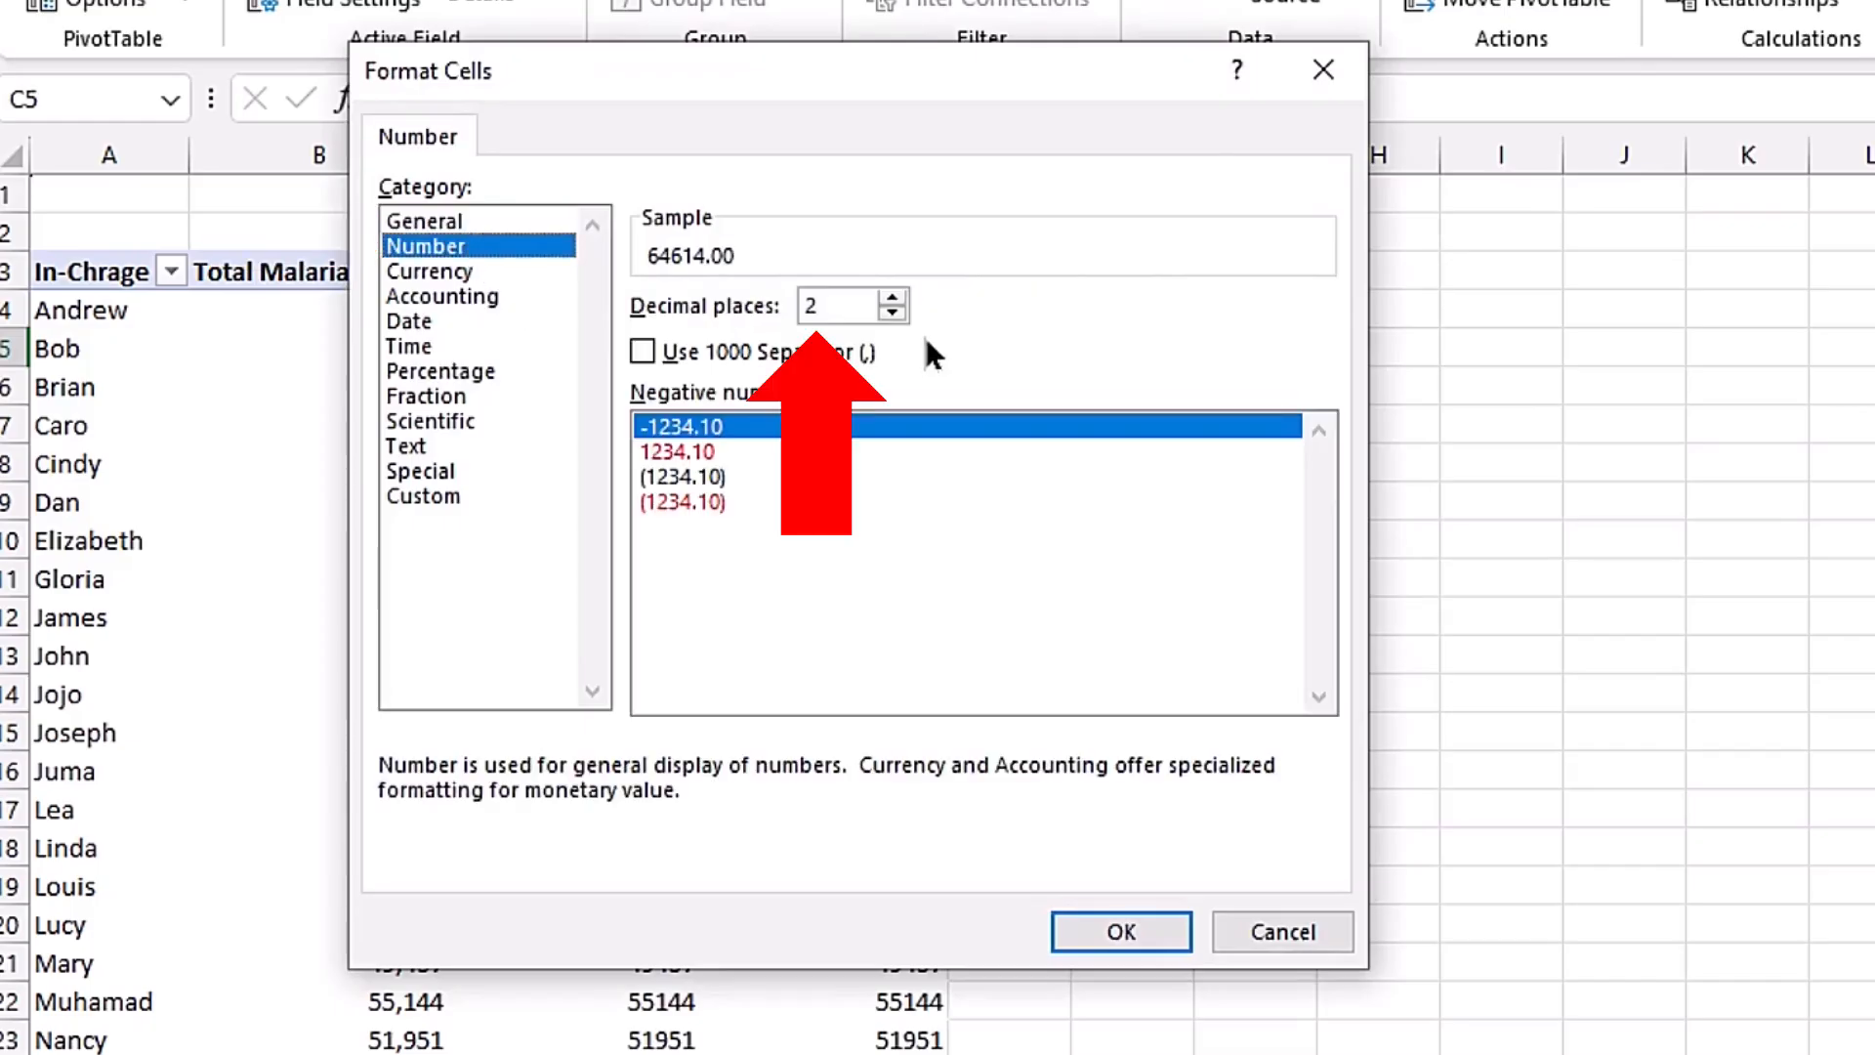
pyautogui.click(893, 312)
pyautogui.click(893, 312)
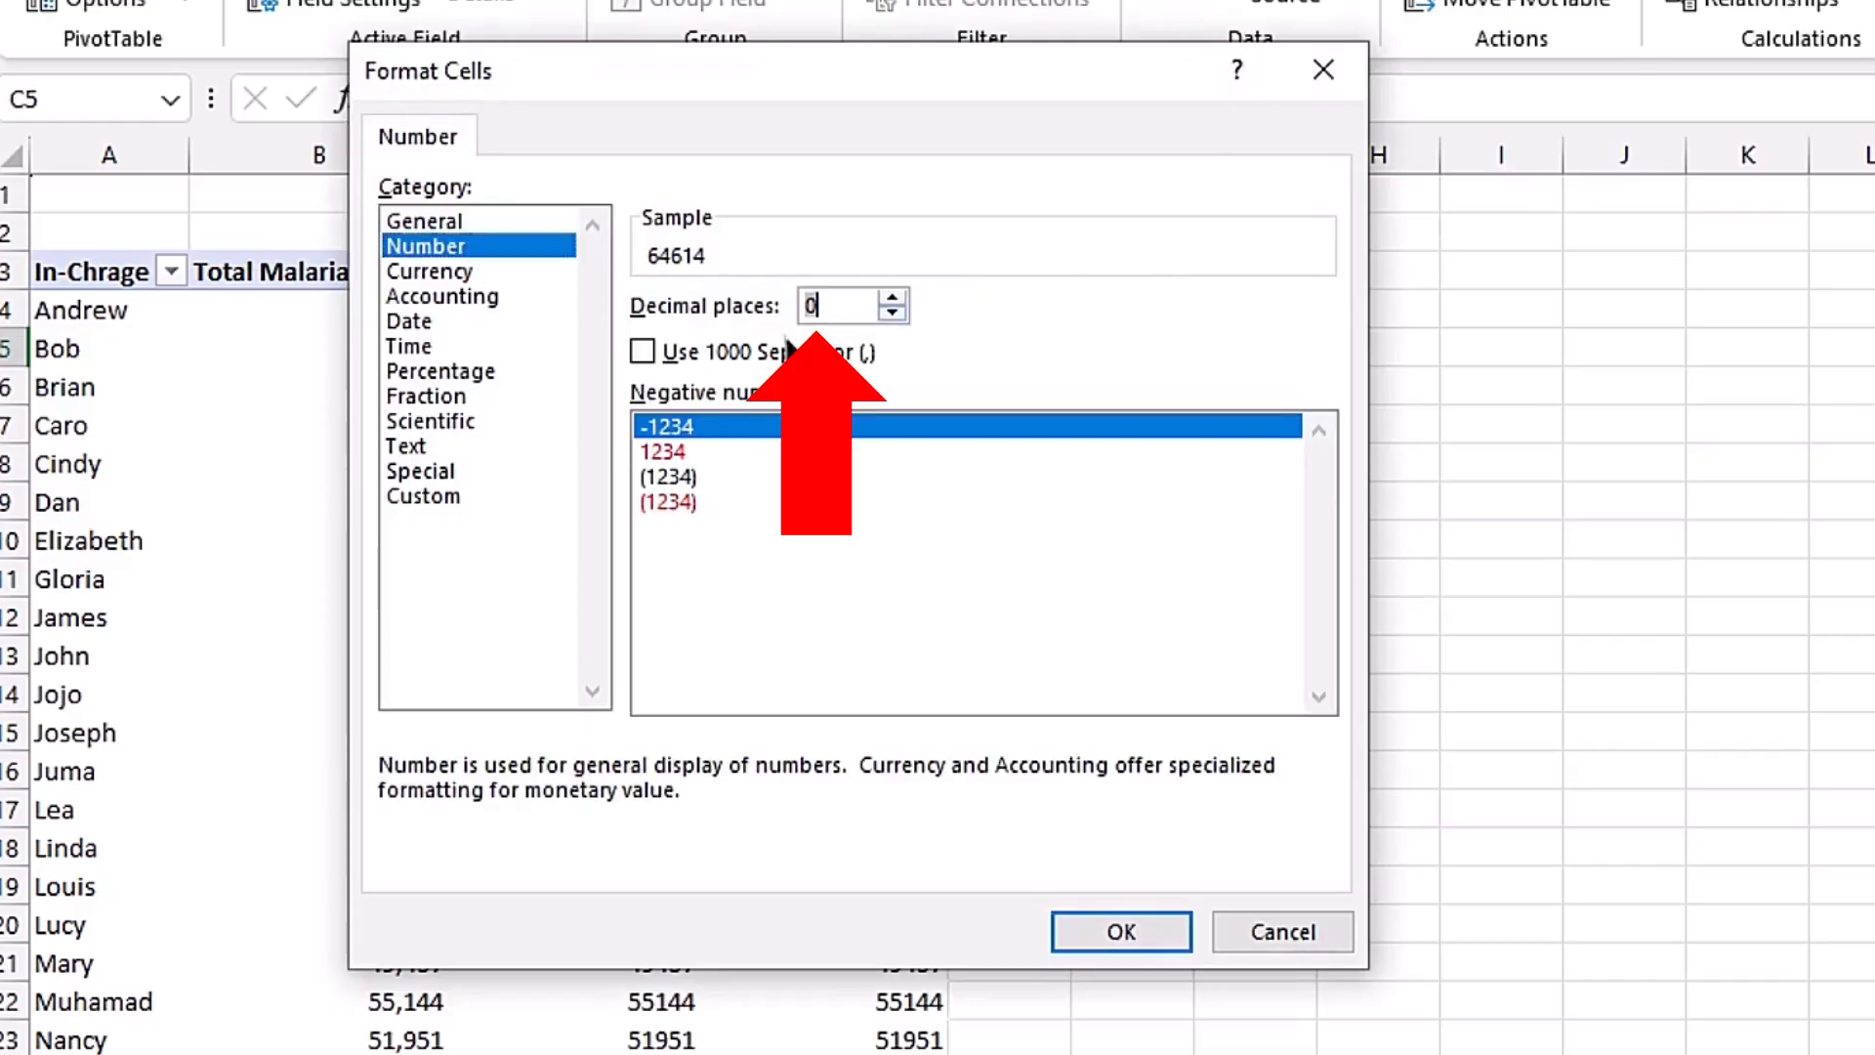
pyautogui.click(641, 351)
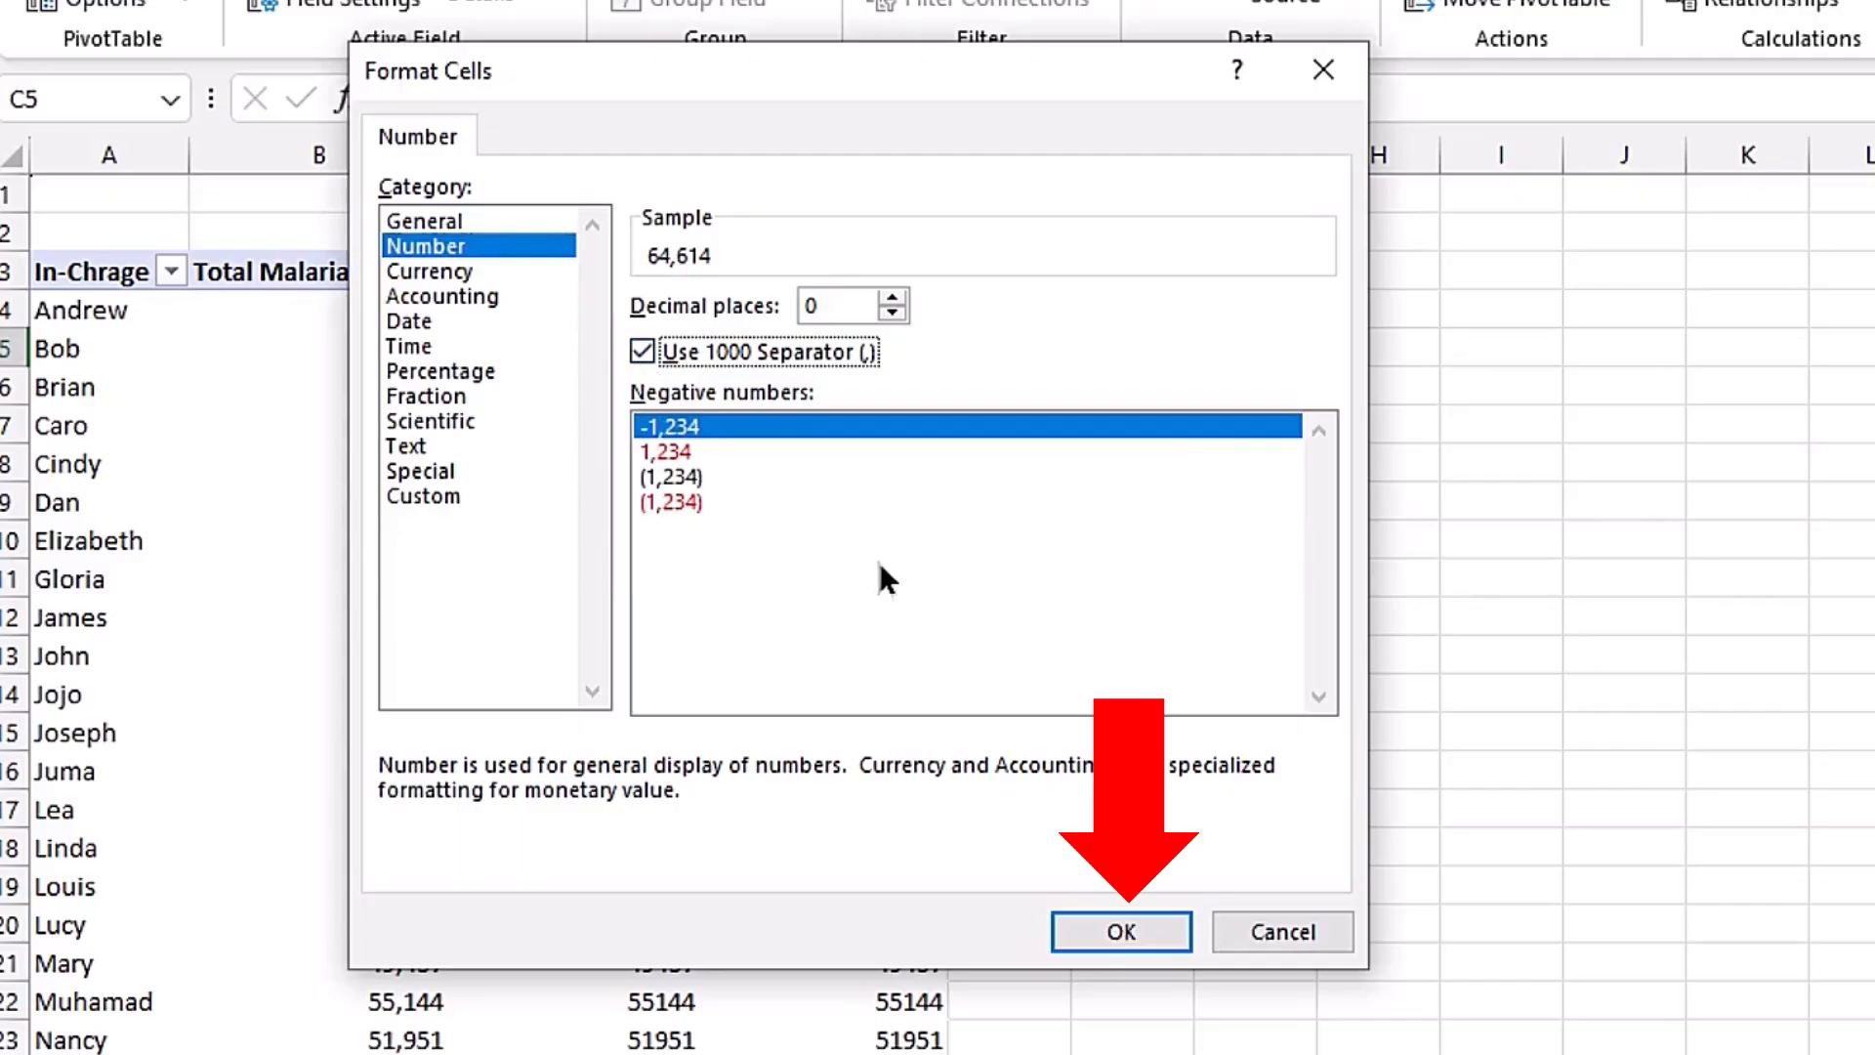
pyautogui.click(1140, 929)
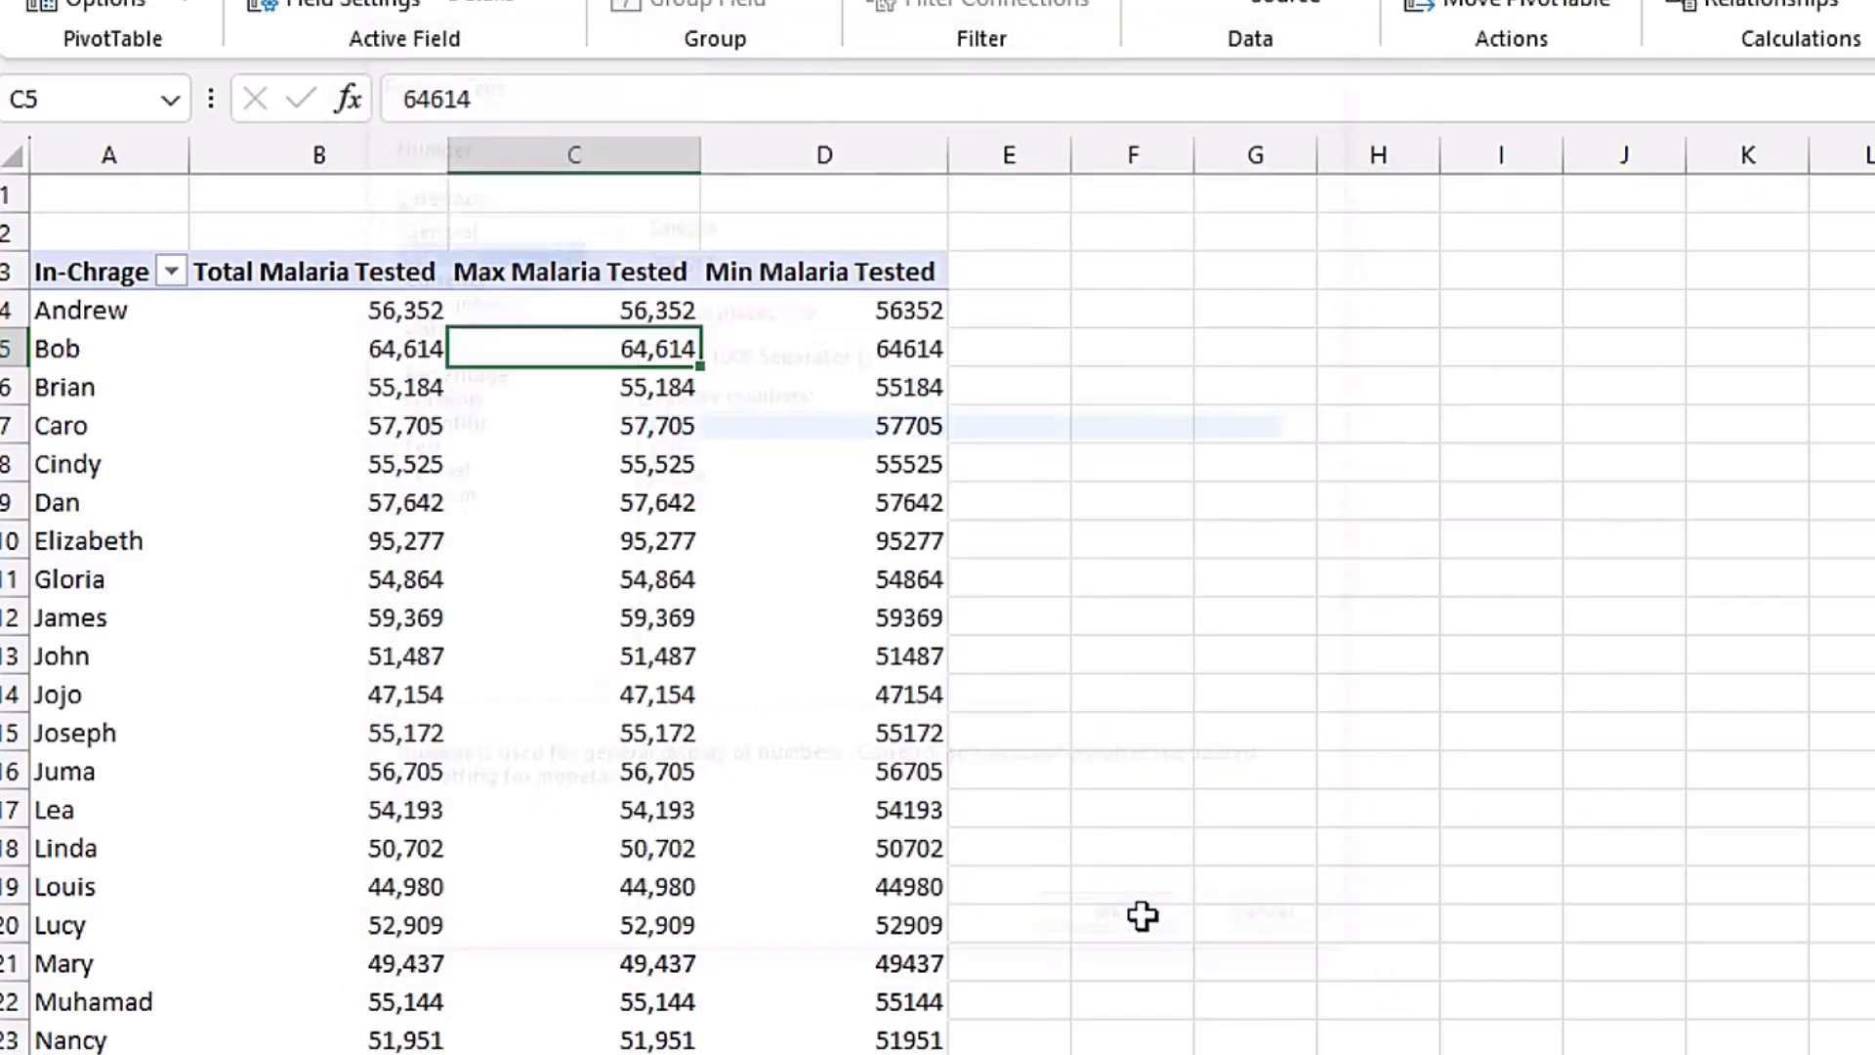
# Set the number format of the Min Malaria Tested field to Number with 0 decimal places and a 1000 separator.
pyautogui.rightClick(856, 350)
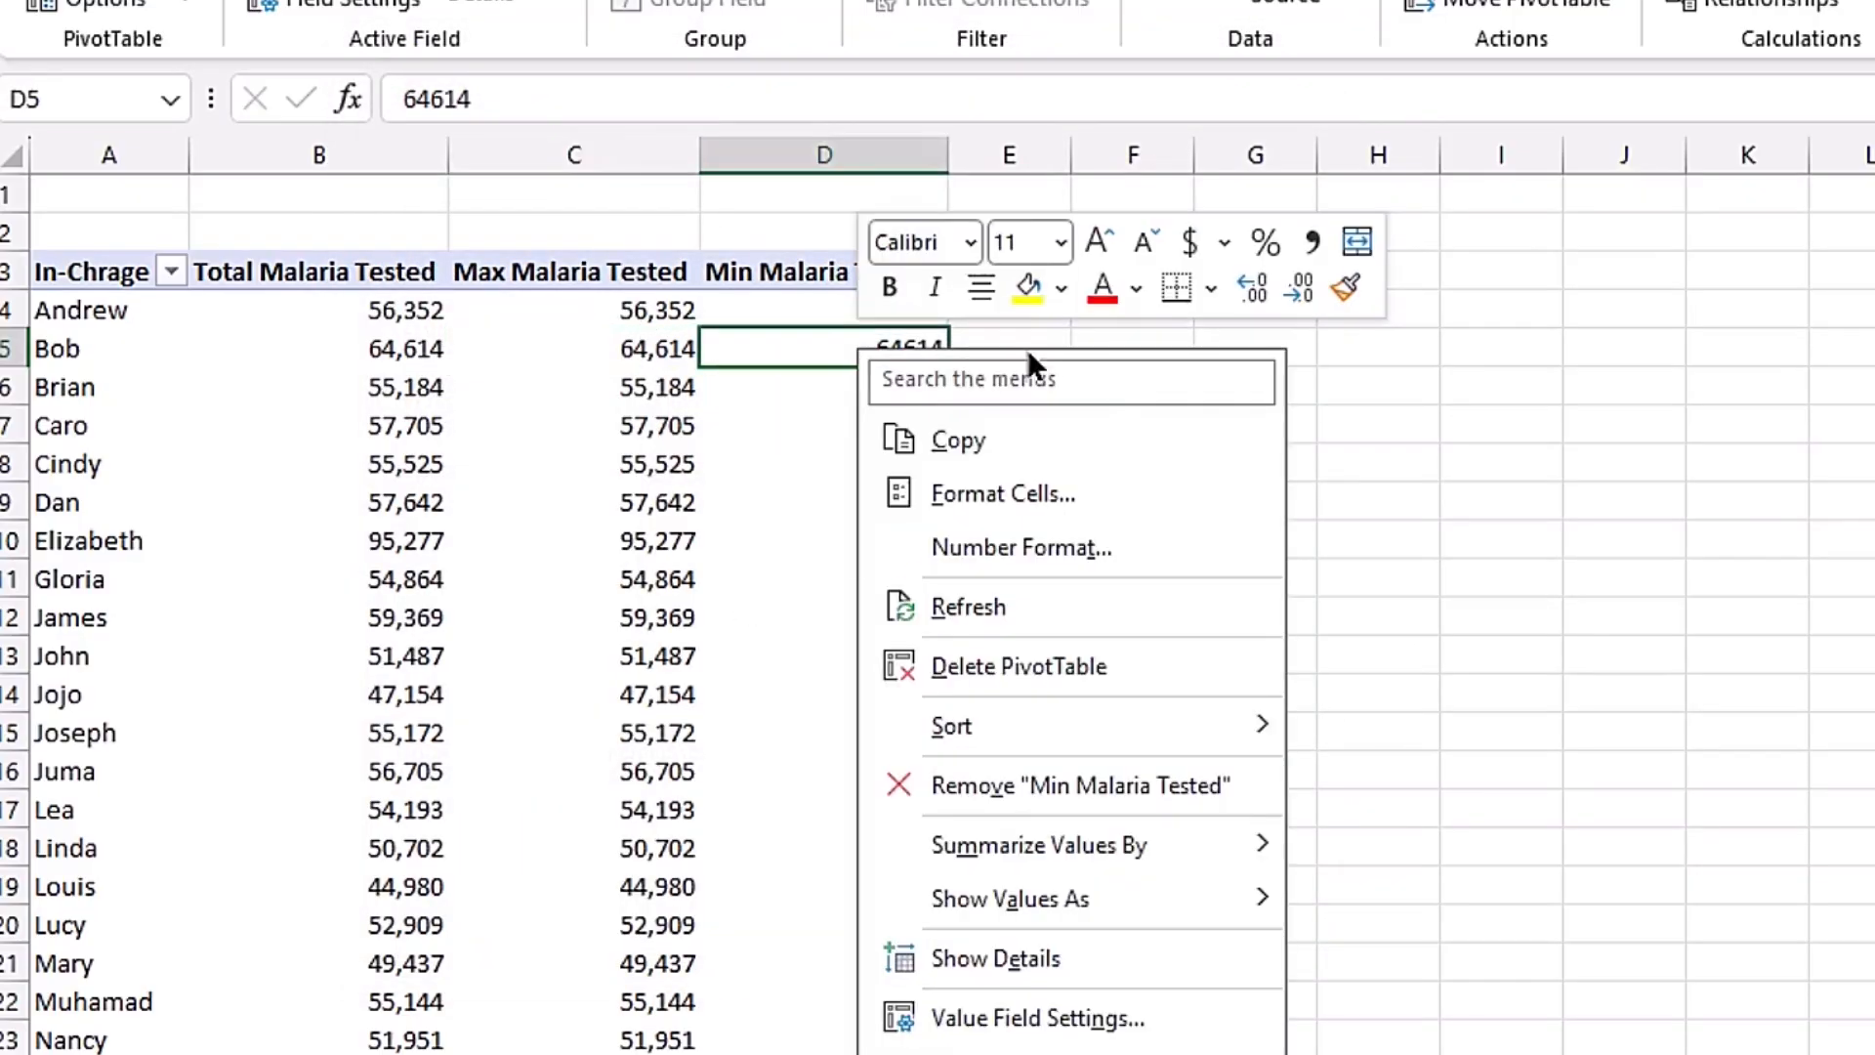
pyautogui.click(1133, 547)
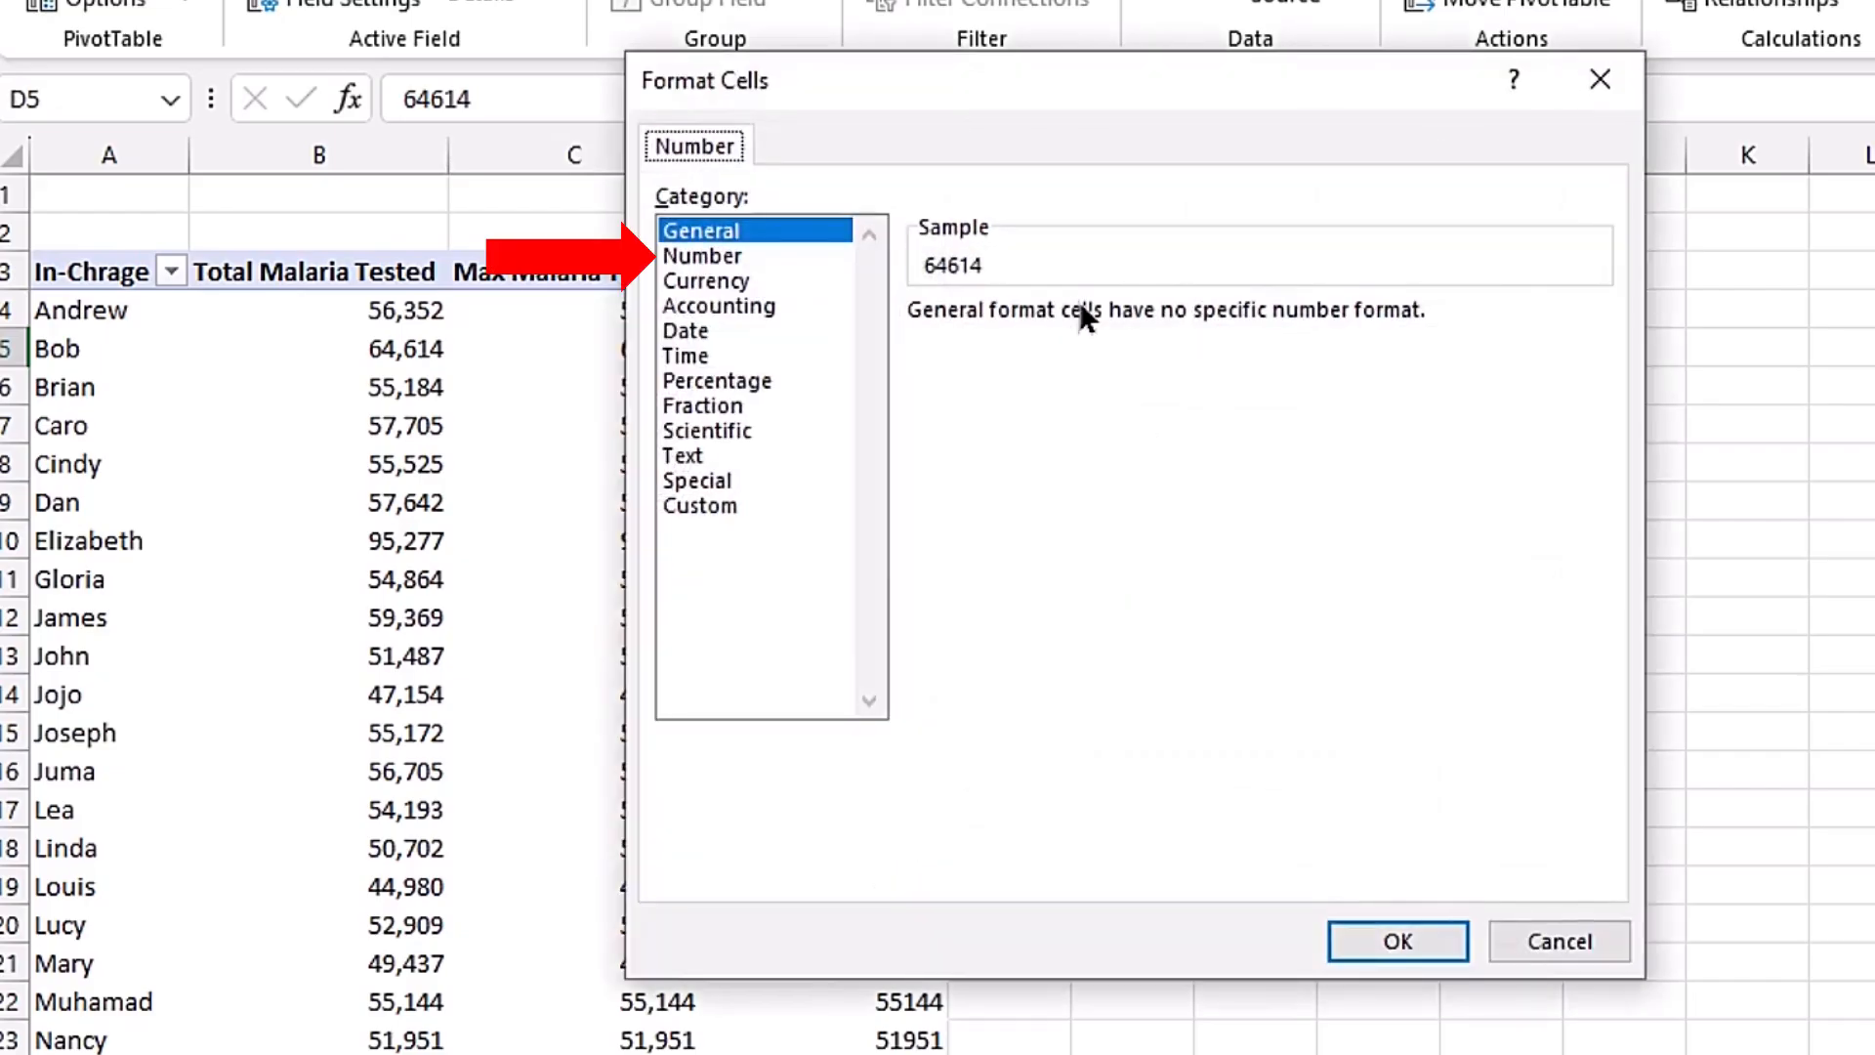
pyautogui.click(730, 255)
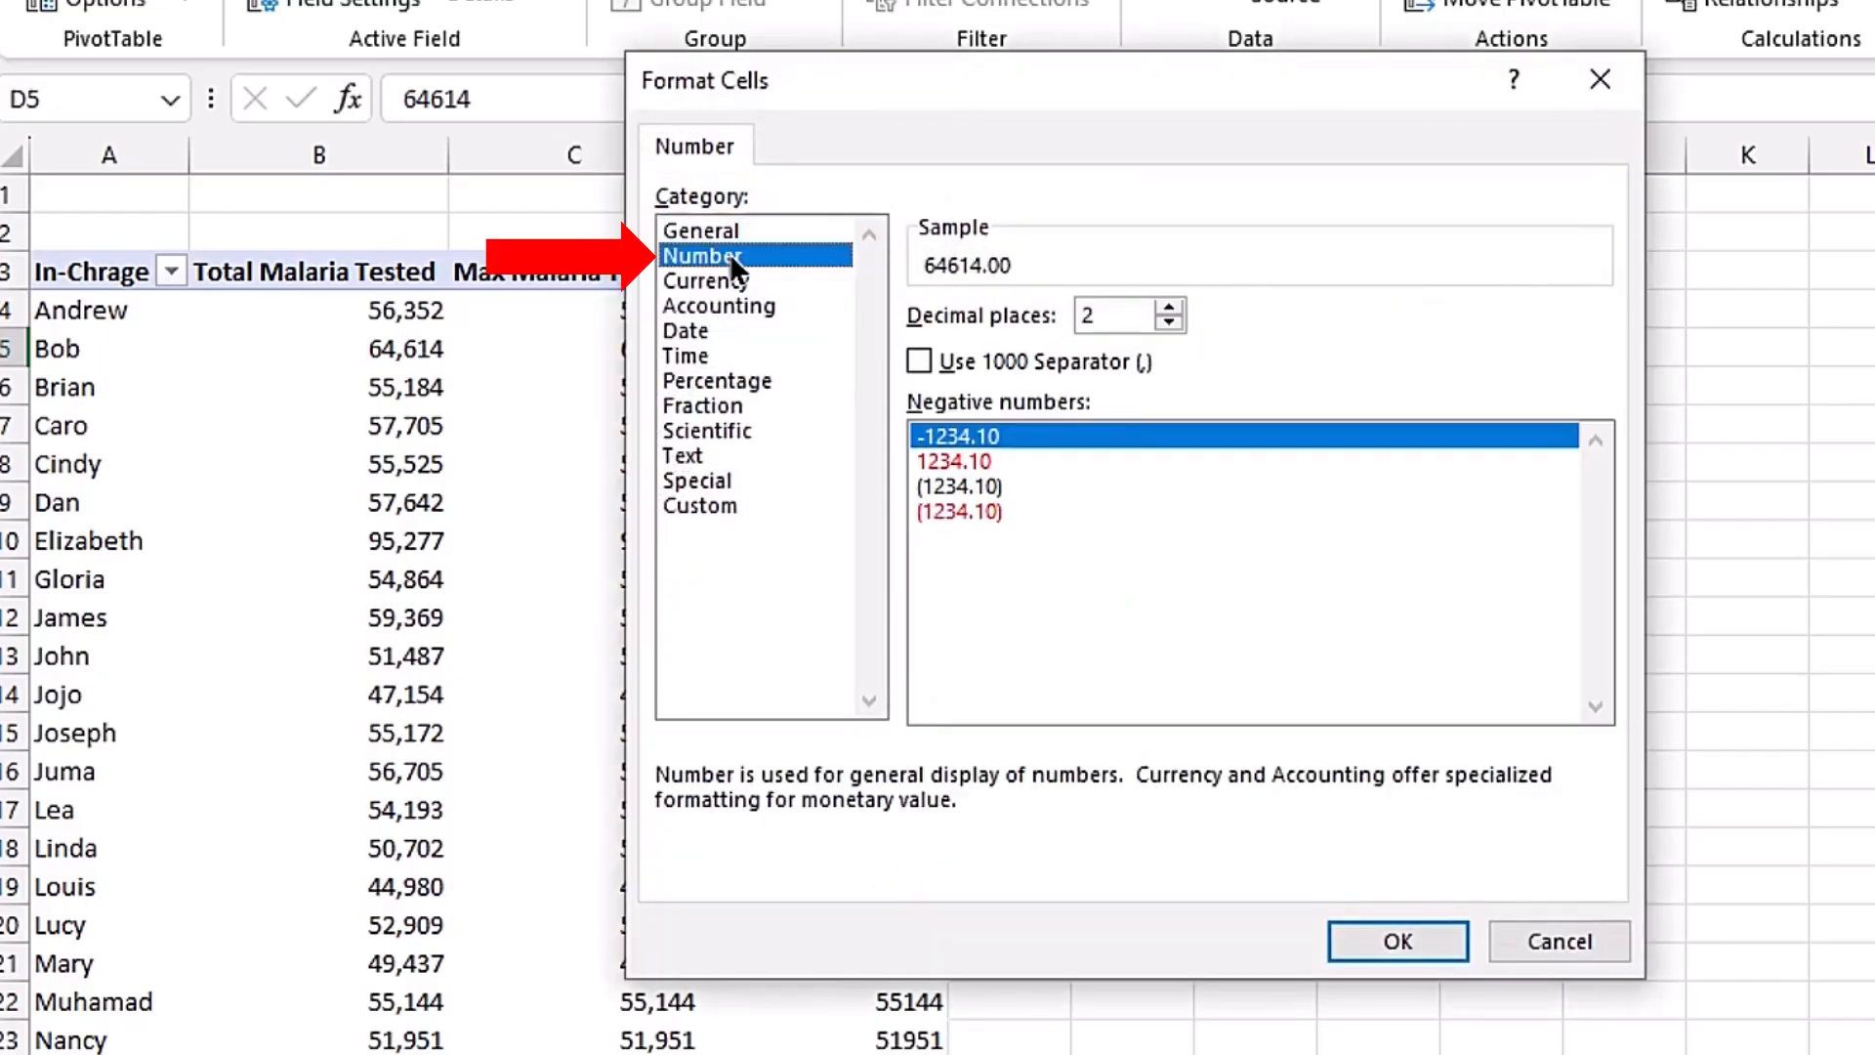
pyautogui.click(1169, 323)
pyautogui.click(1168, 323)
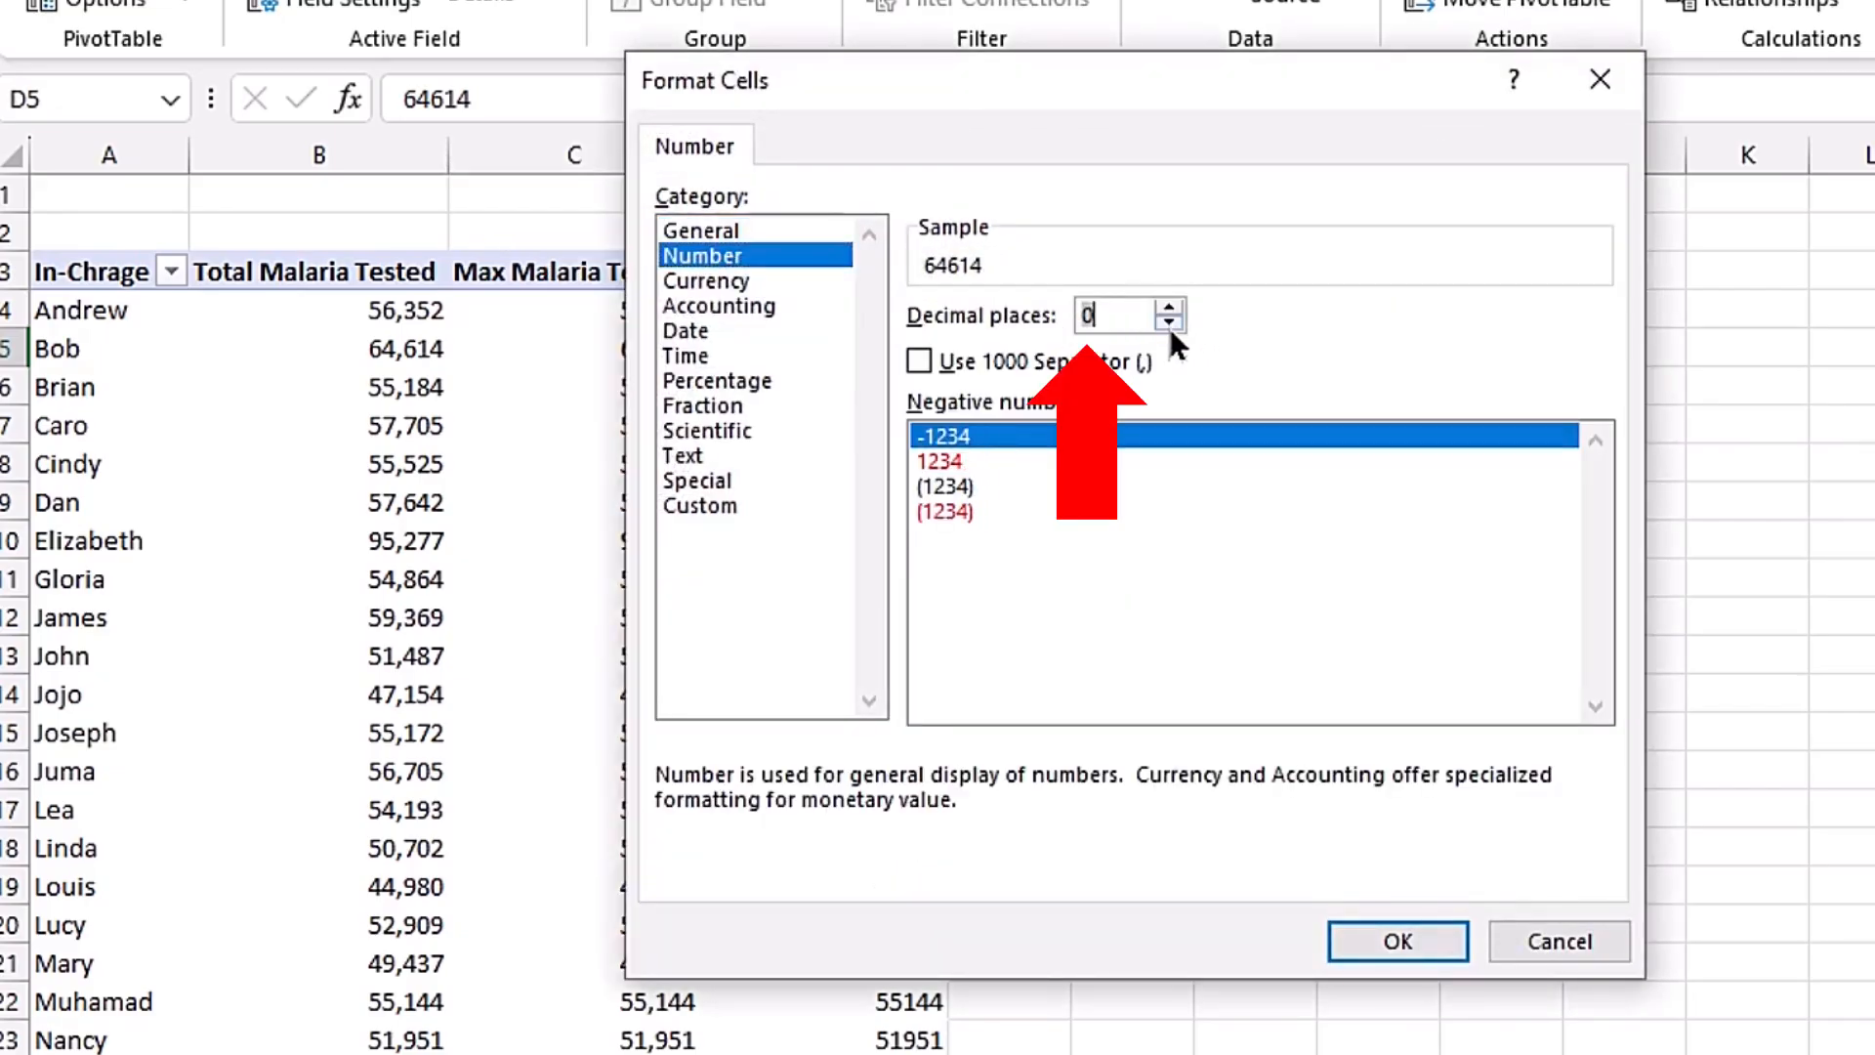
pyautogui.click(920, 361)
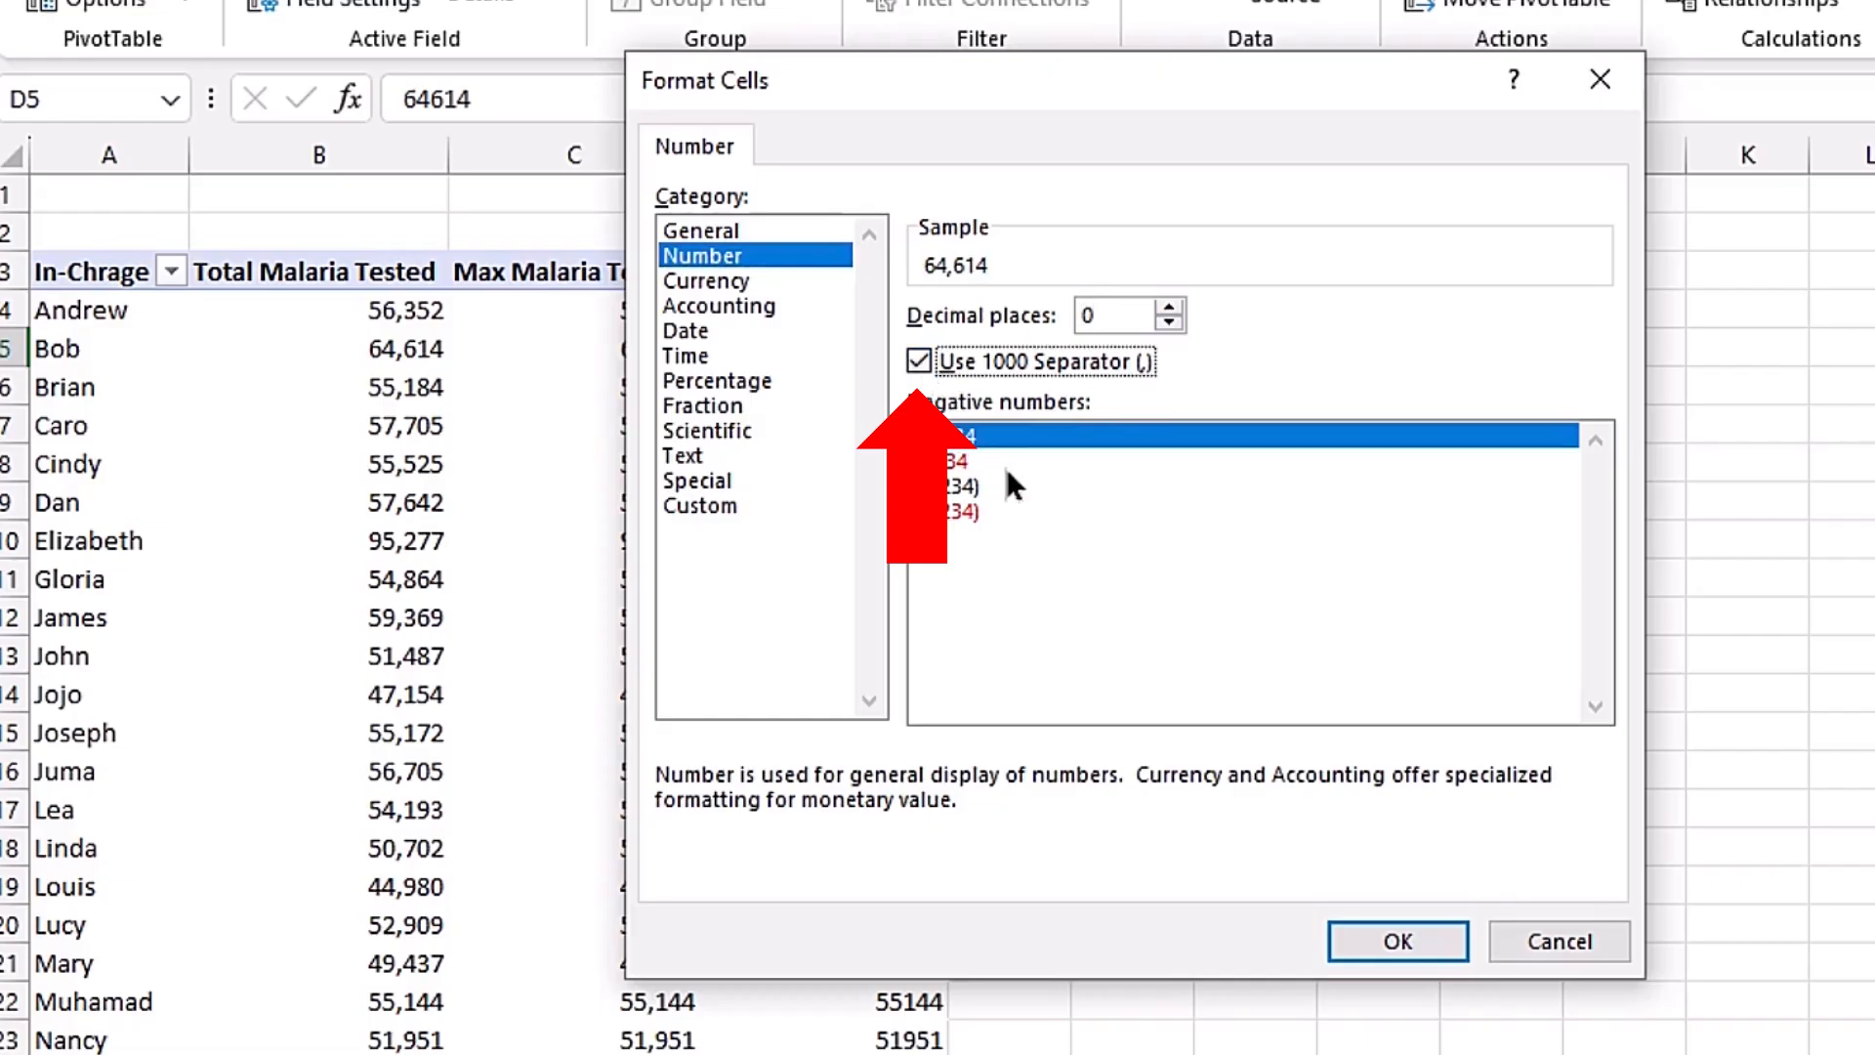
pyautogui.click(1410, 957)
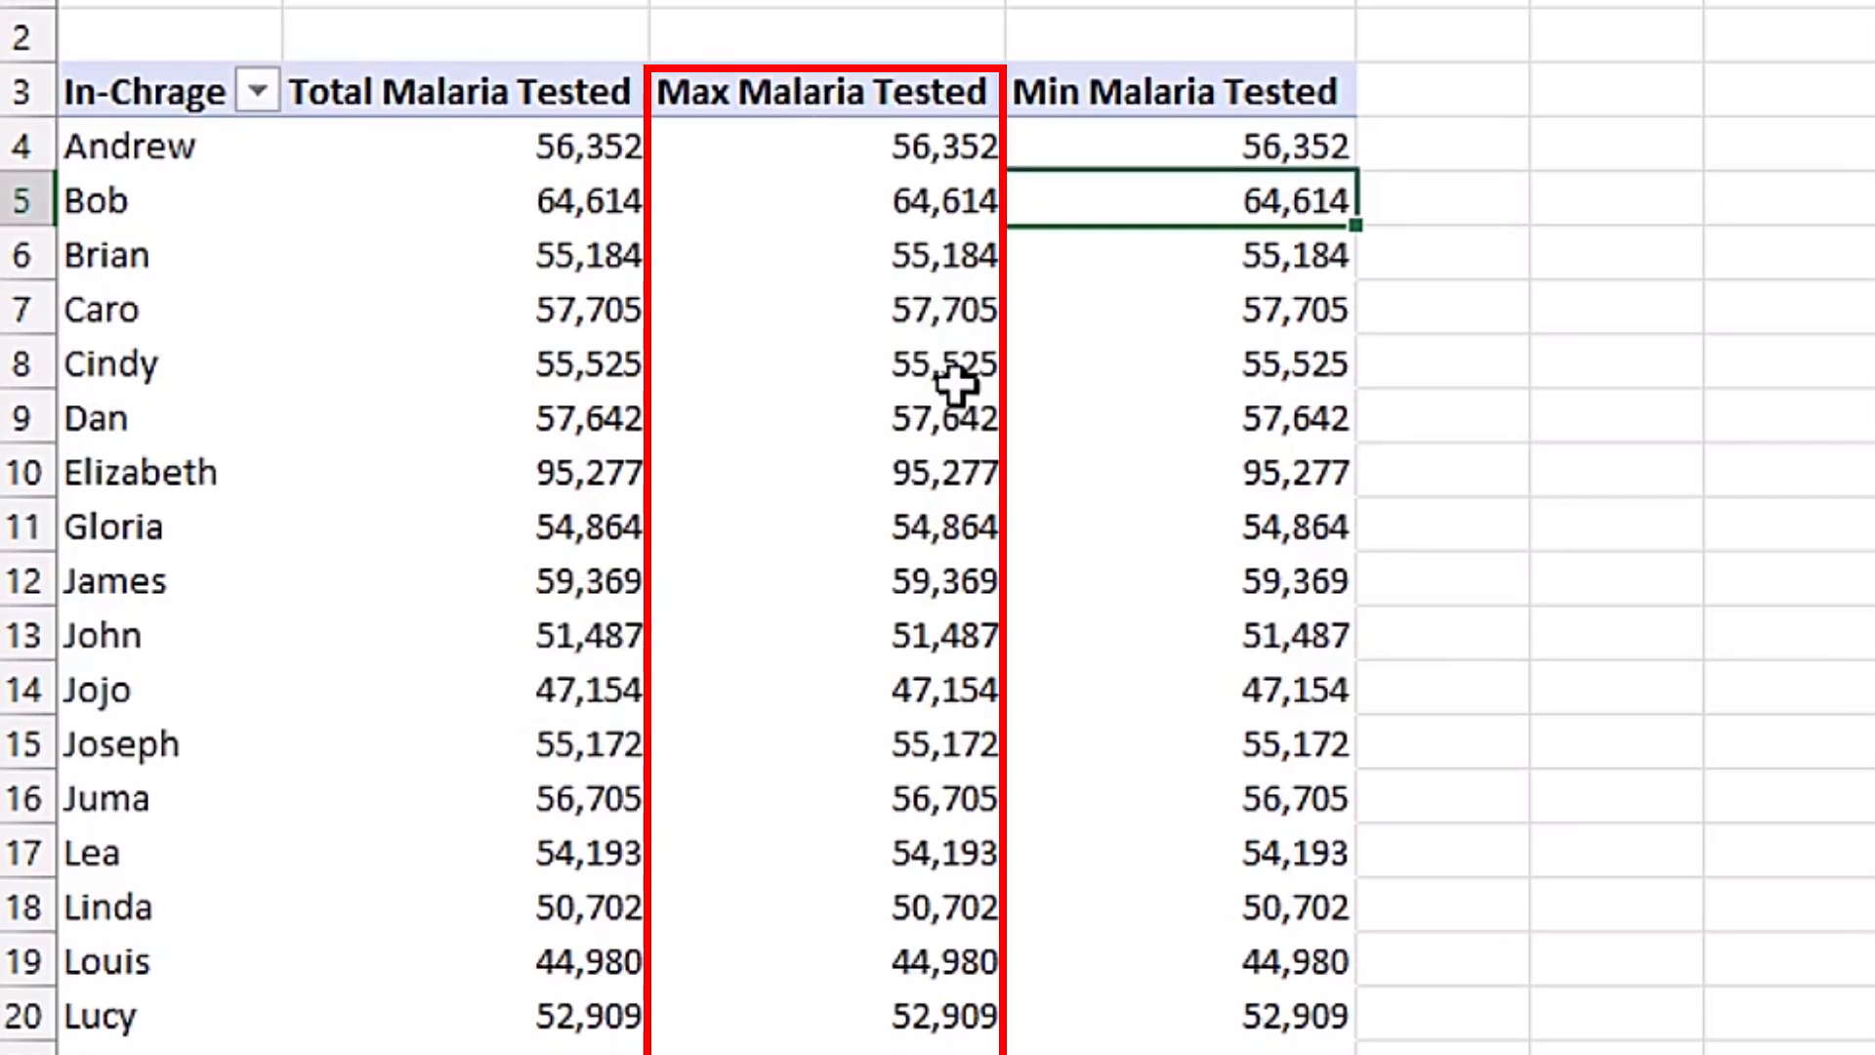
# Summarize the values of the Max Malaria Tested field by Count.
pyautogui.click(832, 195)
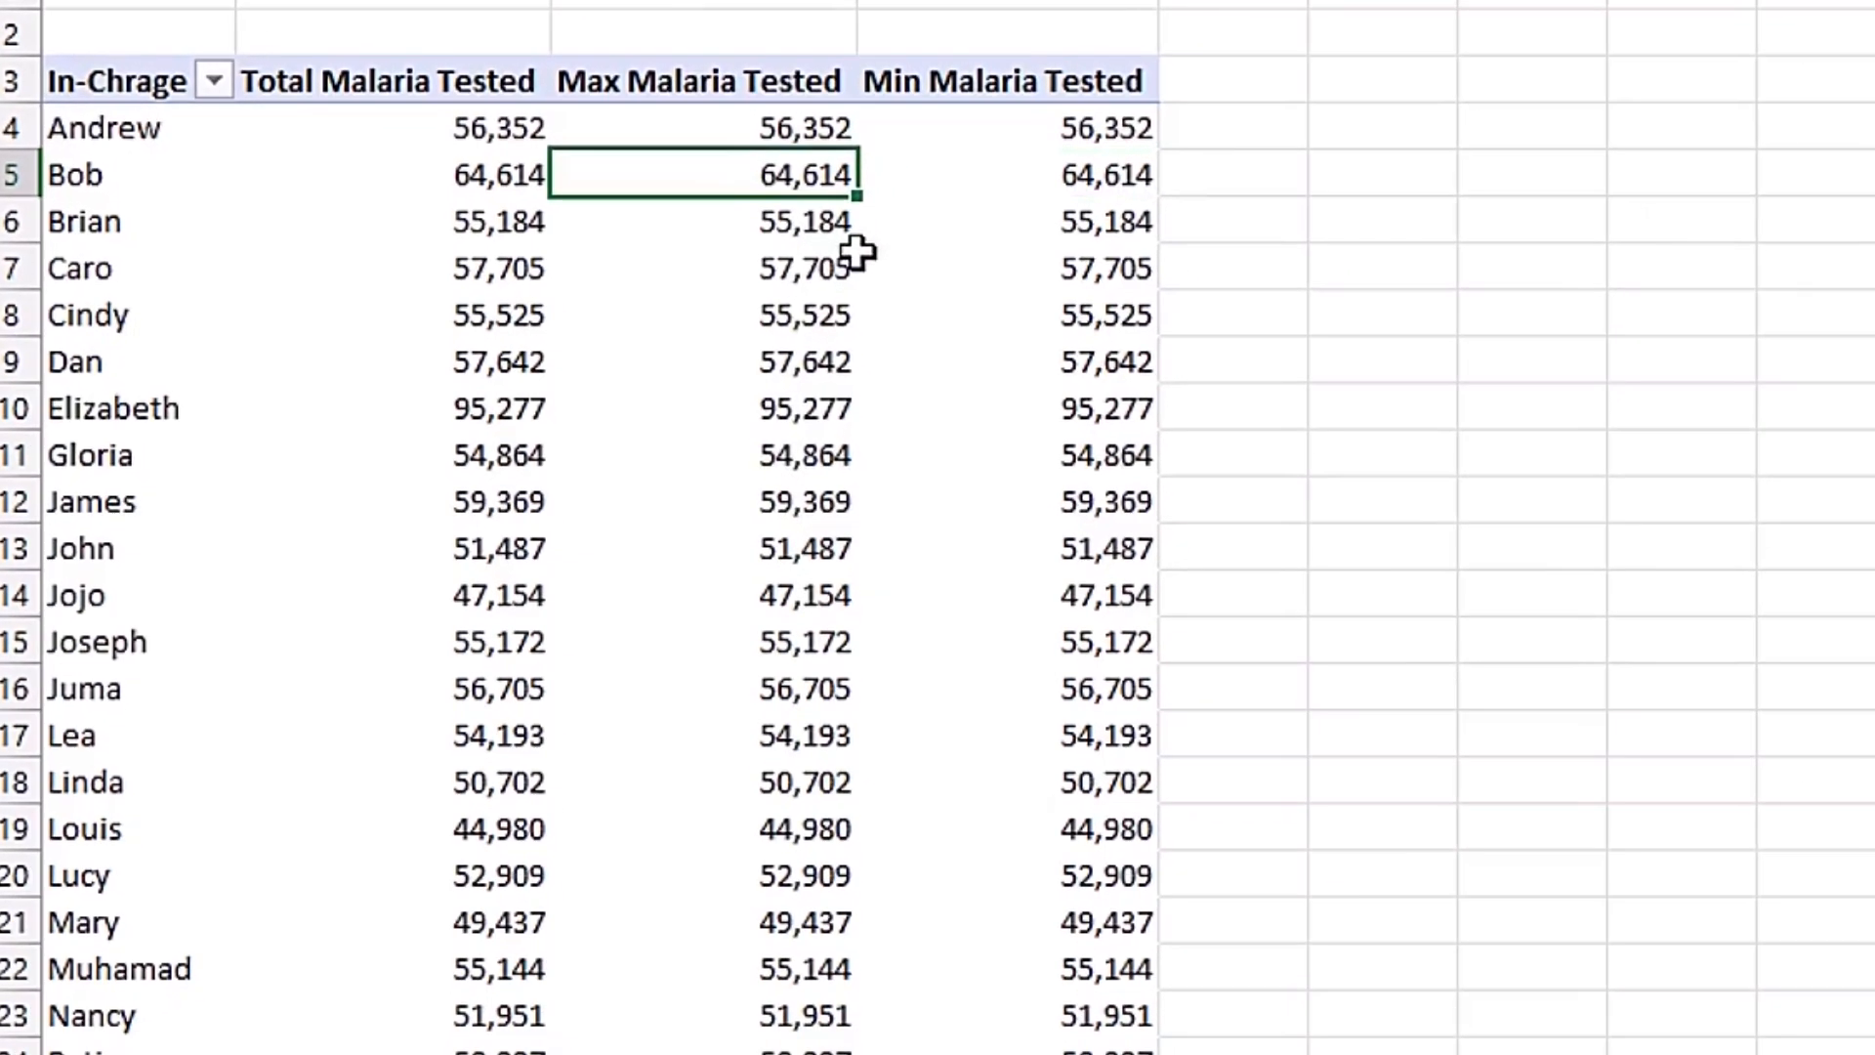
pyautogui.rightClick(719, 182)
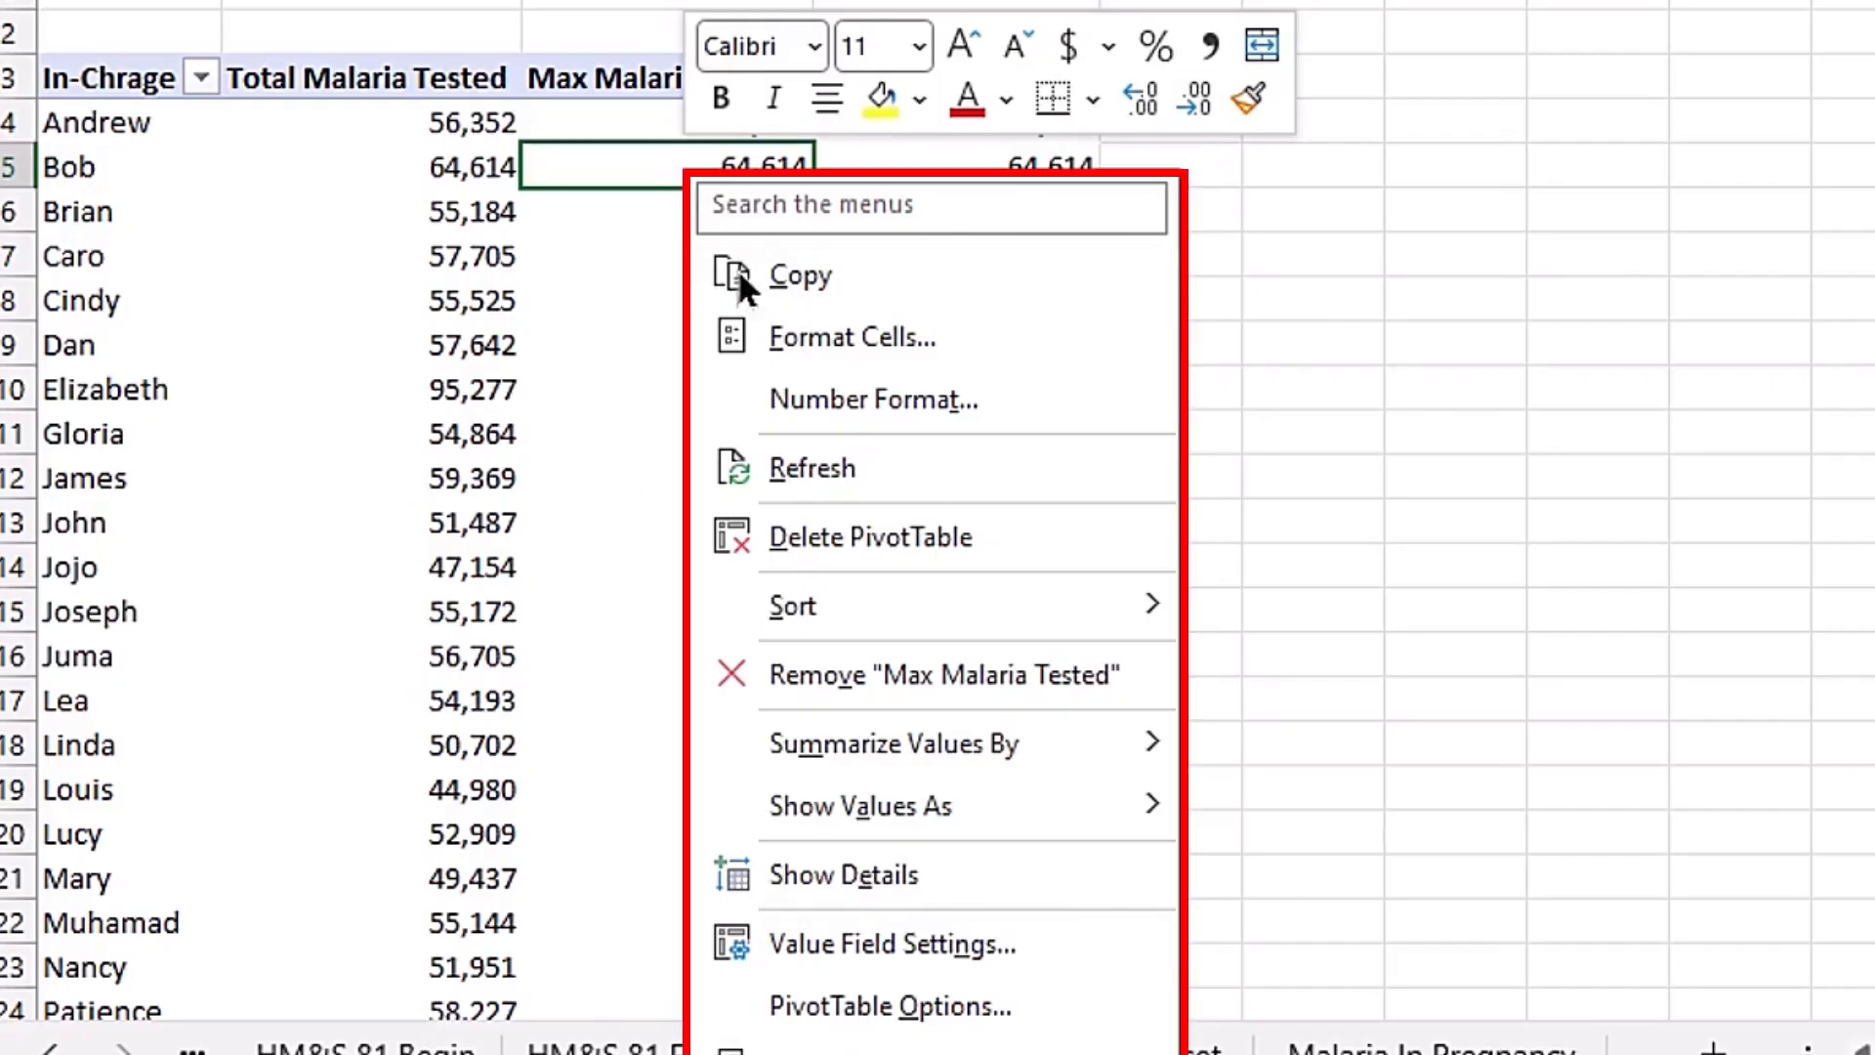
pyautogui.moveTo(763, 765)
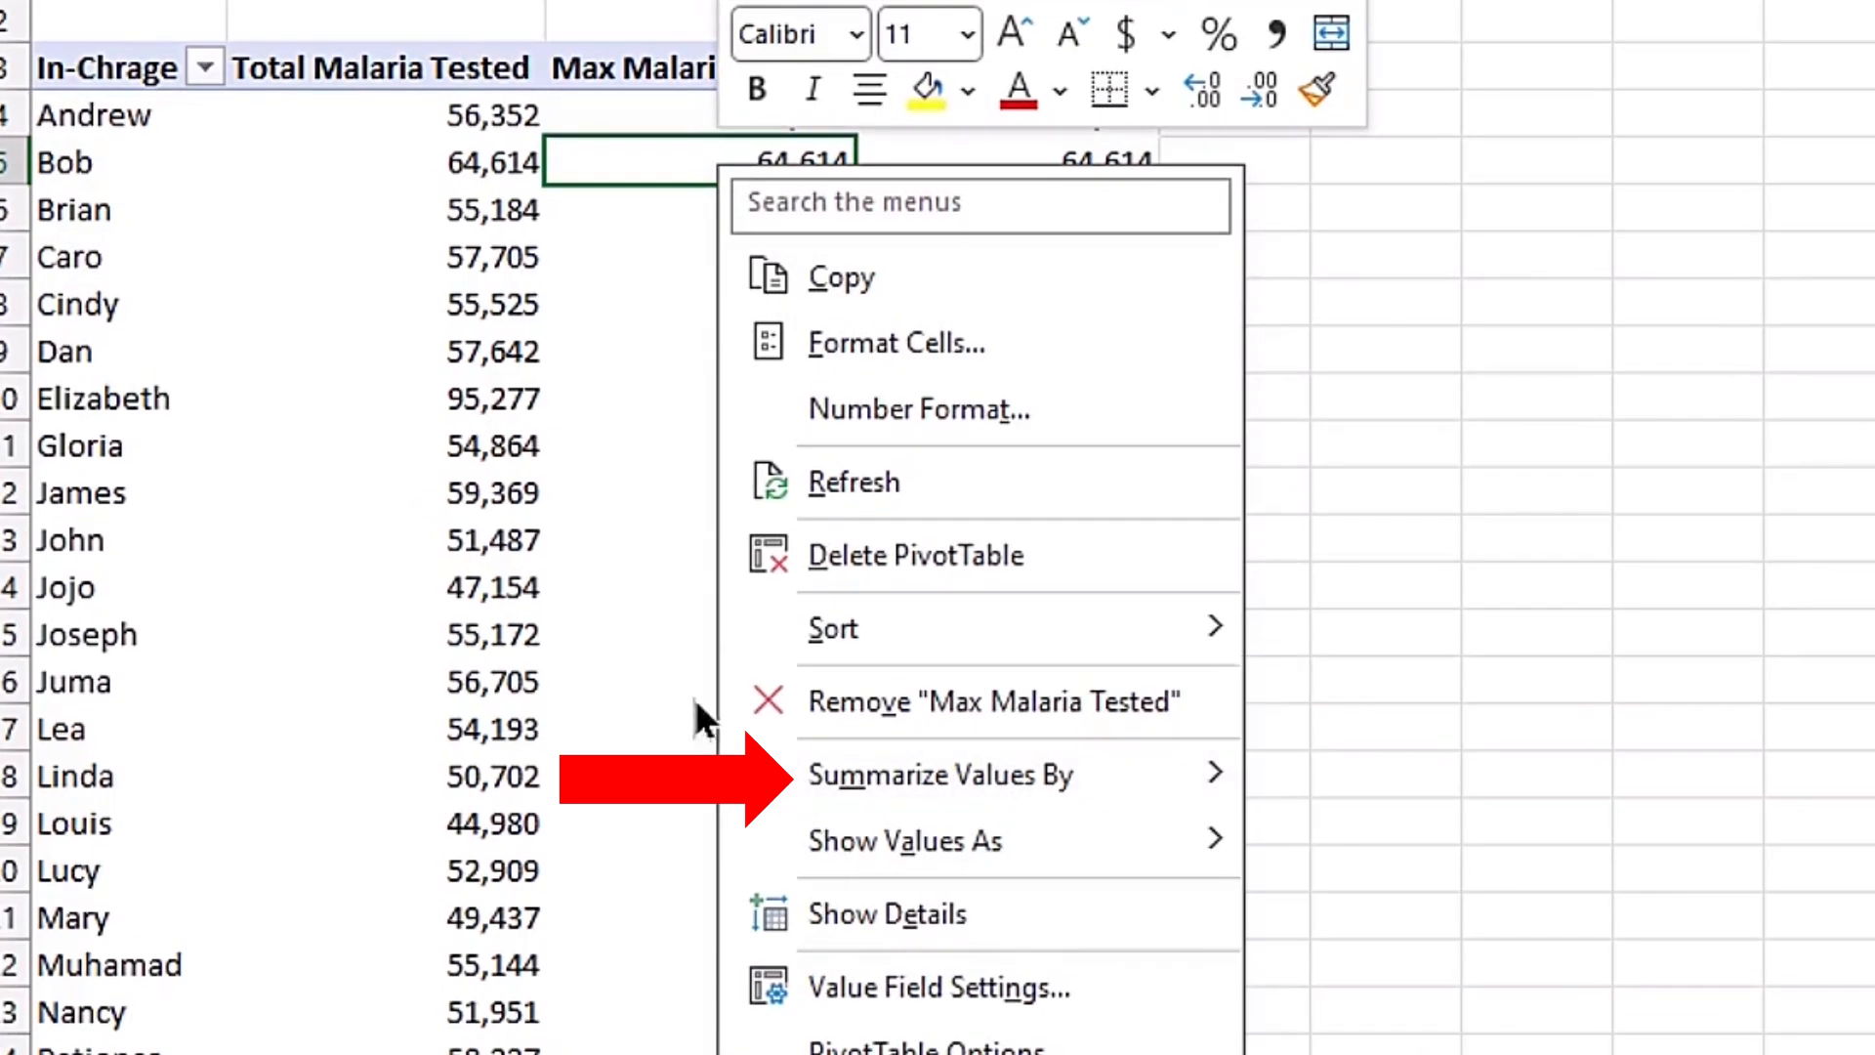
pyautogui.moveTo(916, 767)
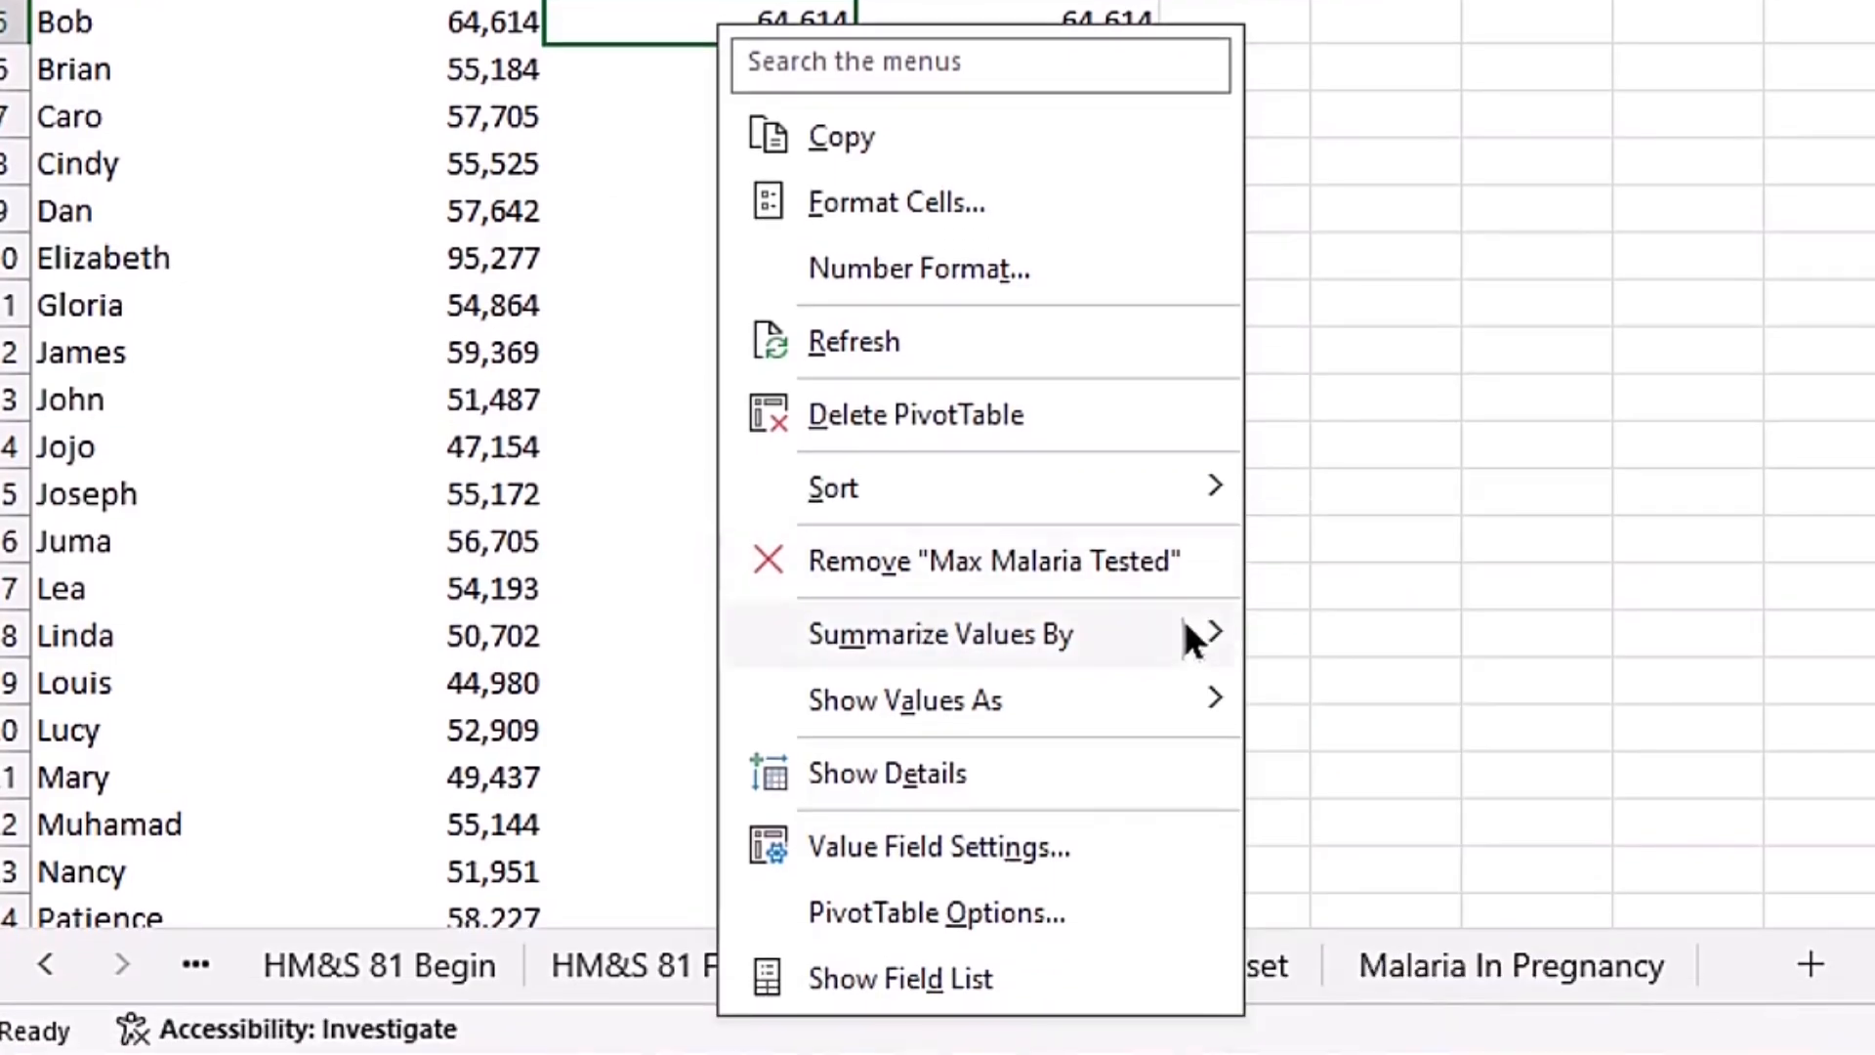
pyautogui.moveTo(1202, 630)
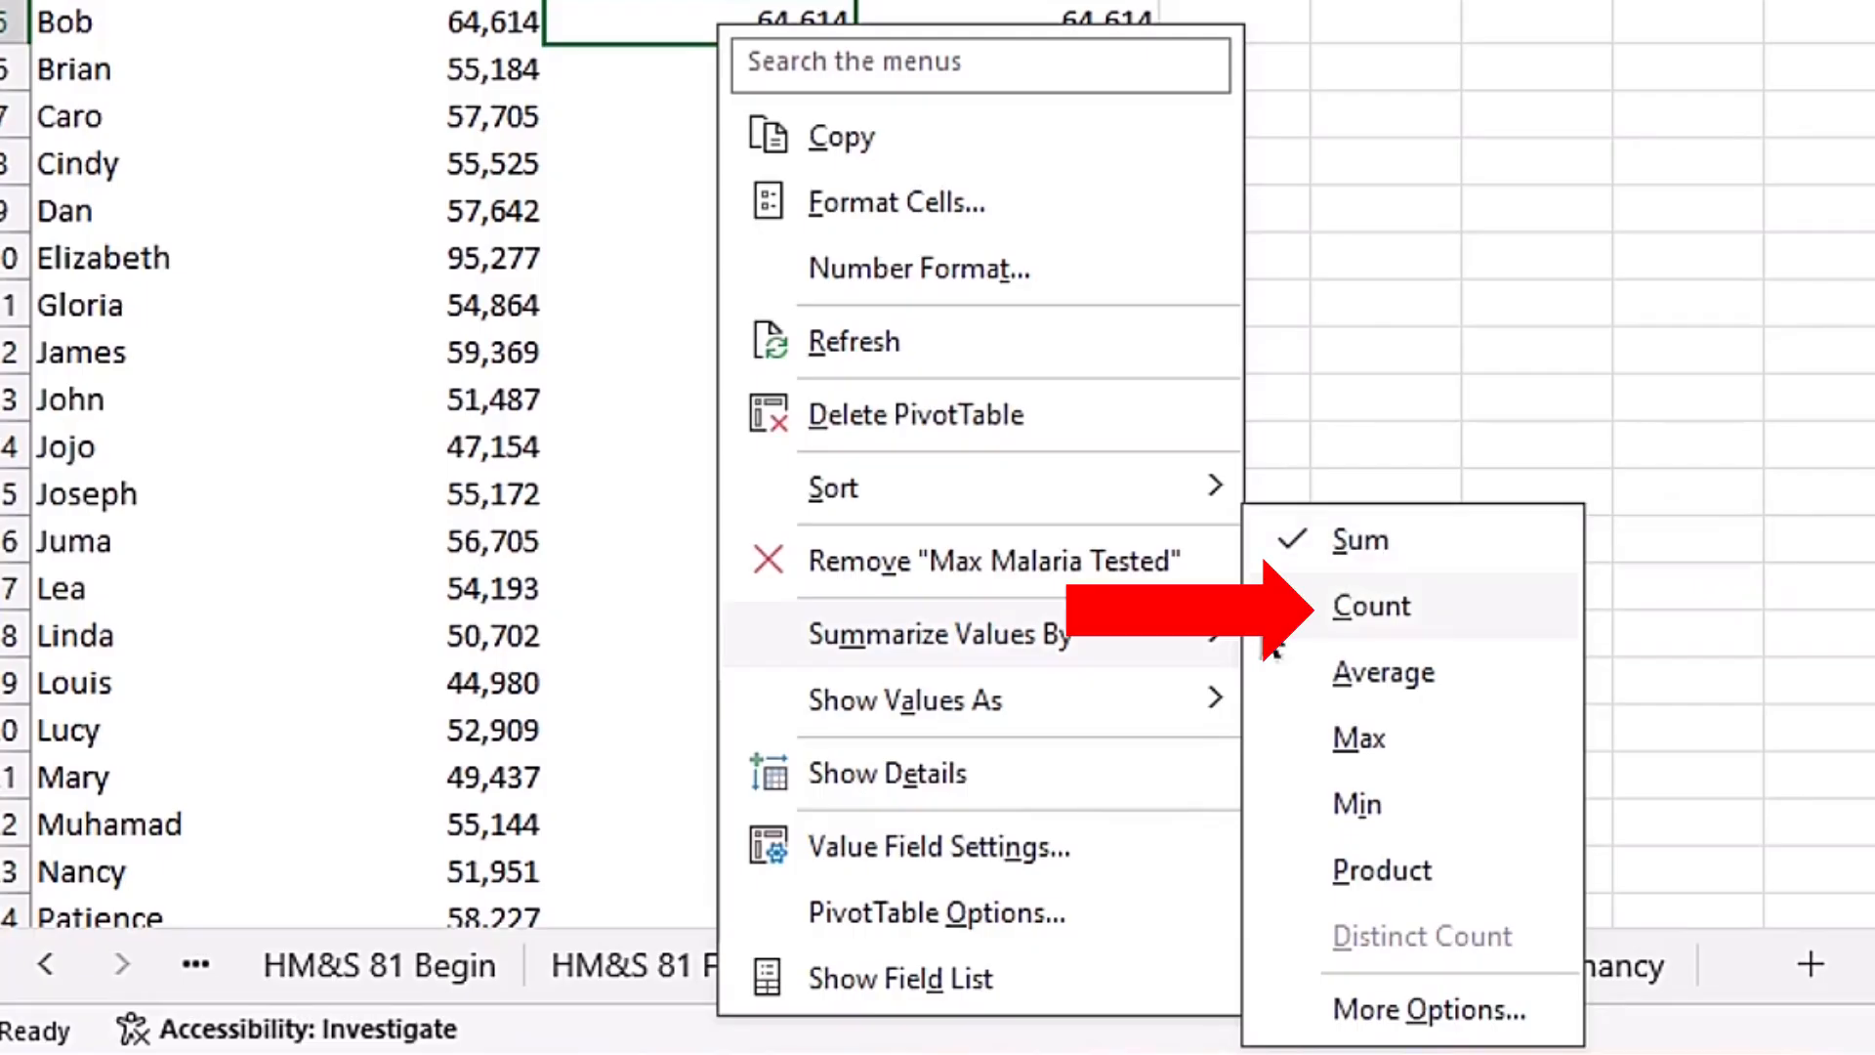
pyautogui.click(1400, 604)
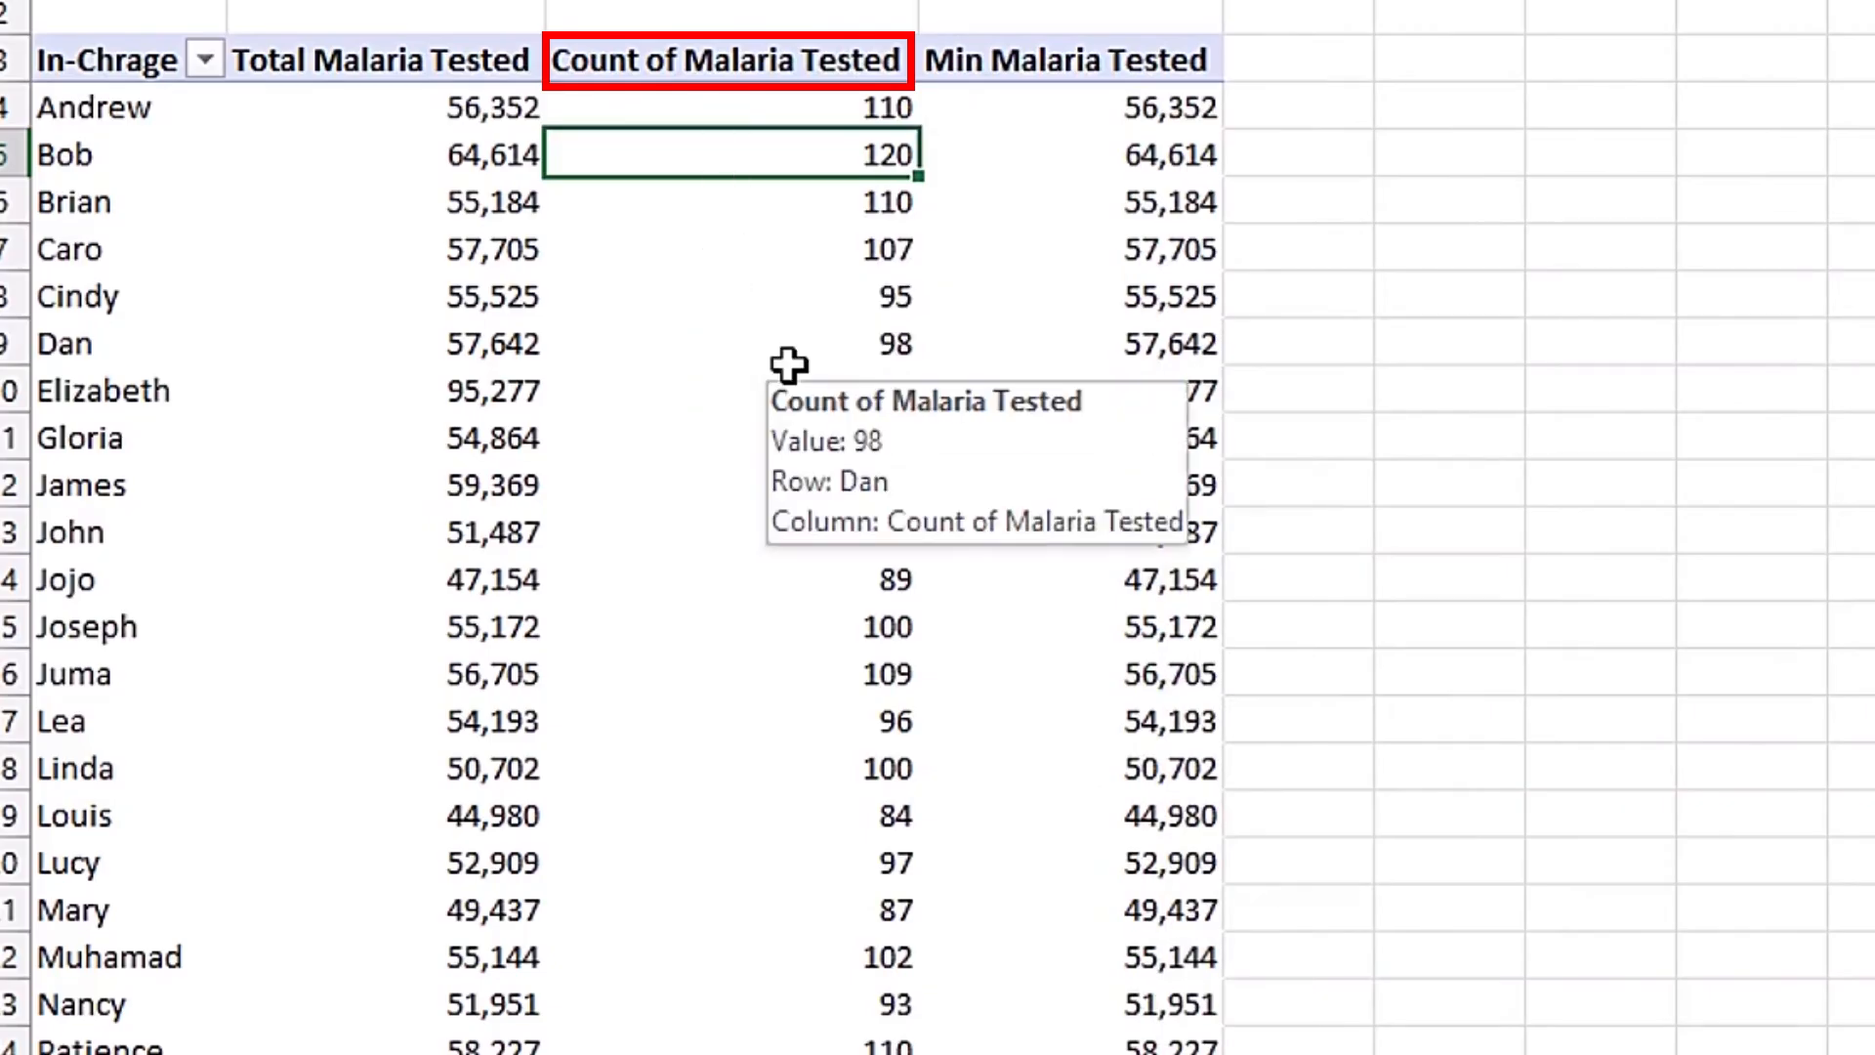
# Change the summary calculation of the Malaria Tested field in column C to Max.
pyautogui.rightClick(719, 155)
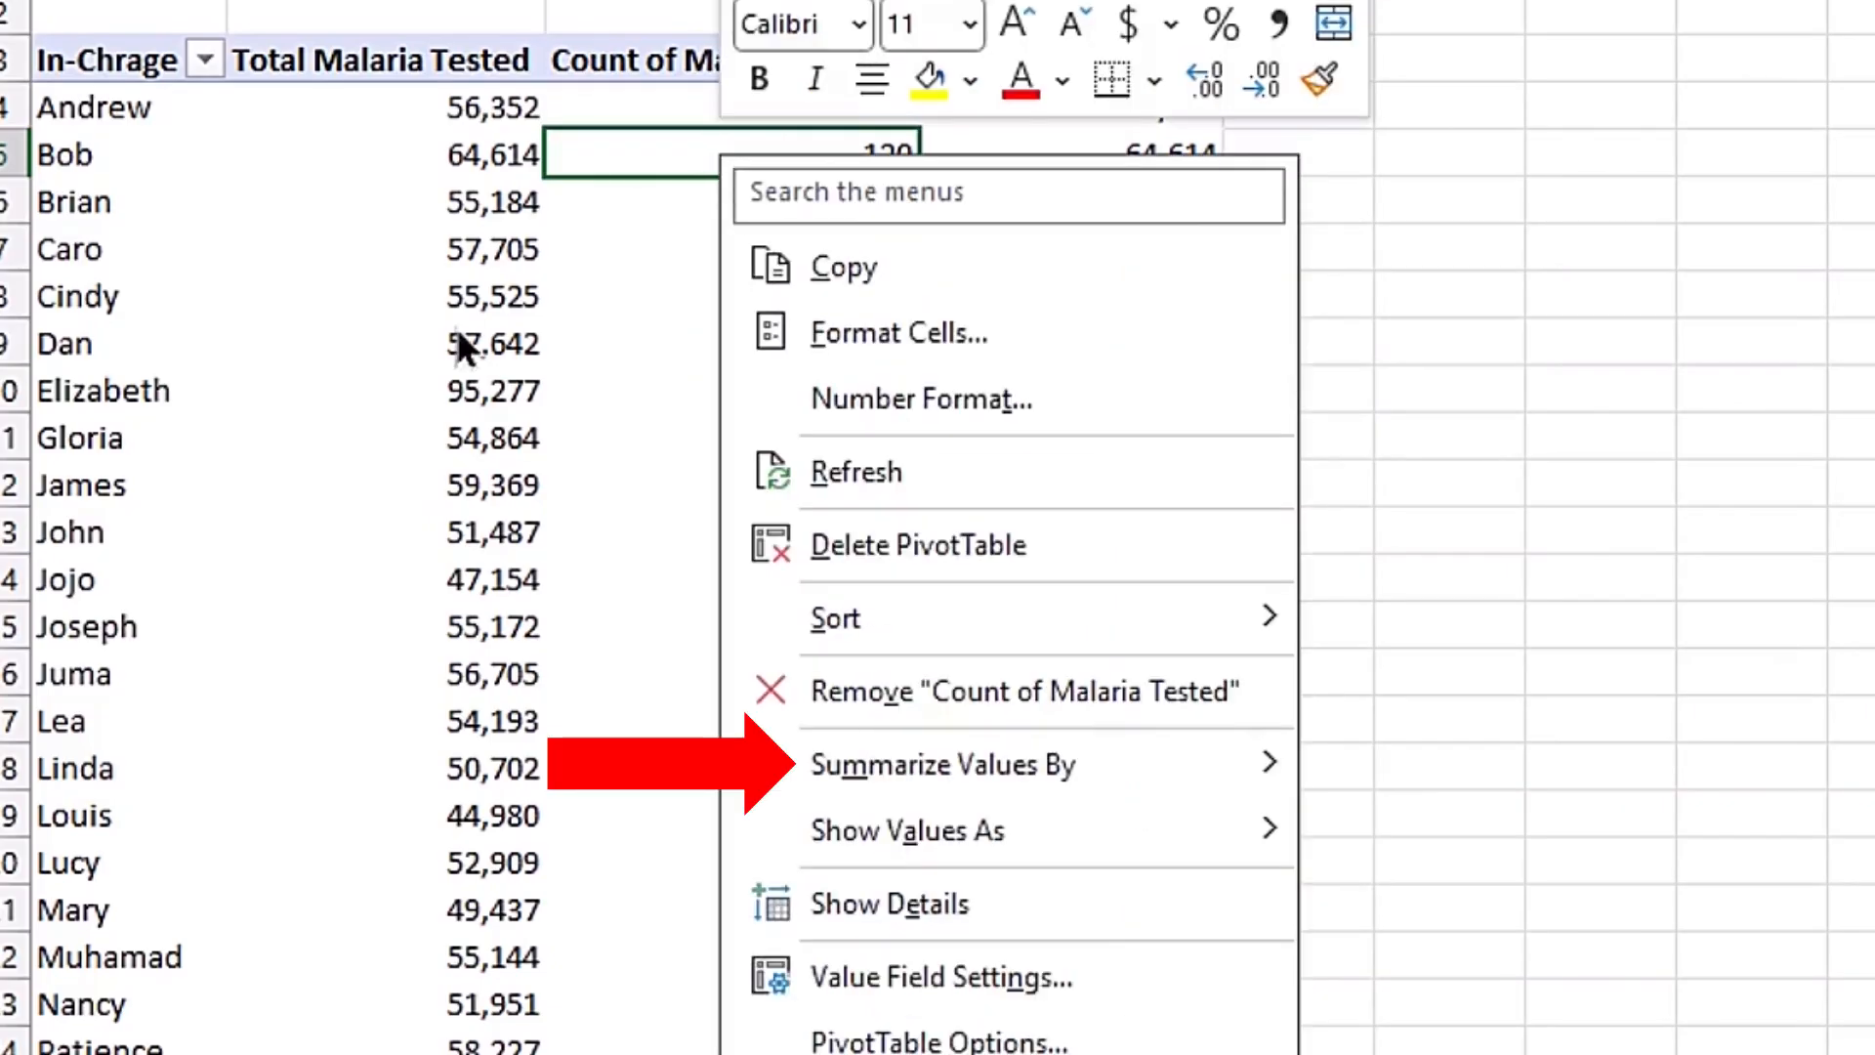
pyautogui.moveTo(1125, 789)
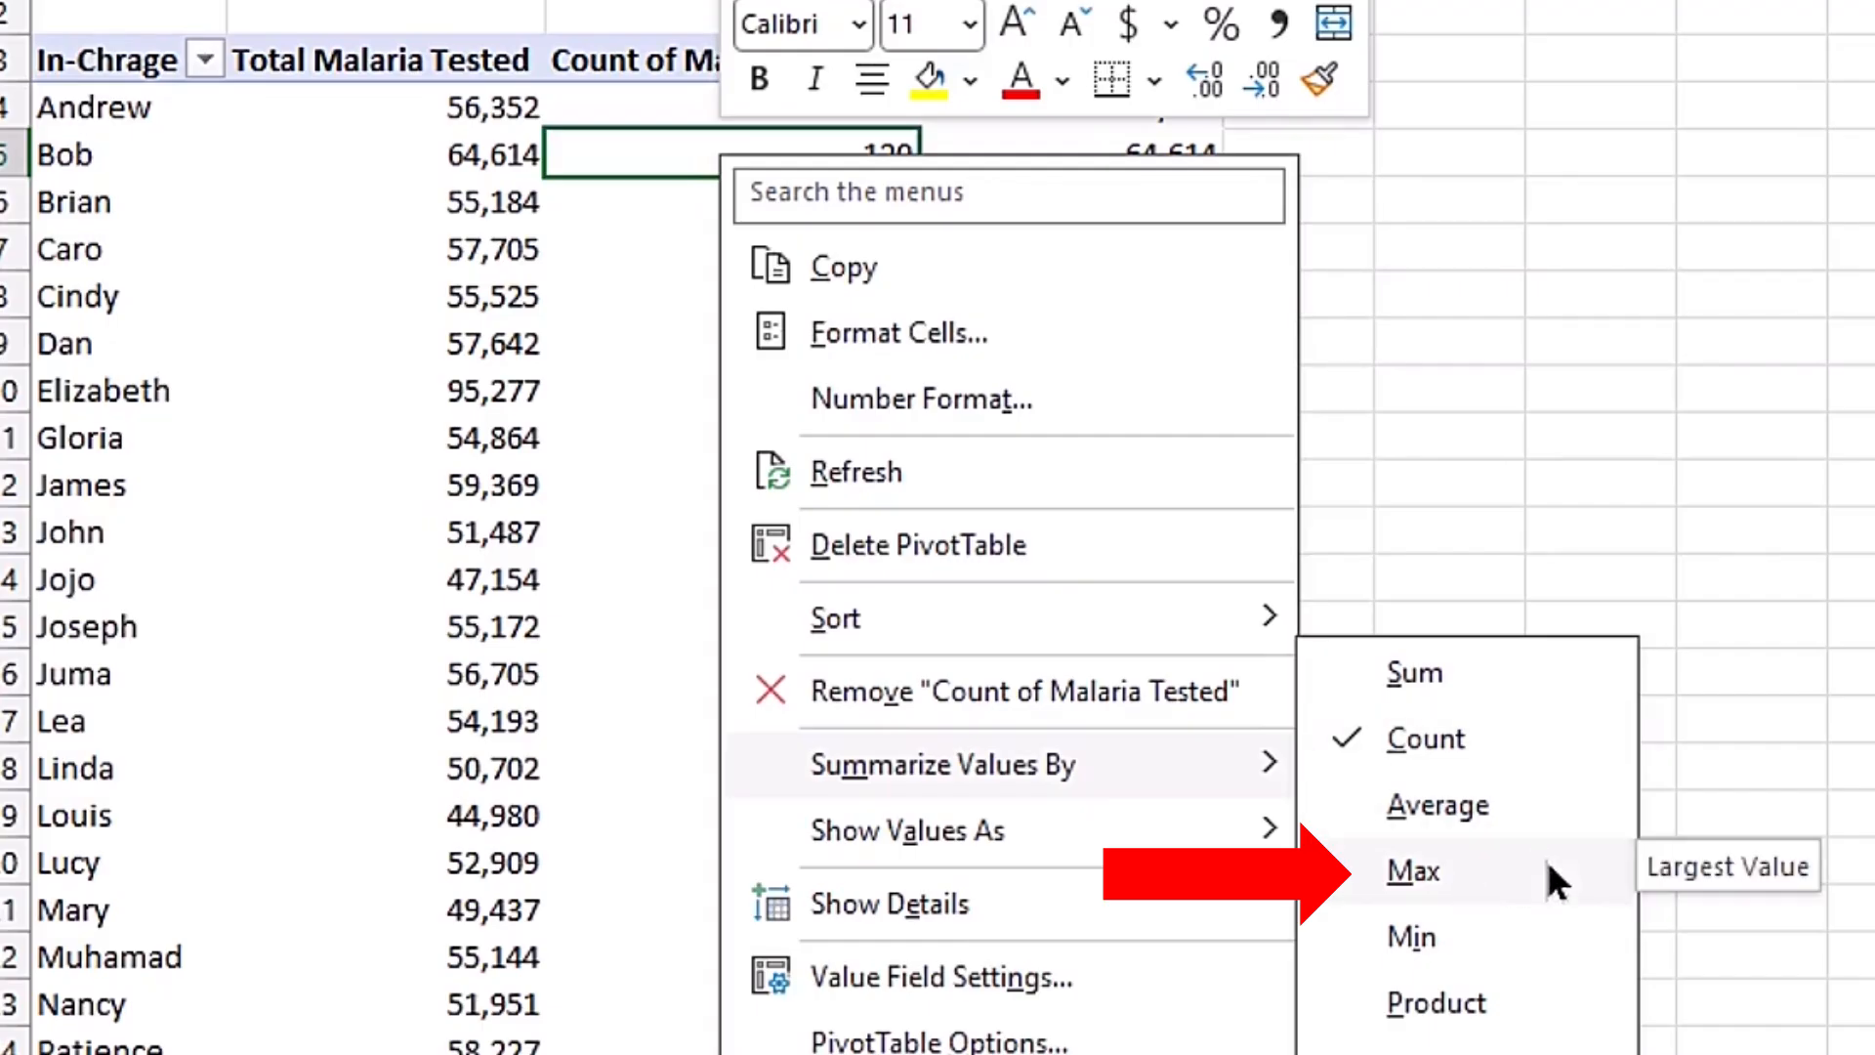
pyautogui.click(1491, 862)
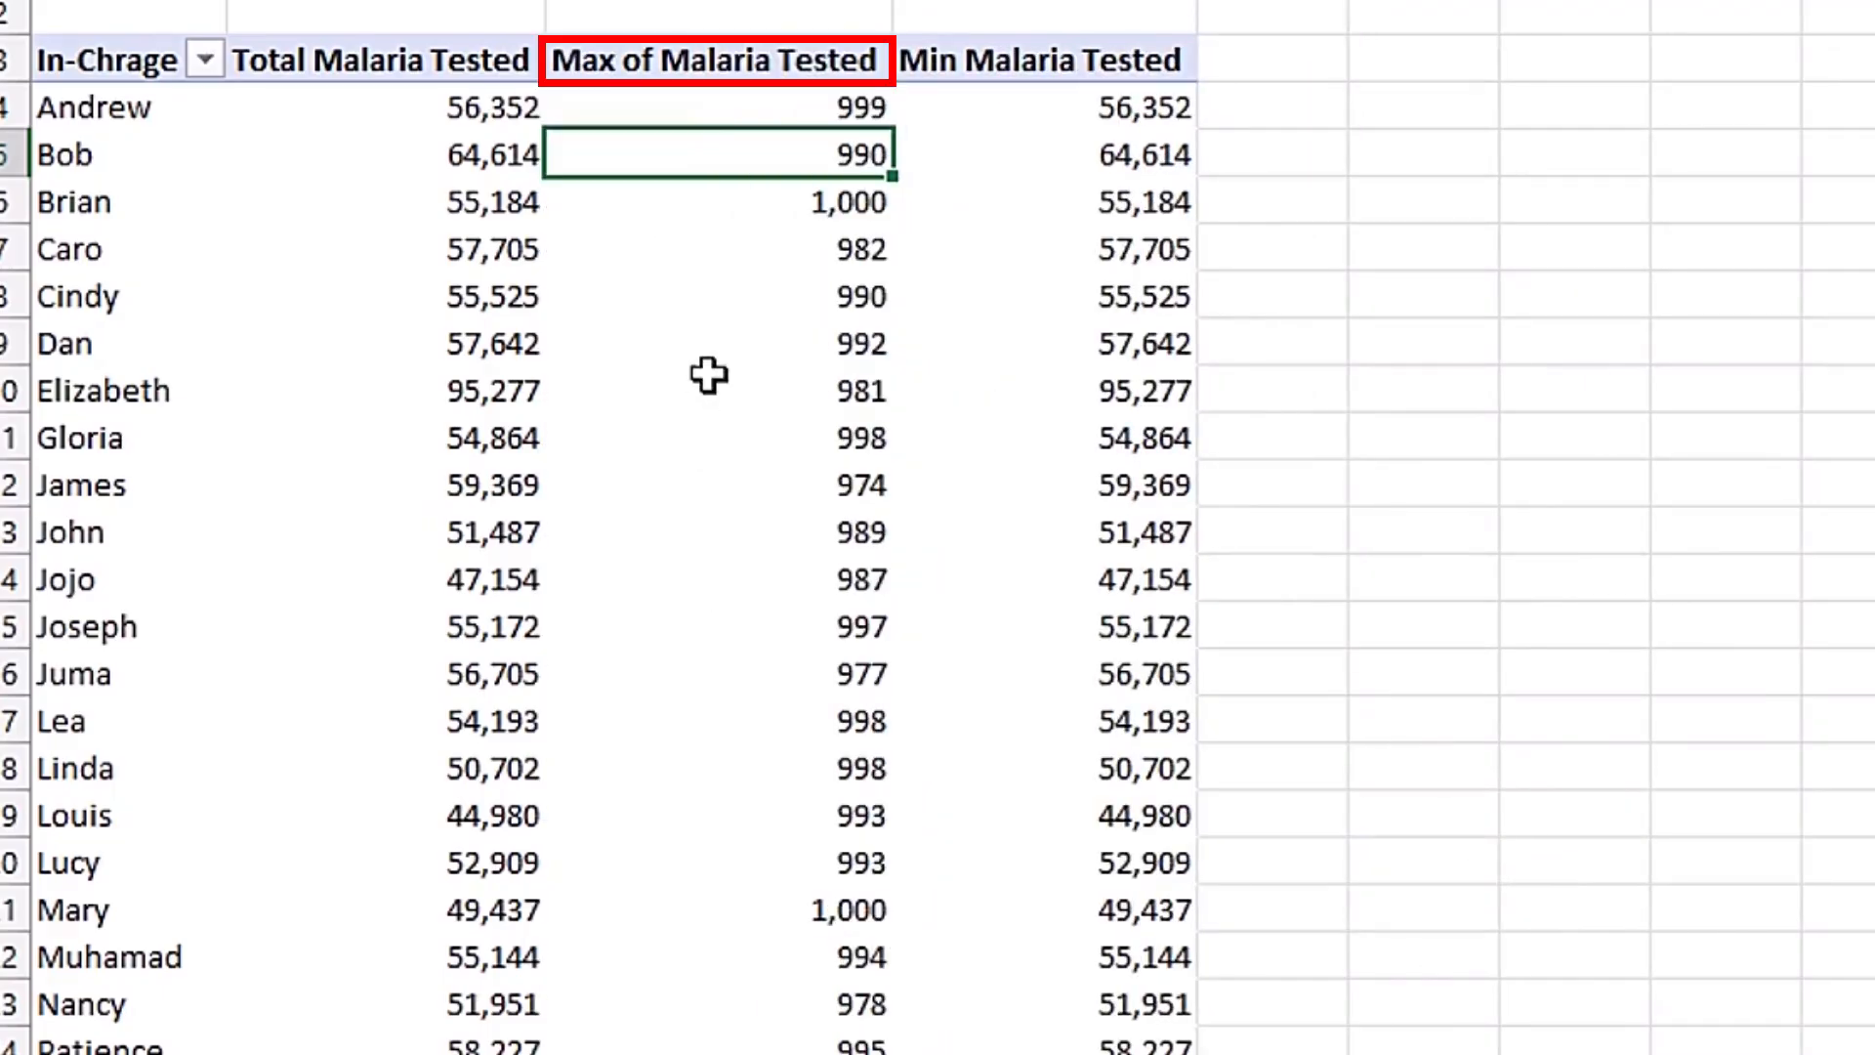
# Change the summary calculation of the Min Malaria Tested field in column D to Min.
pyautogui.moveTo(708, 374)
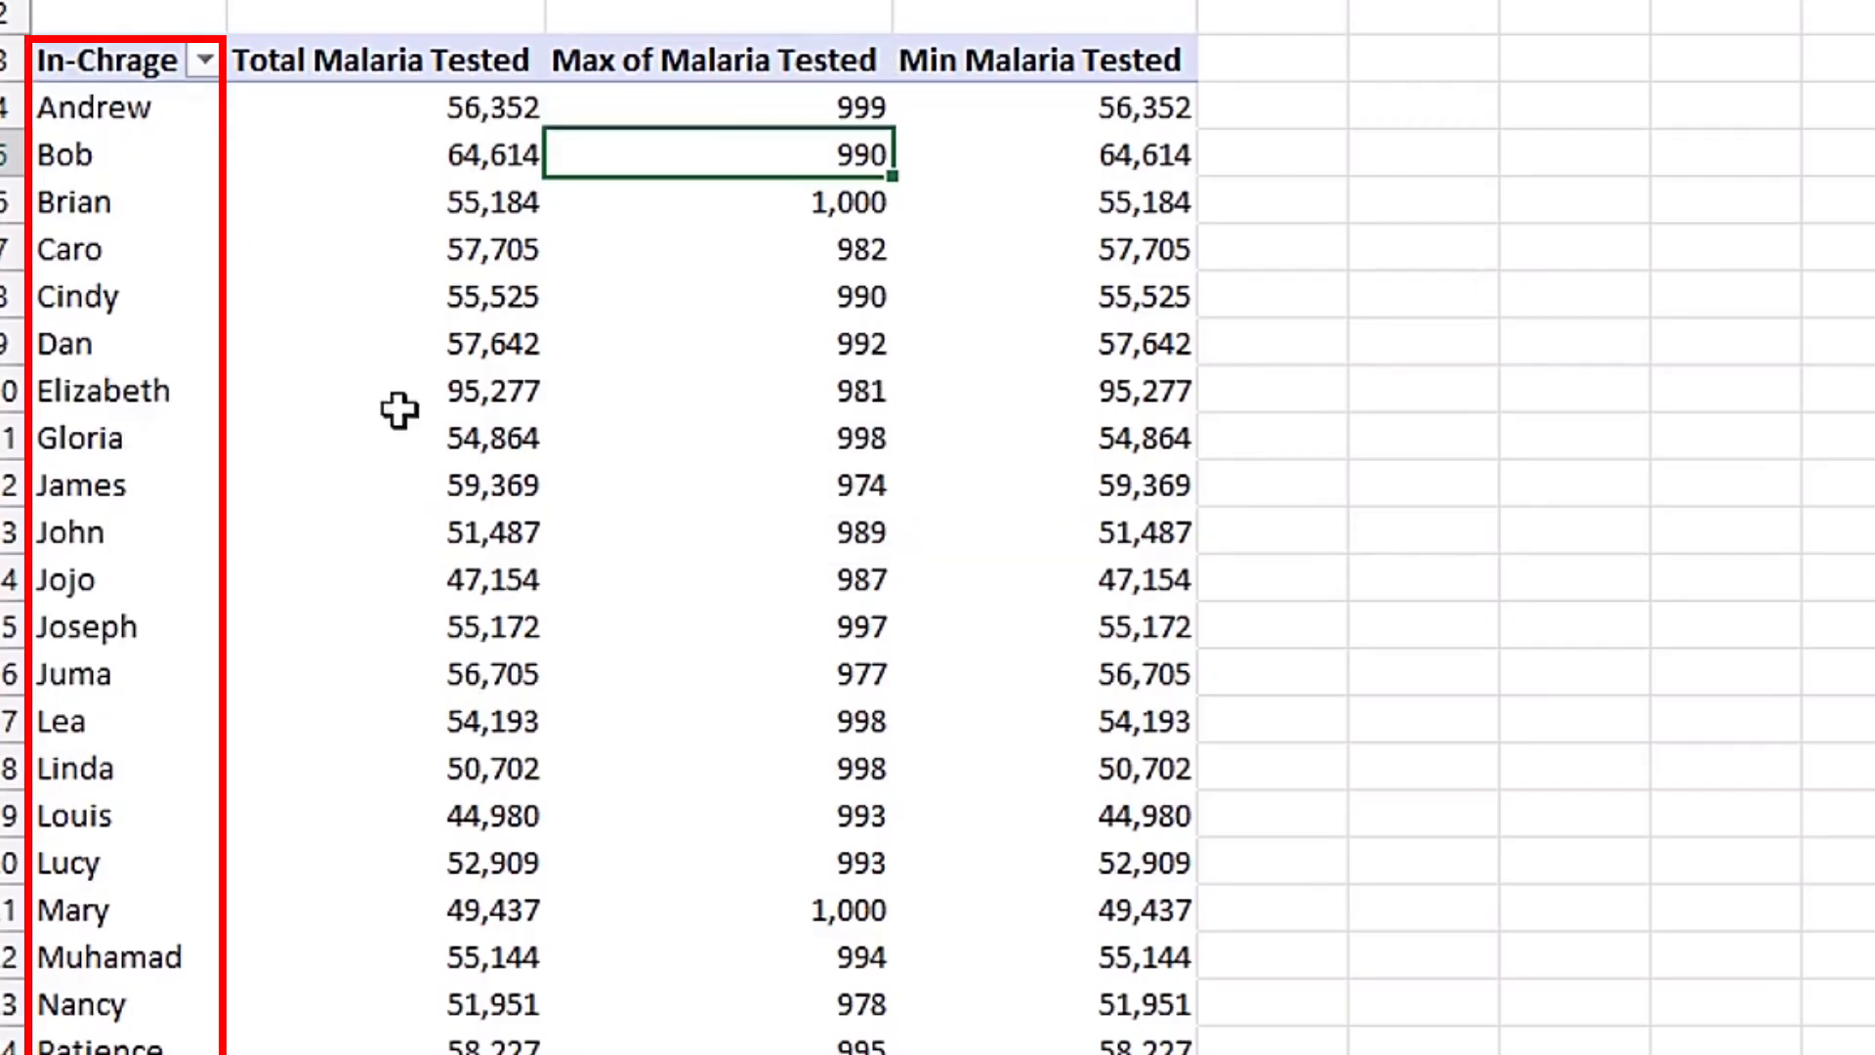
pyautogui.moveTo(739, 245)
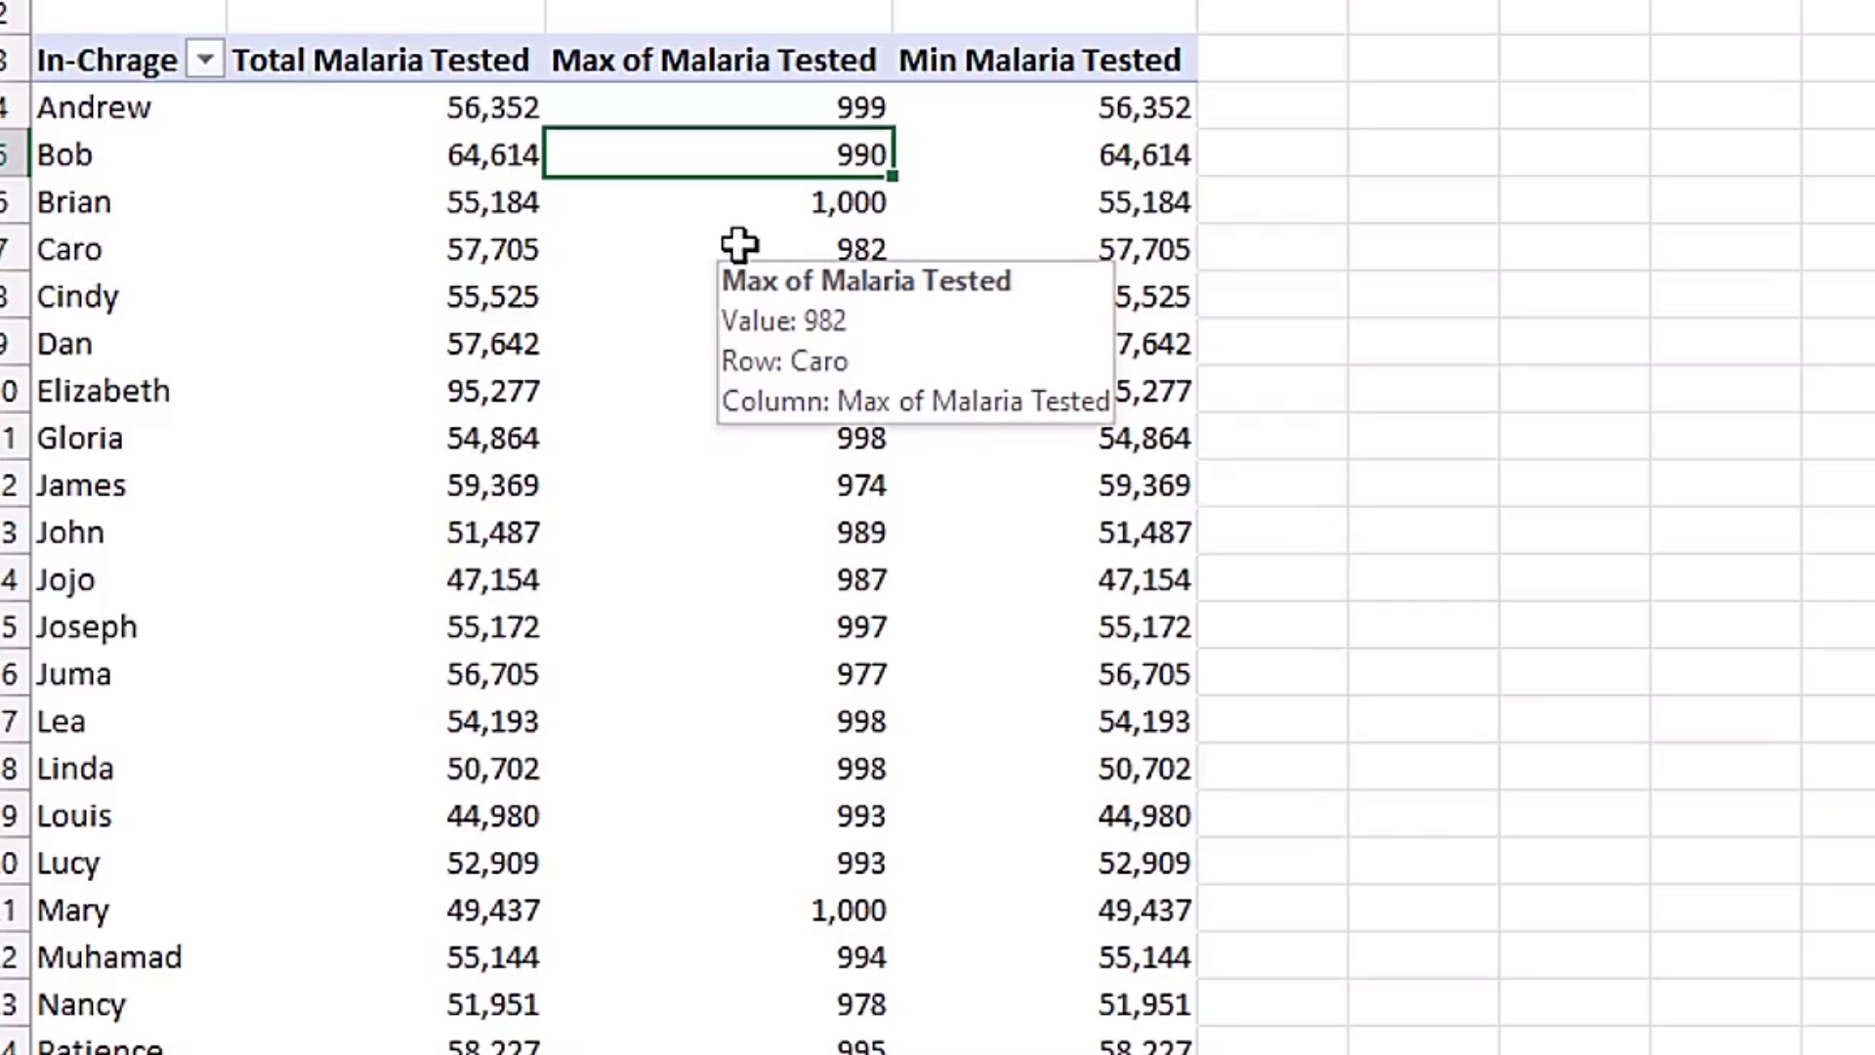
pyautogui.moveTo(1013, 164)
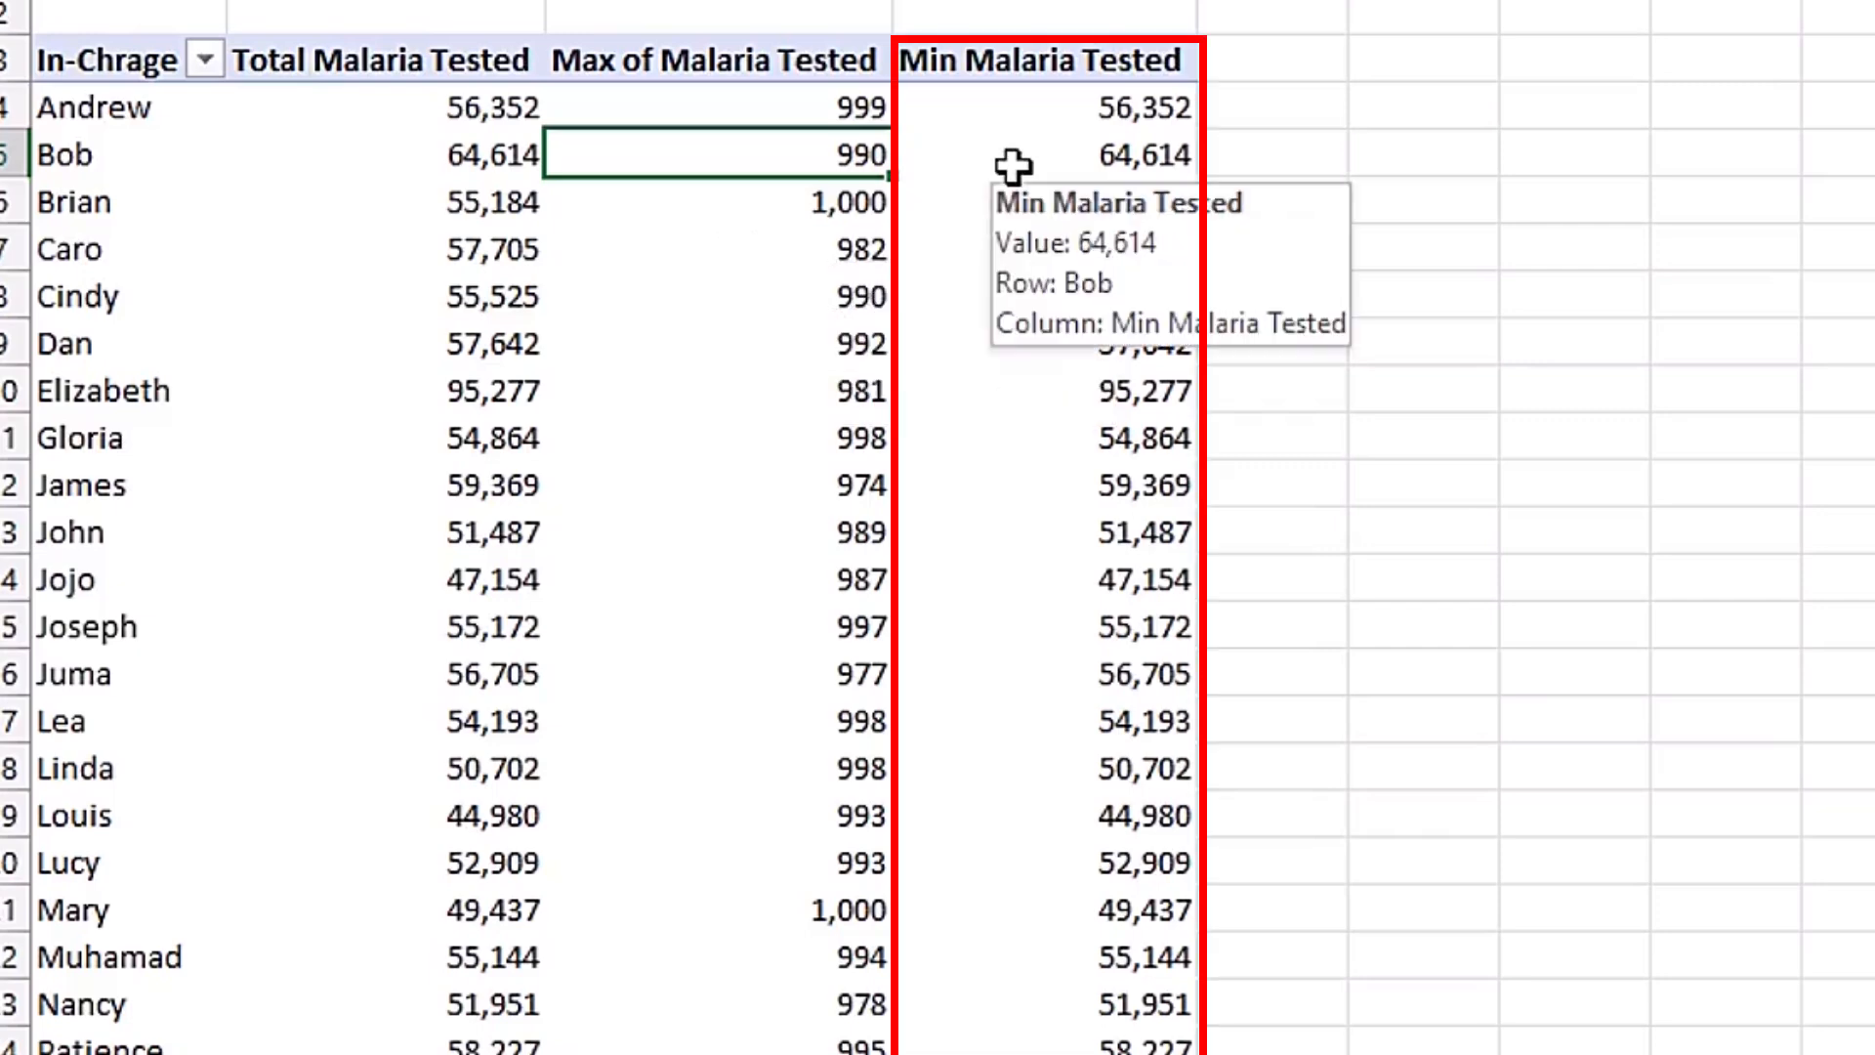
pyautogui.click(1036, 158)
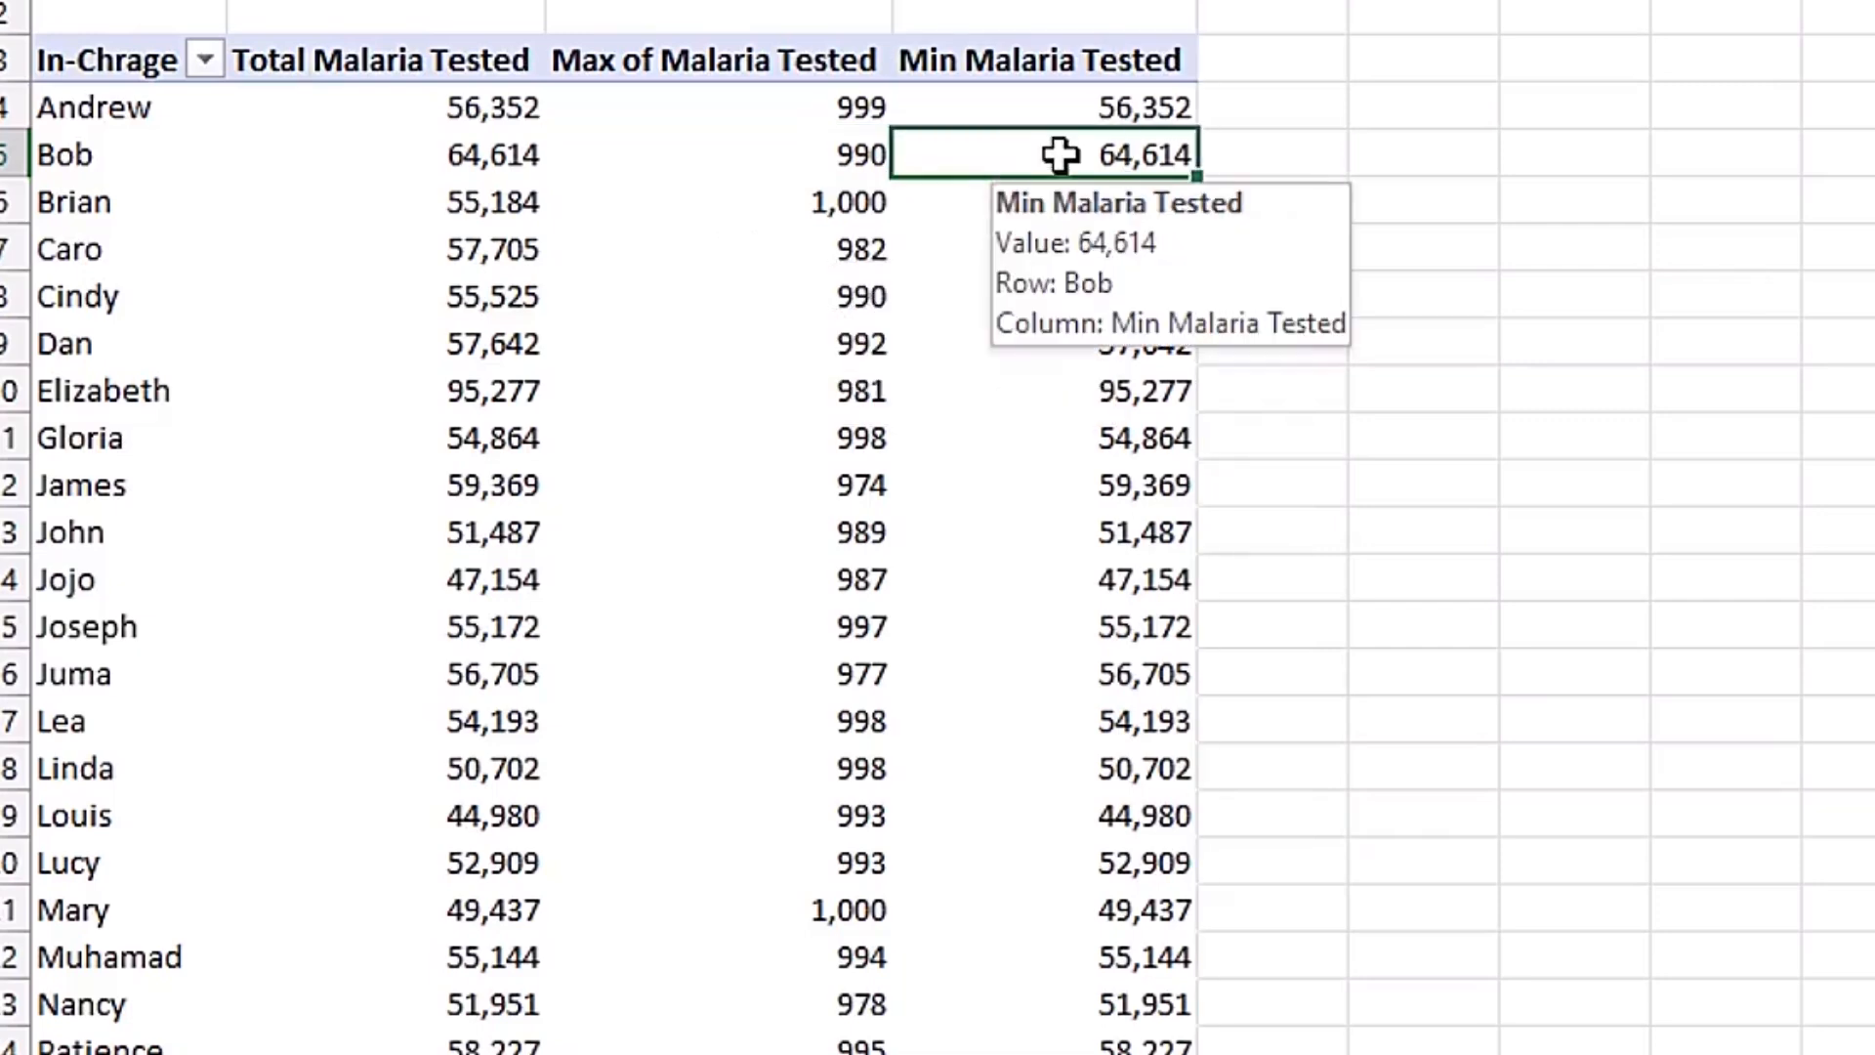
pyautogui.rightClick(991, 154)
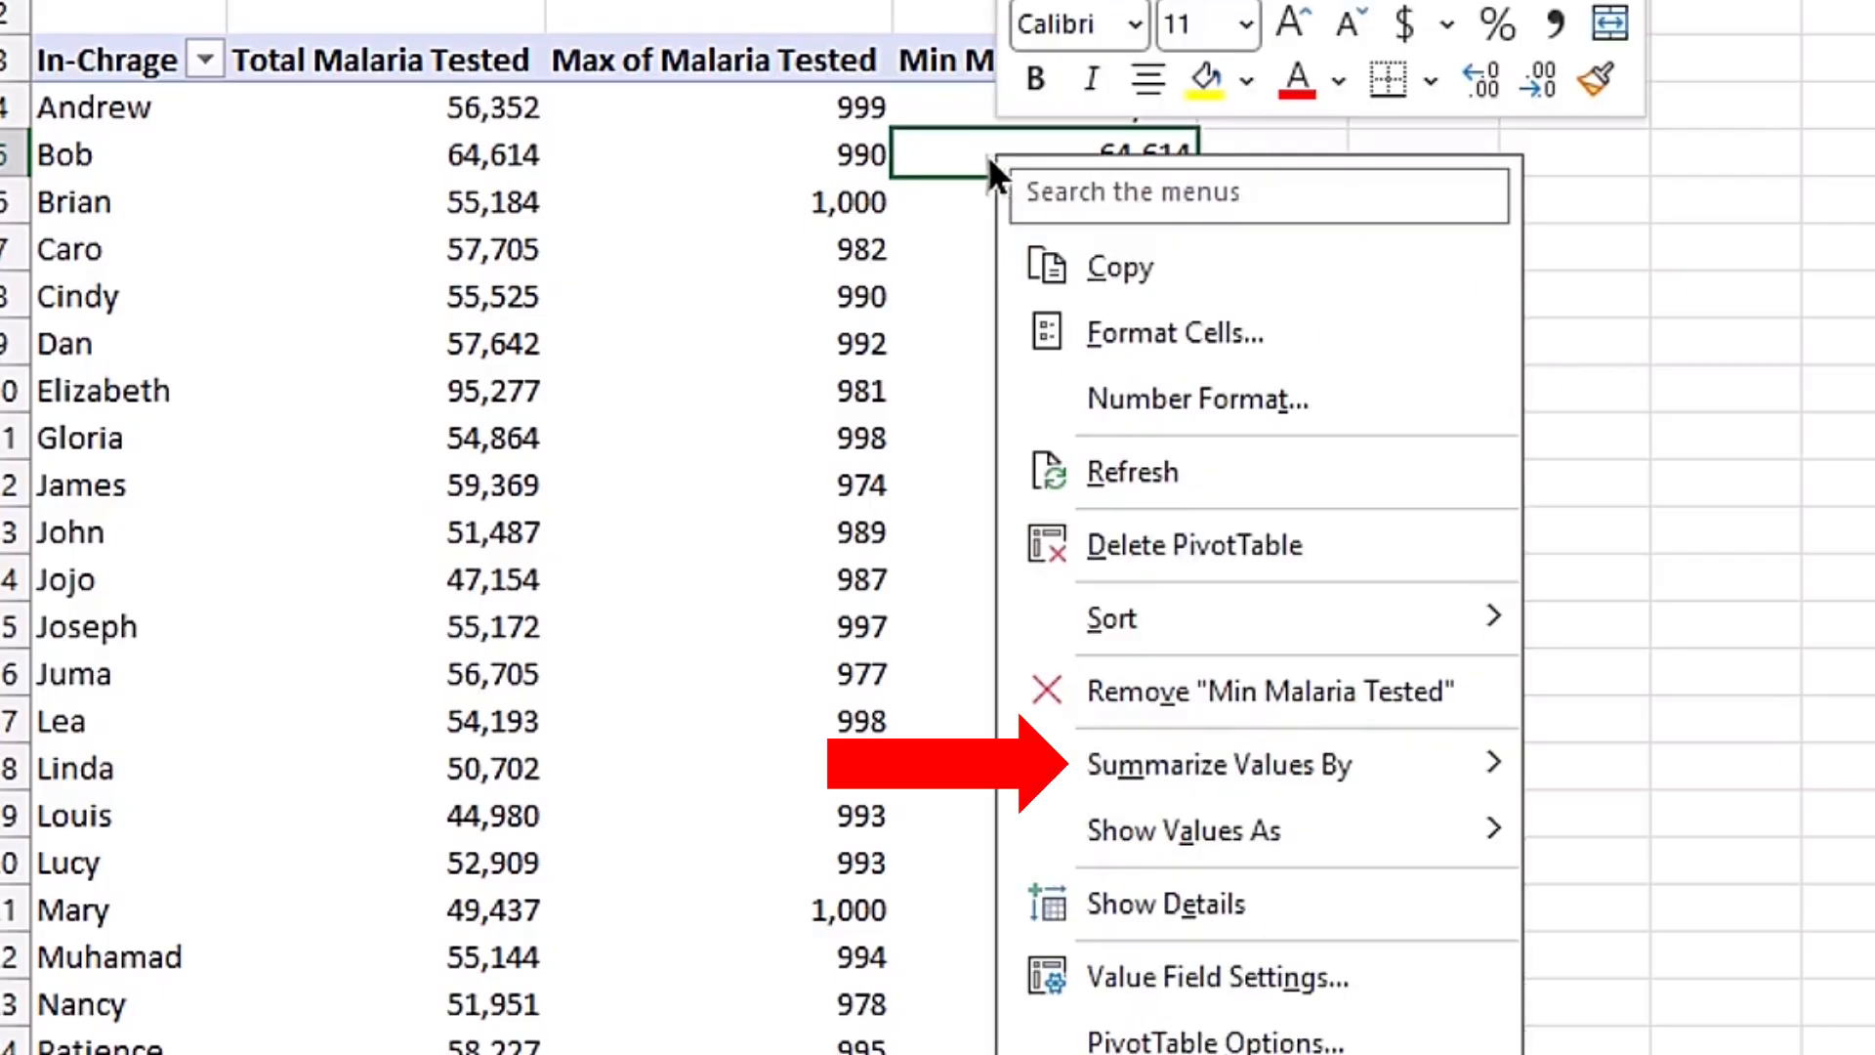
pyautogui.moveTo(1207, 754)
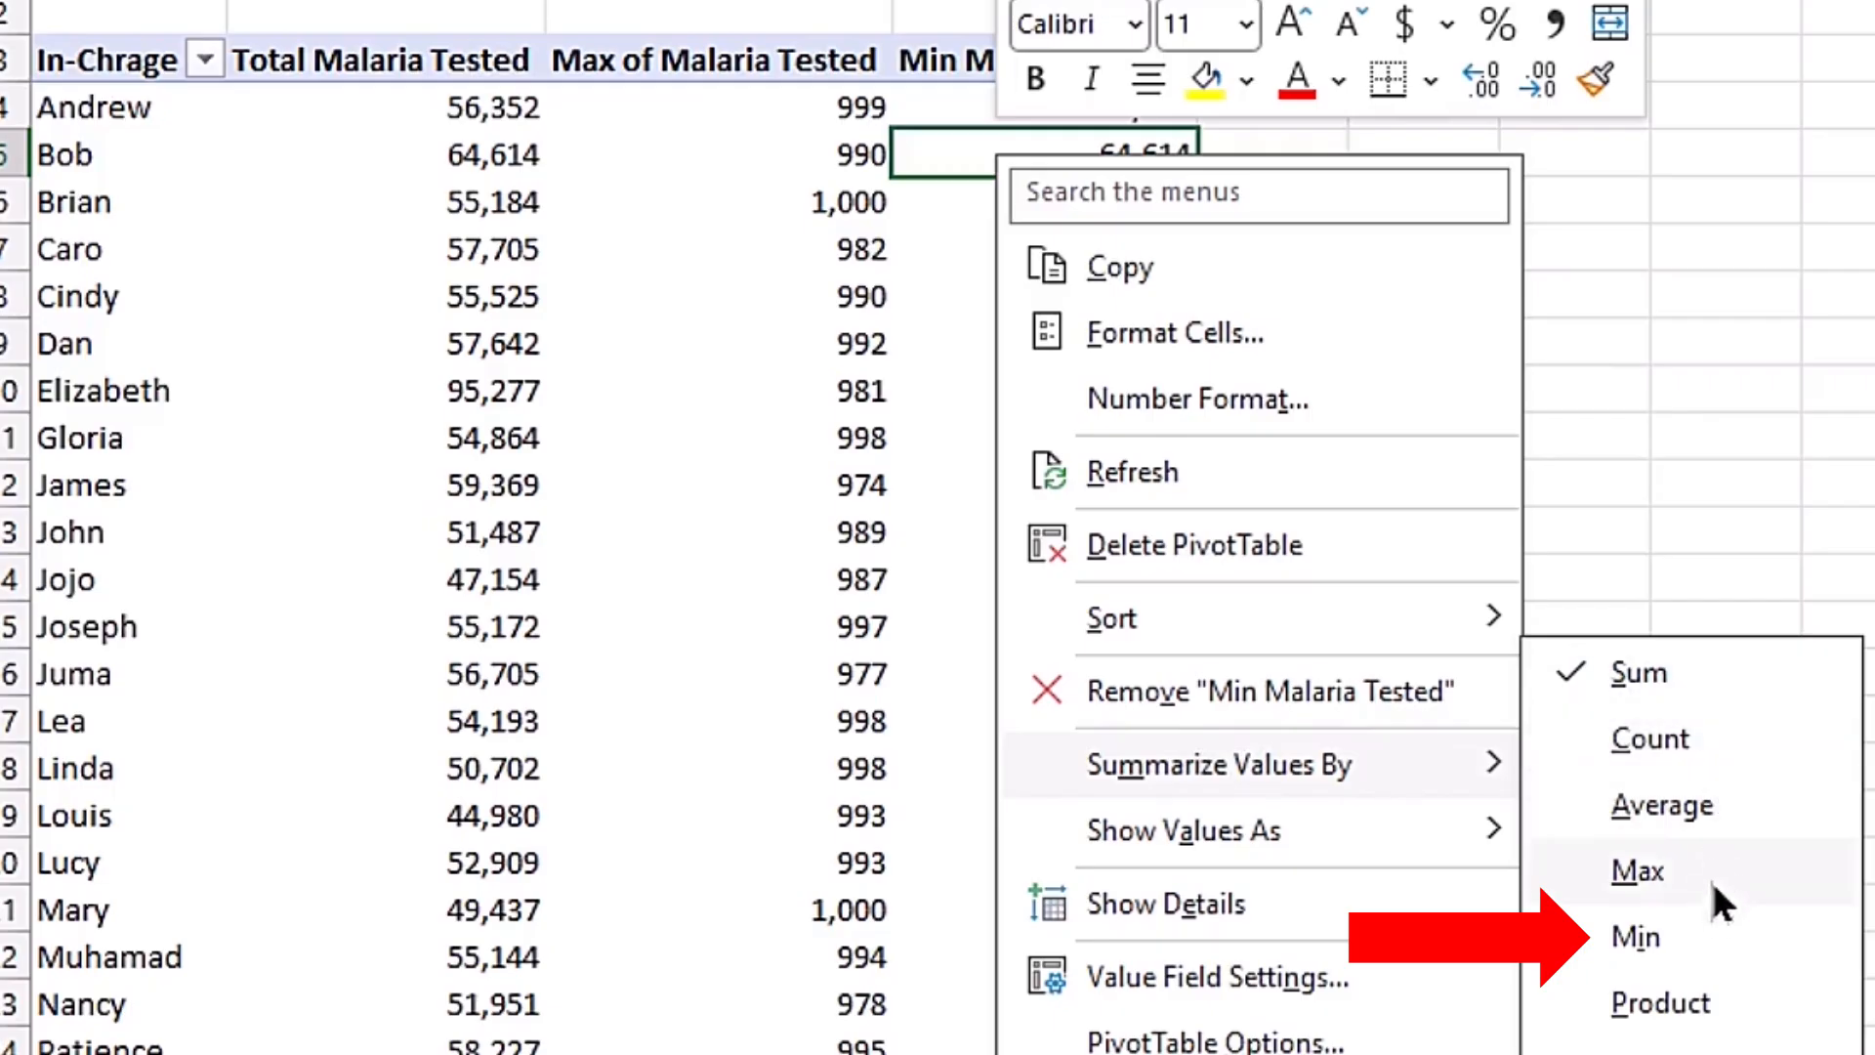
pyautogui.click(1685, 930)
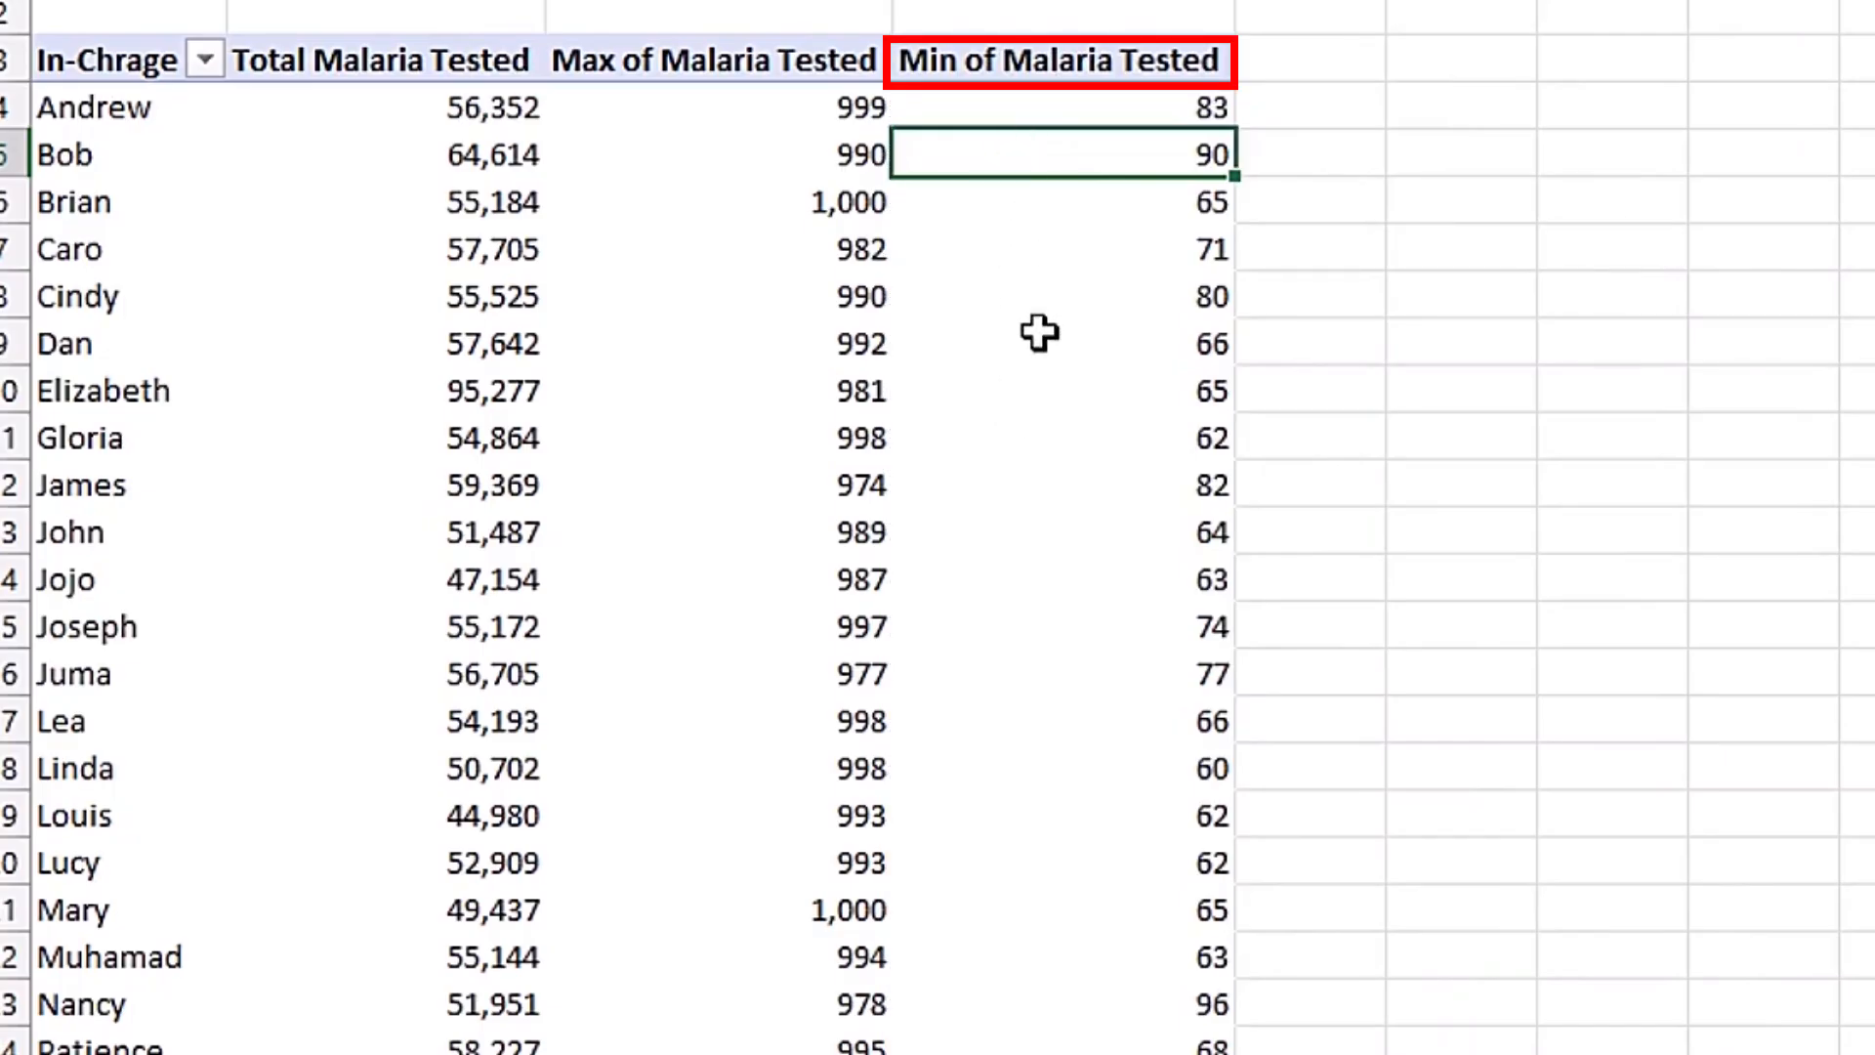
# Examine the calculation types offered under More Options for summarizing the Min of Malaria Tested field, and close the dialog without changes.
pyautogui.moveTo(1044, 319)
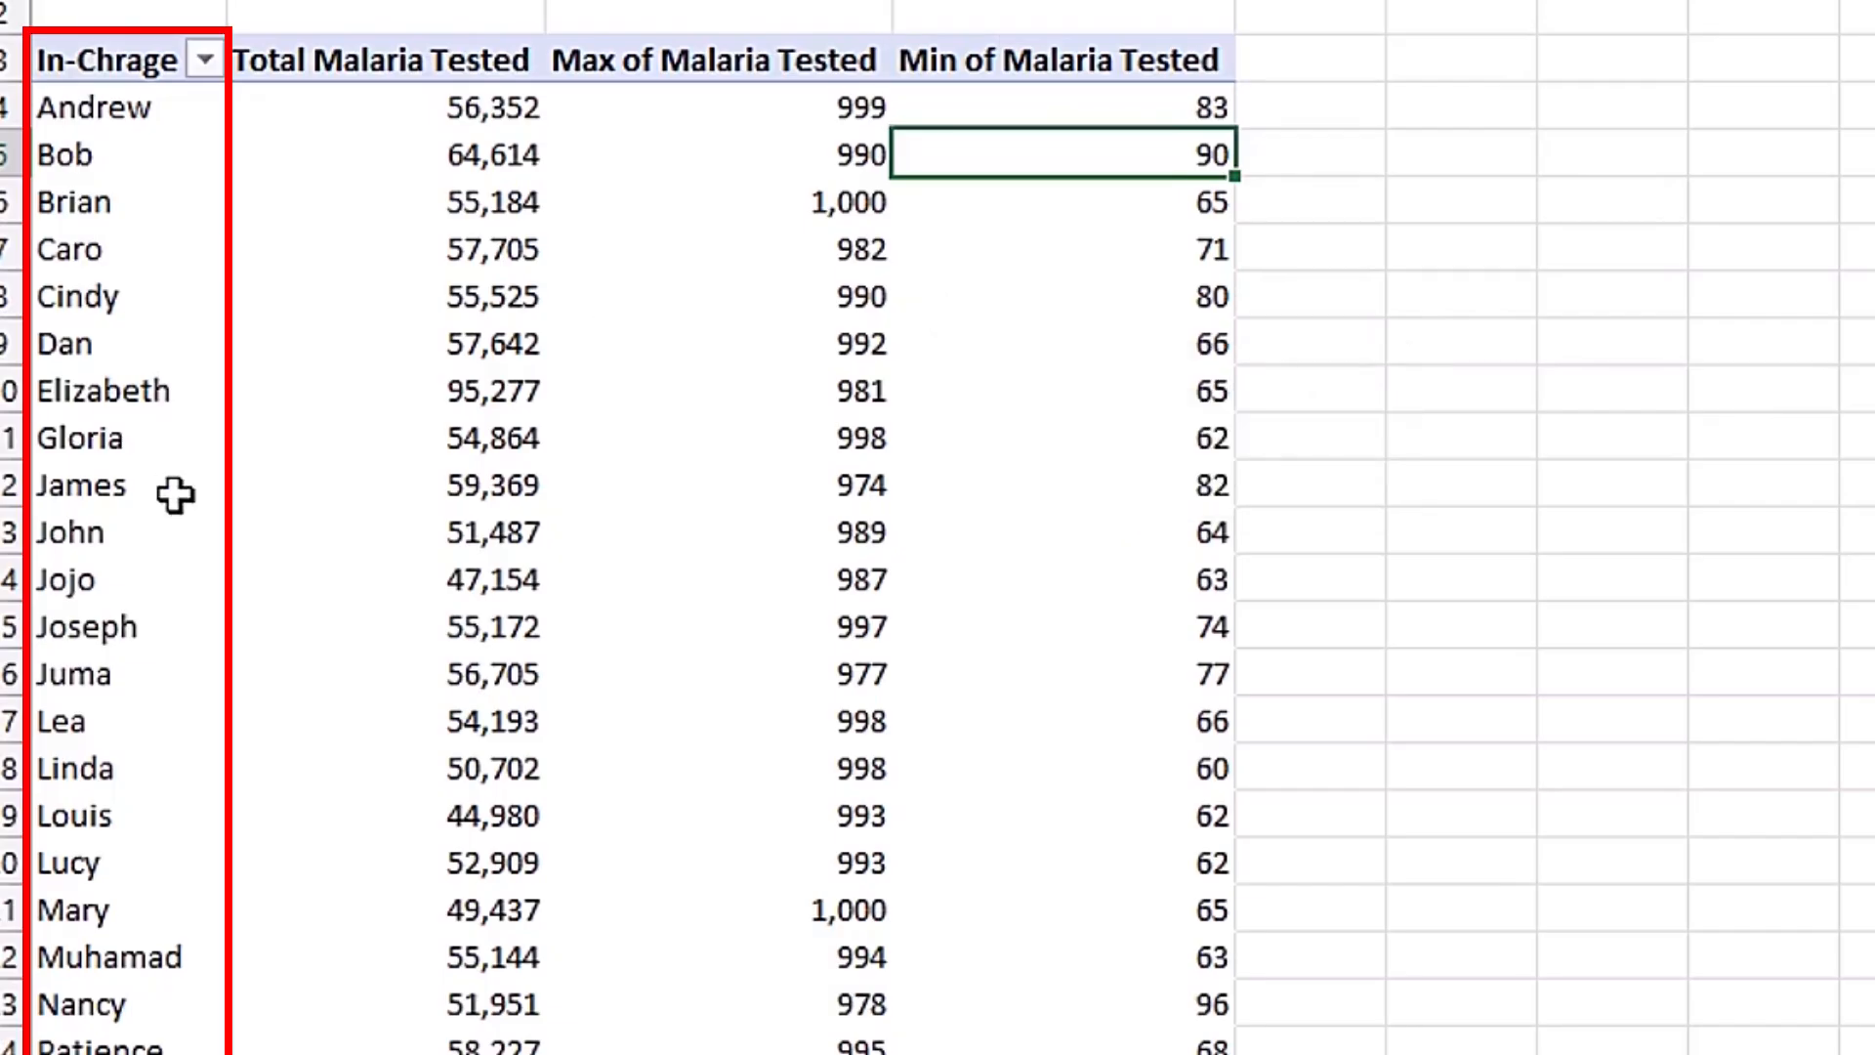
pyautogui.moveTo(961, 381)
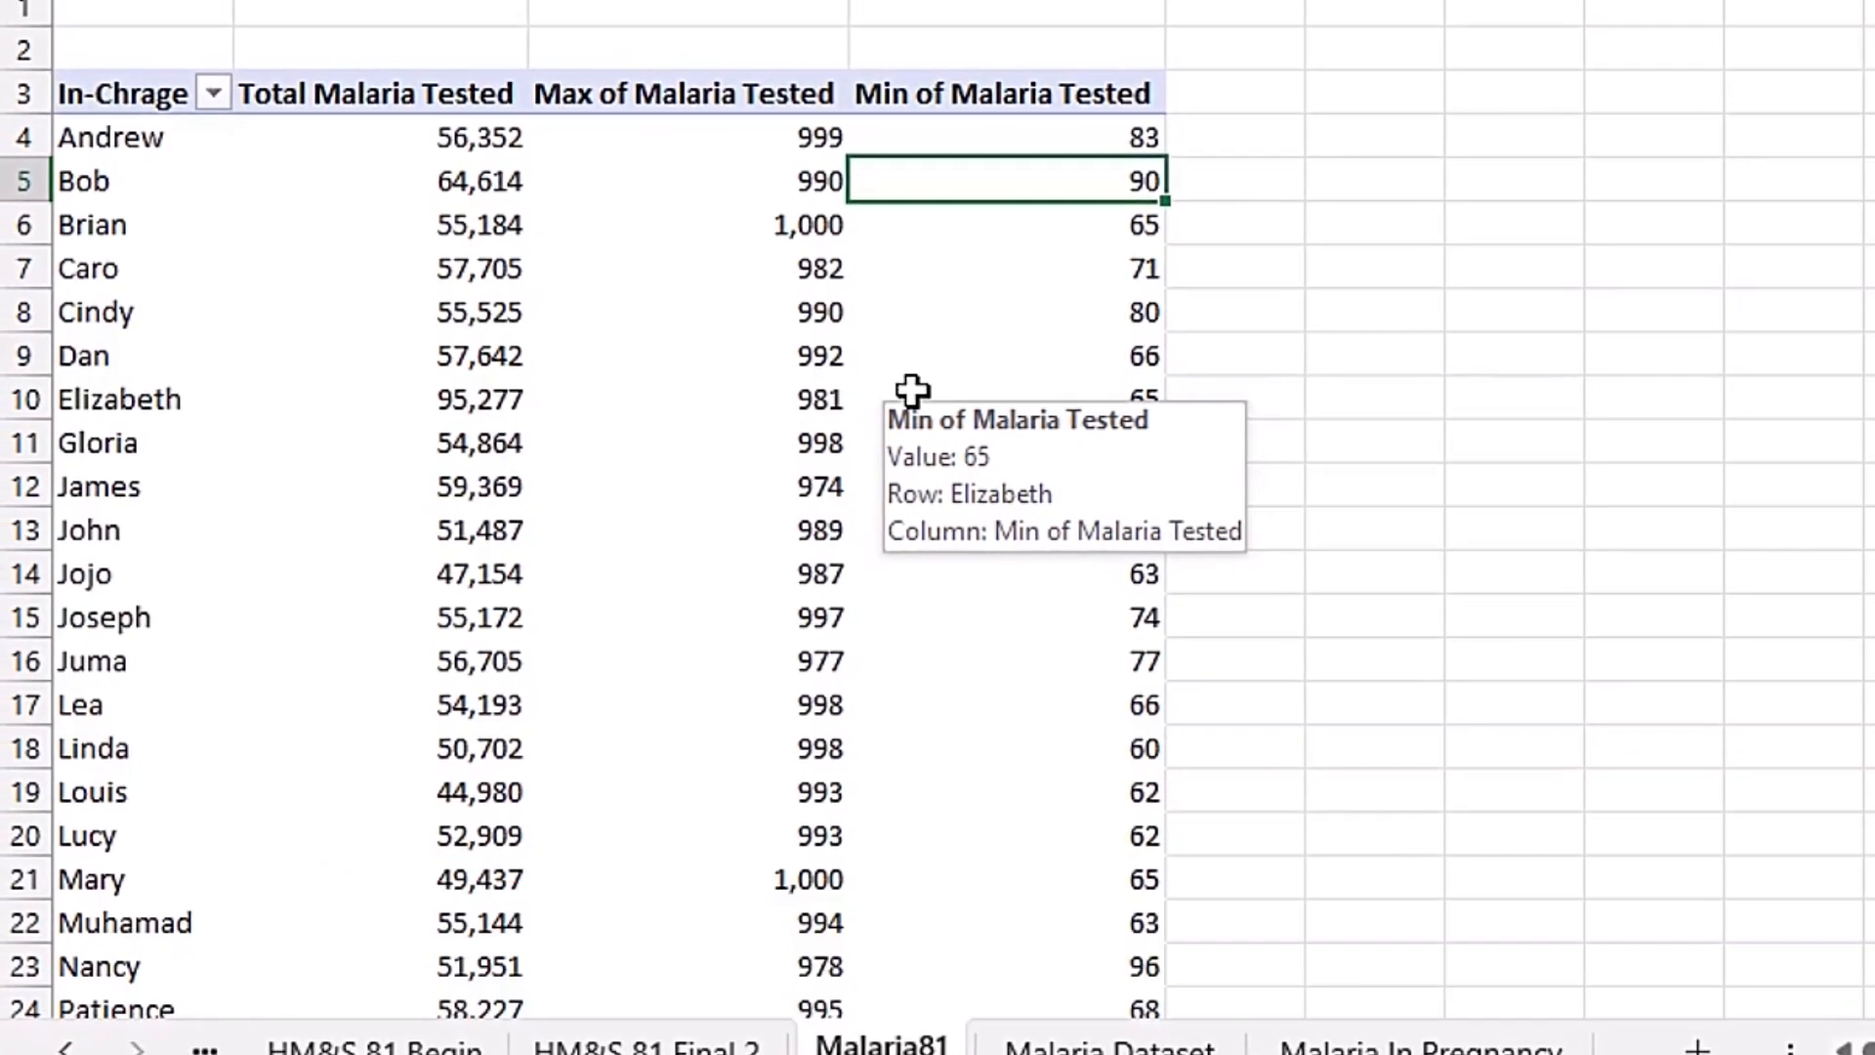
pyautogui.rightClick(999, 184)
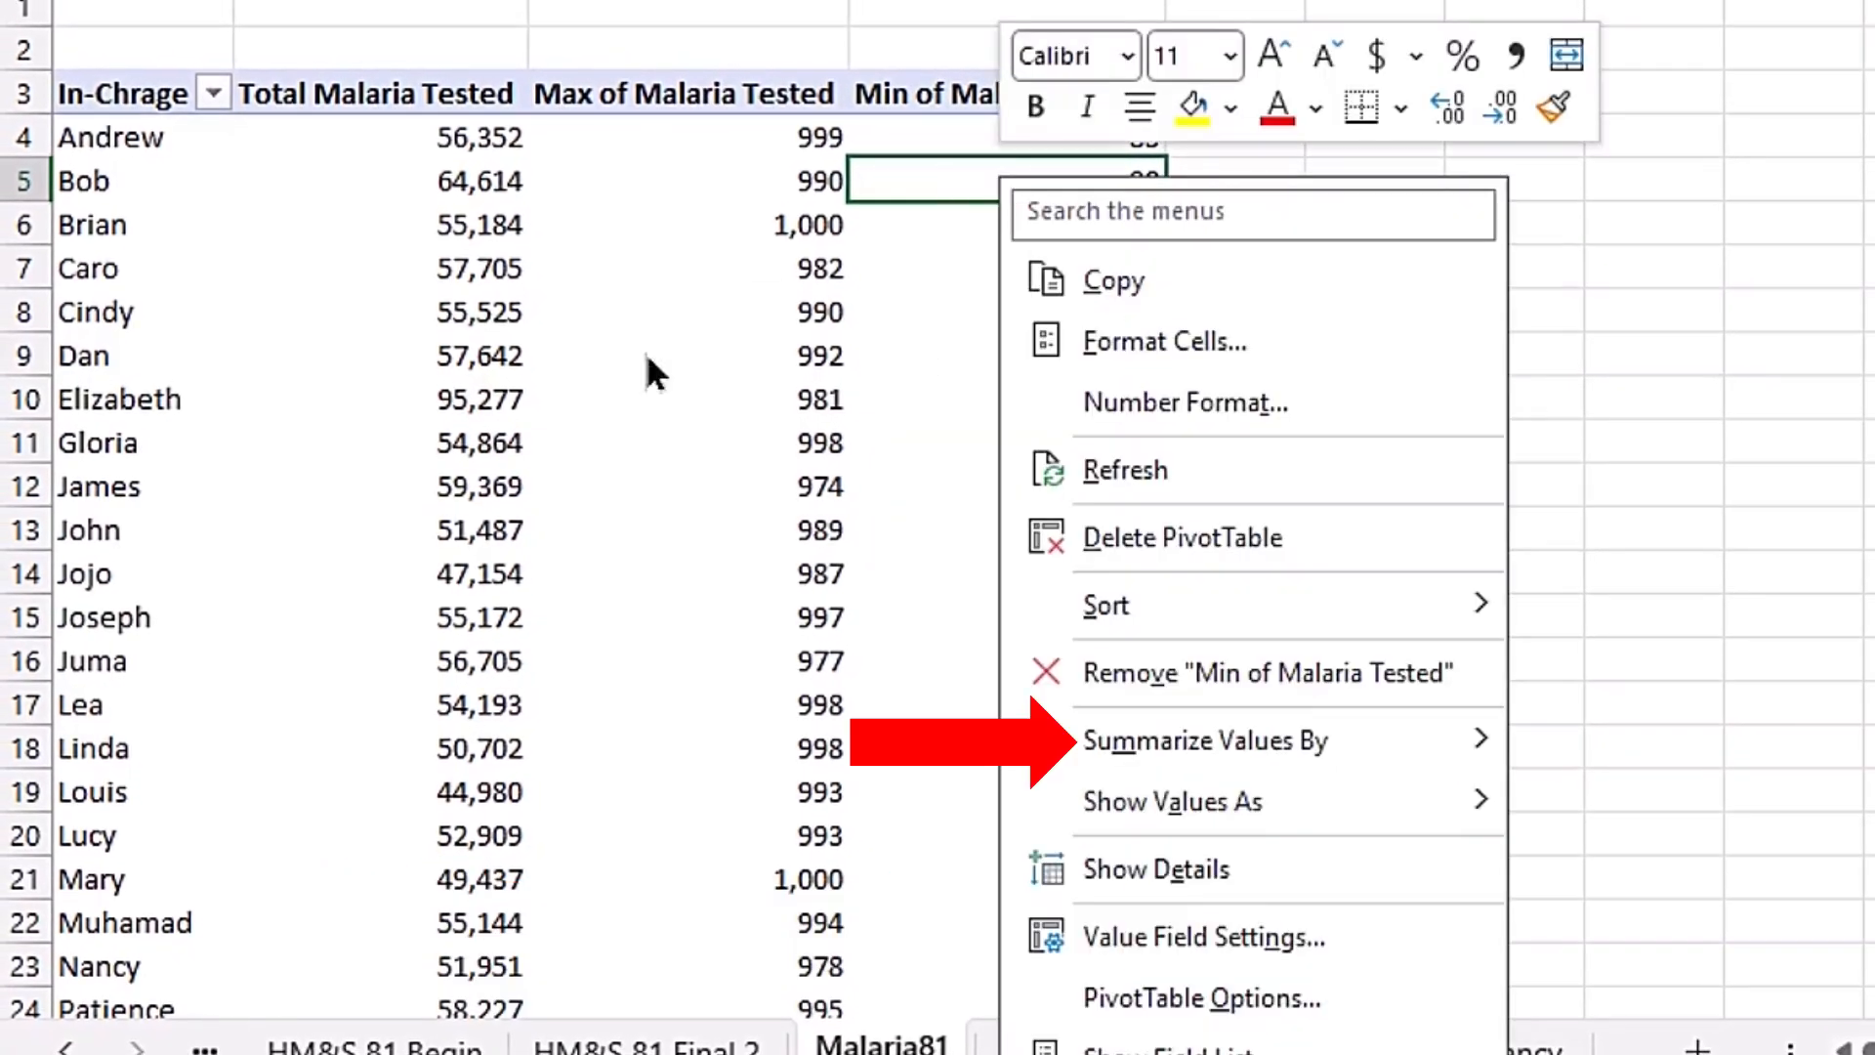
pyautogui.moveTo(1229, 734)
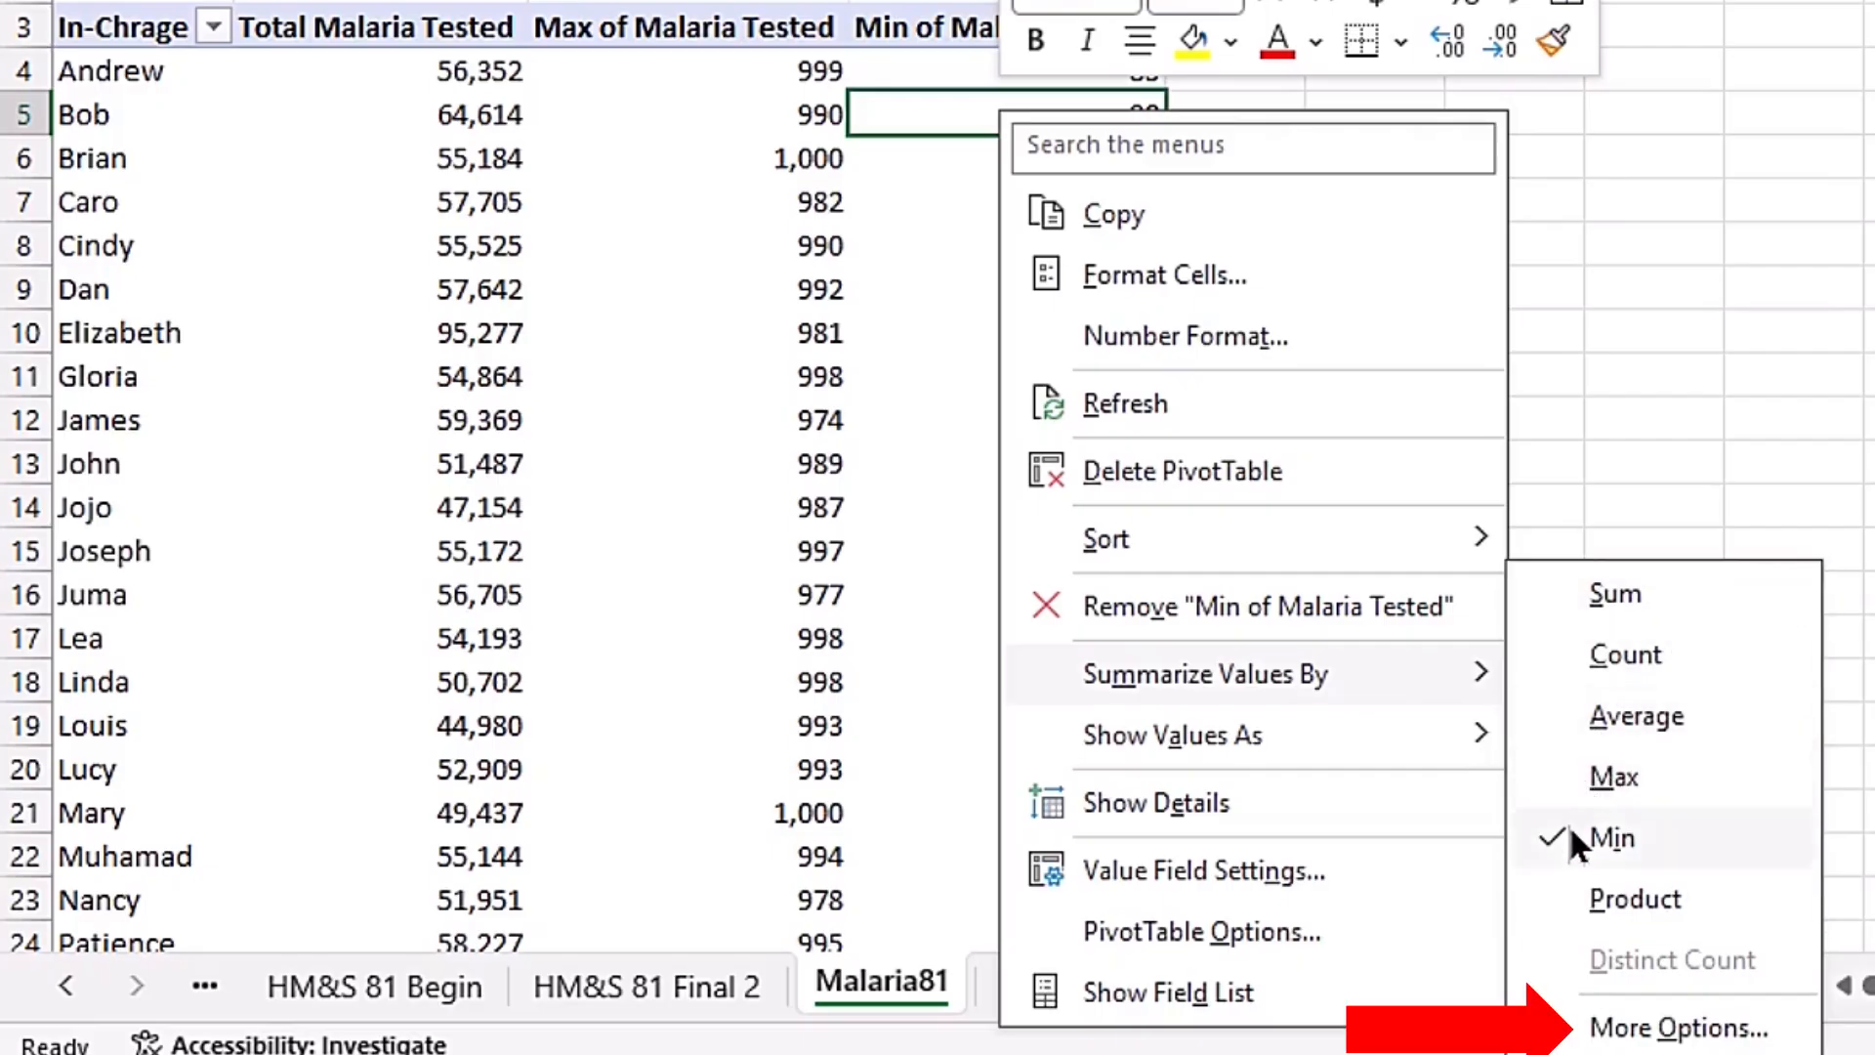
pyautogui.click(1731, 1006)
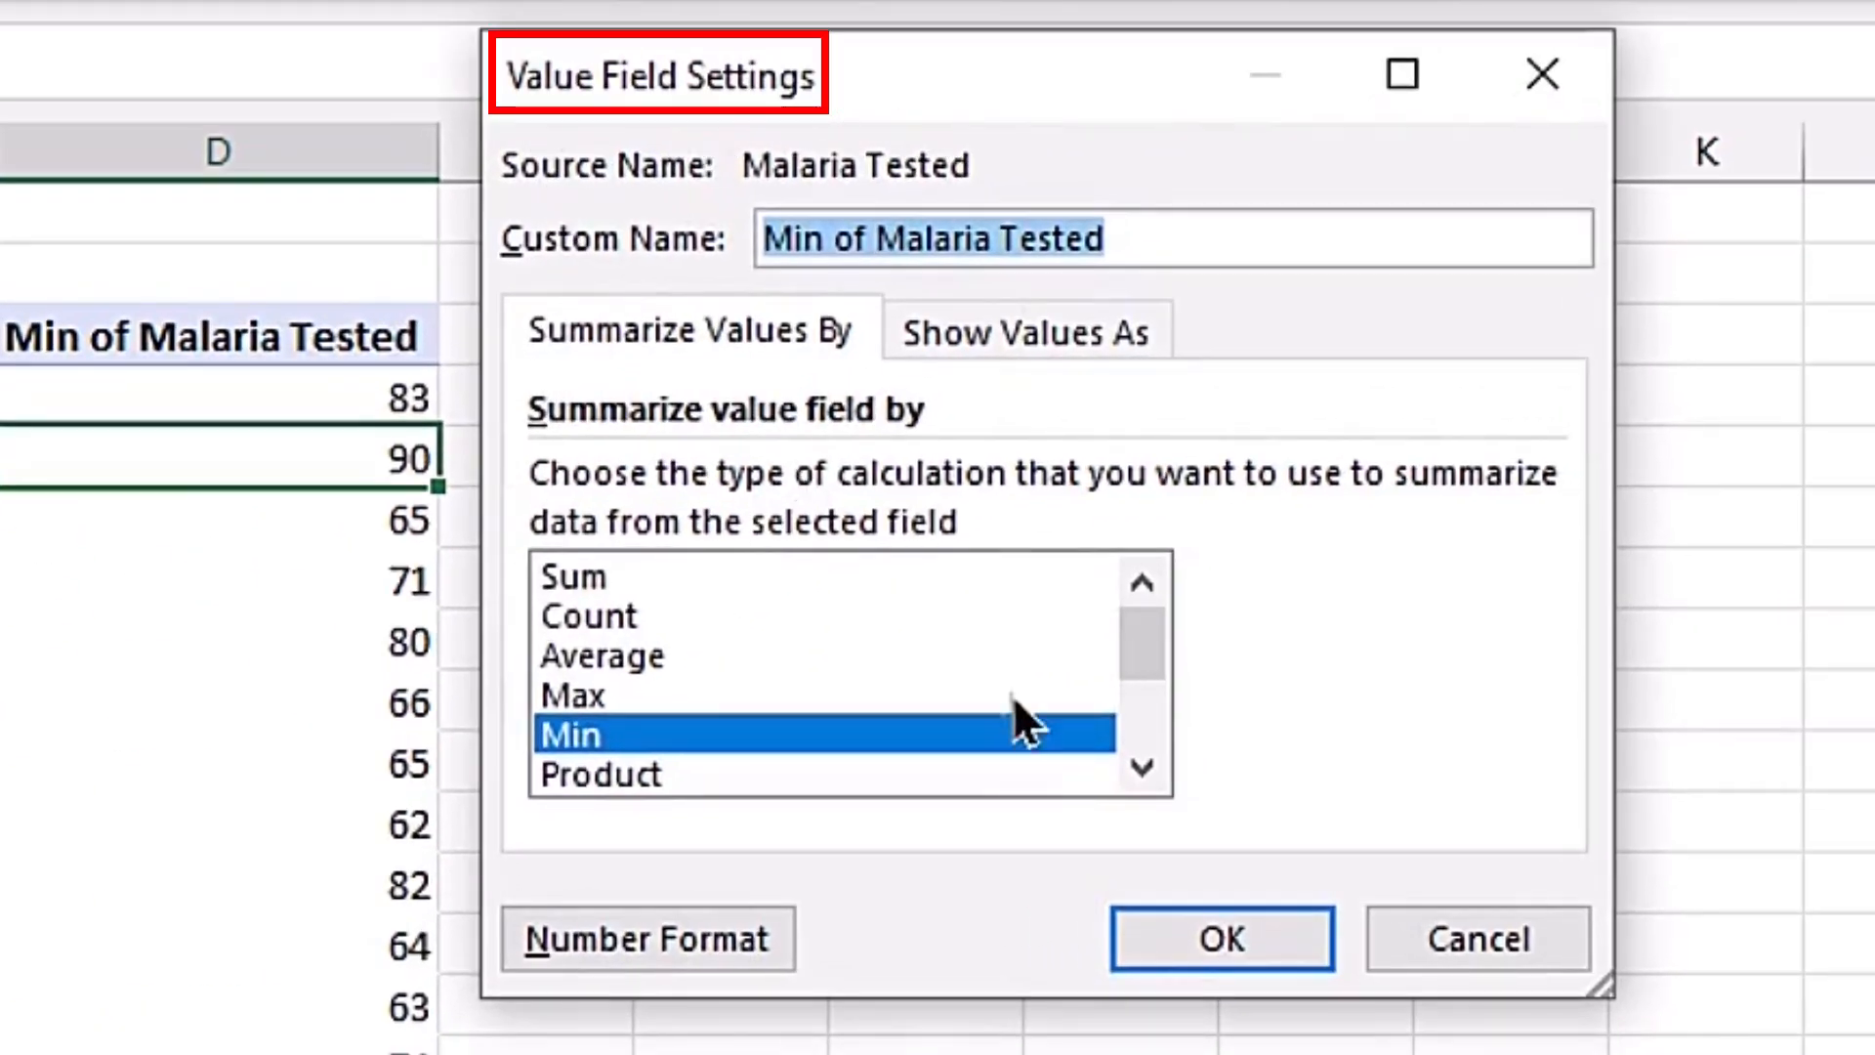
pyautogui.scroll(-2, 922, 625)
pyautogui.scroll(2, 922, 626)
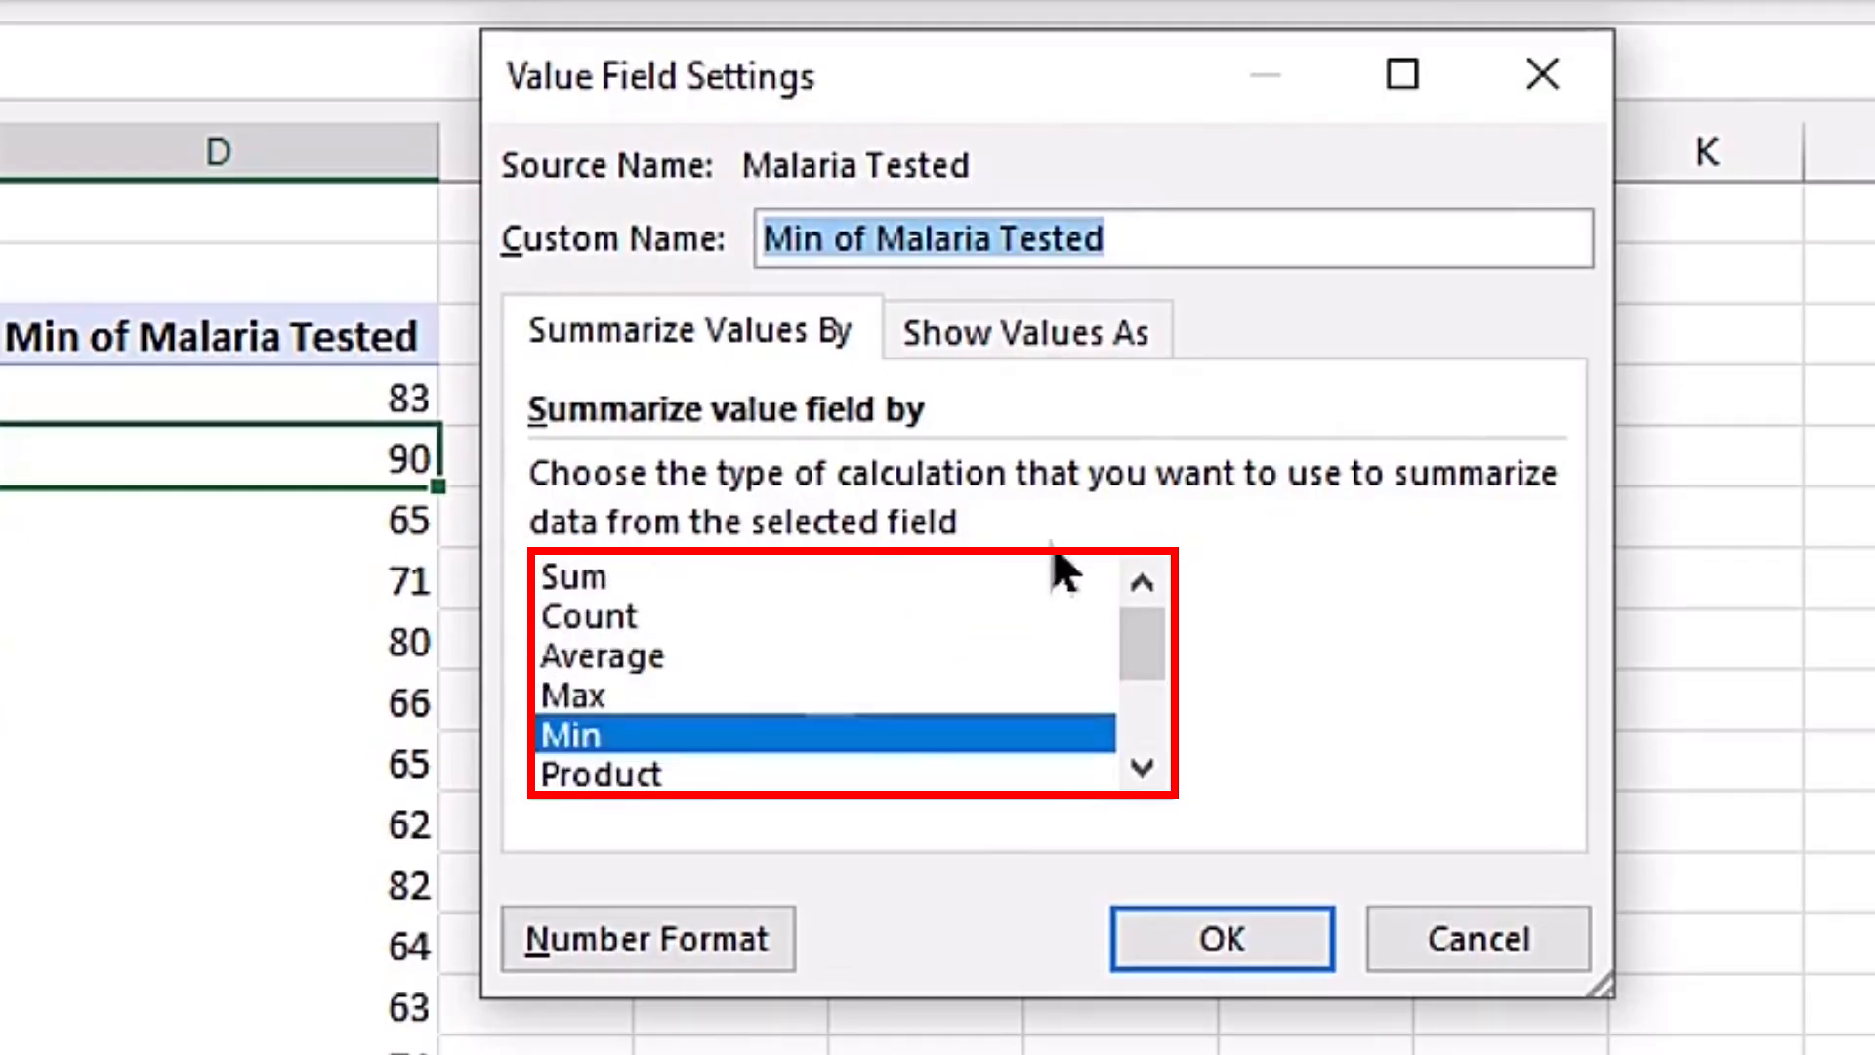
pyautogui.click(1539, 75)
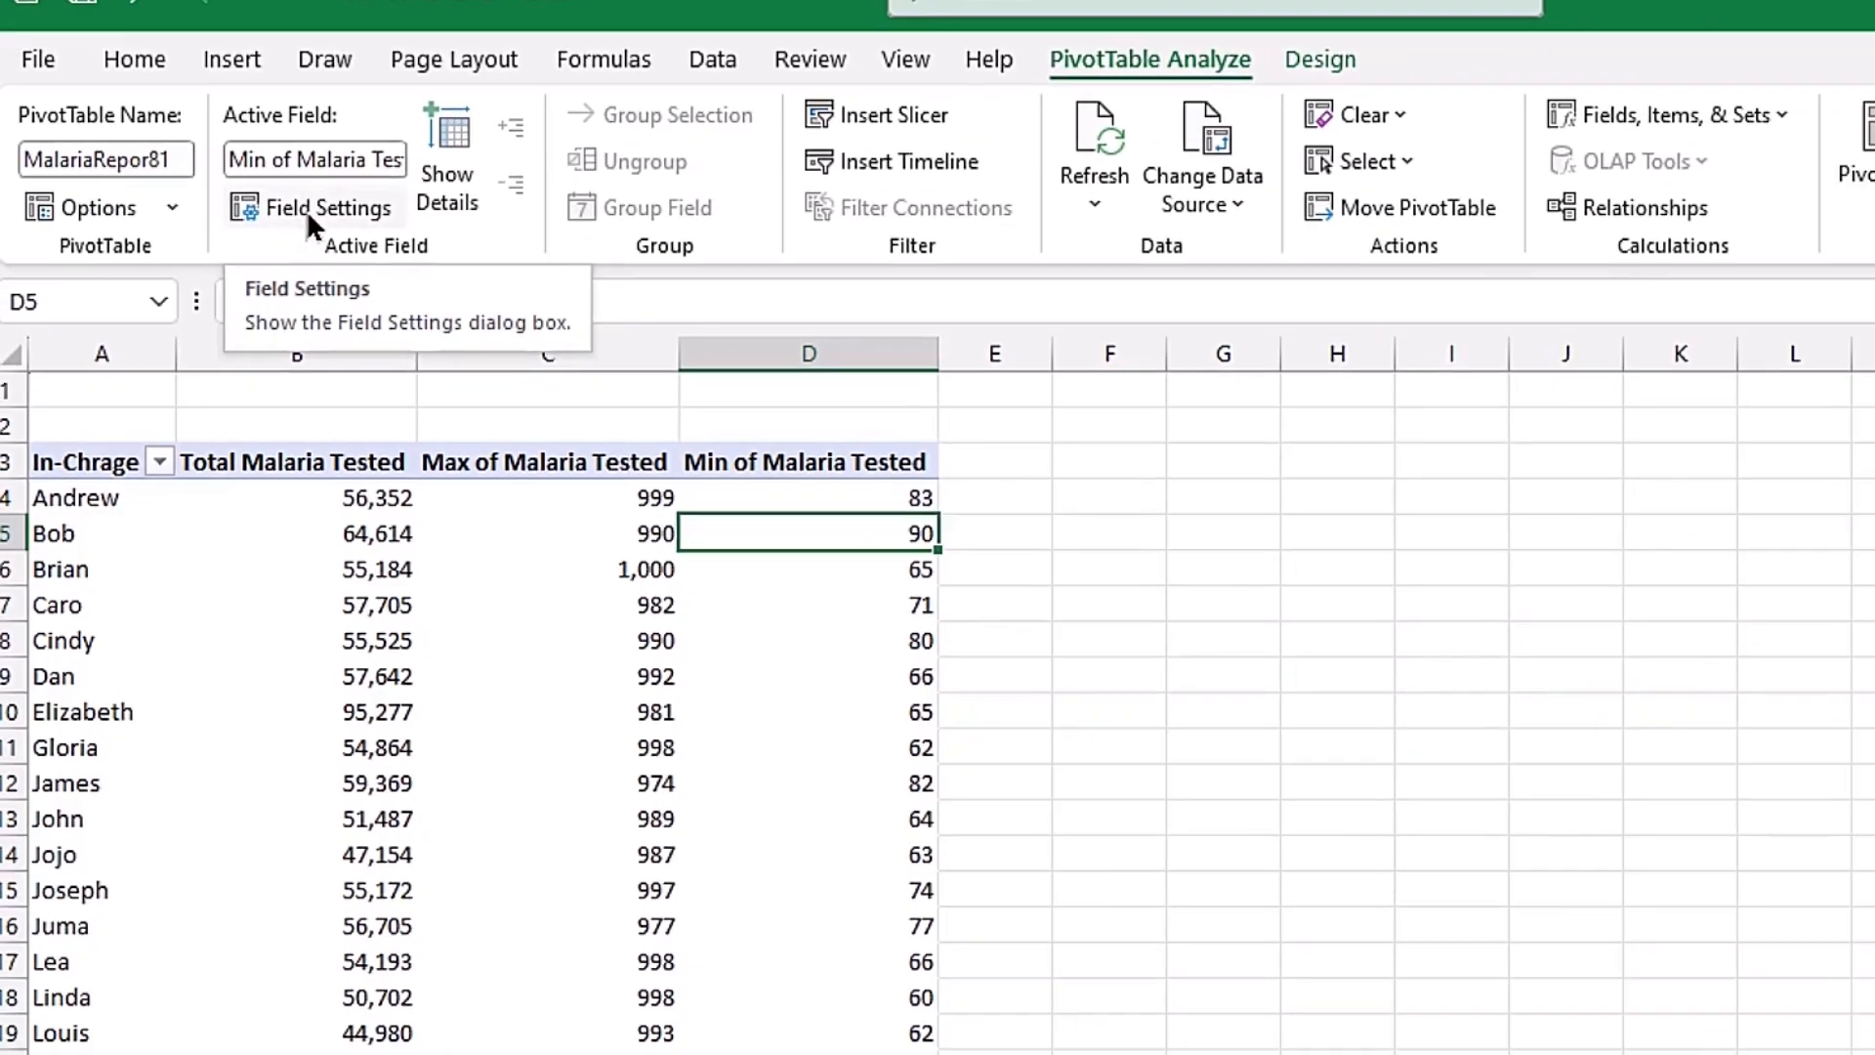
# Open the field settings of Min of Malaria Tested for the active cell and look through the full list of calculation types.
pyautogui.click(371, 246)
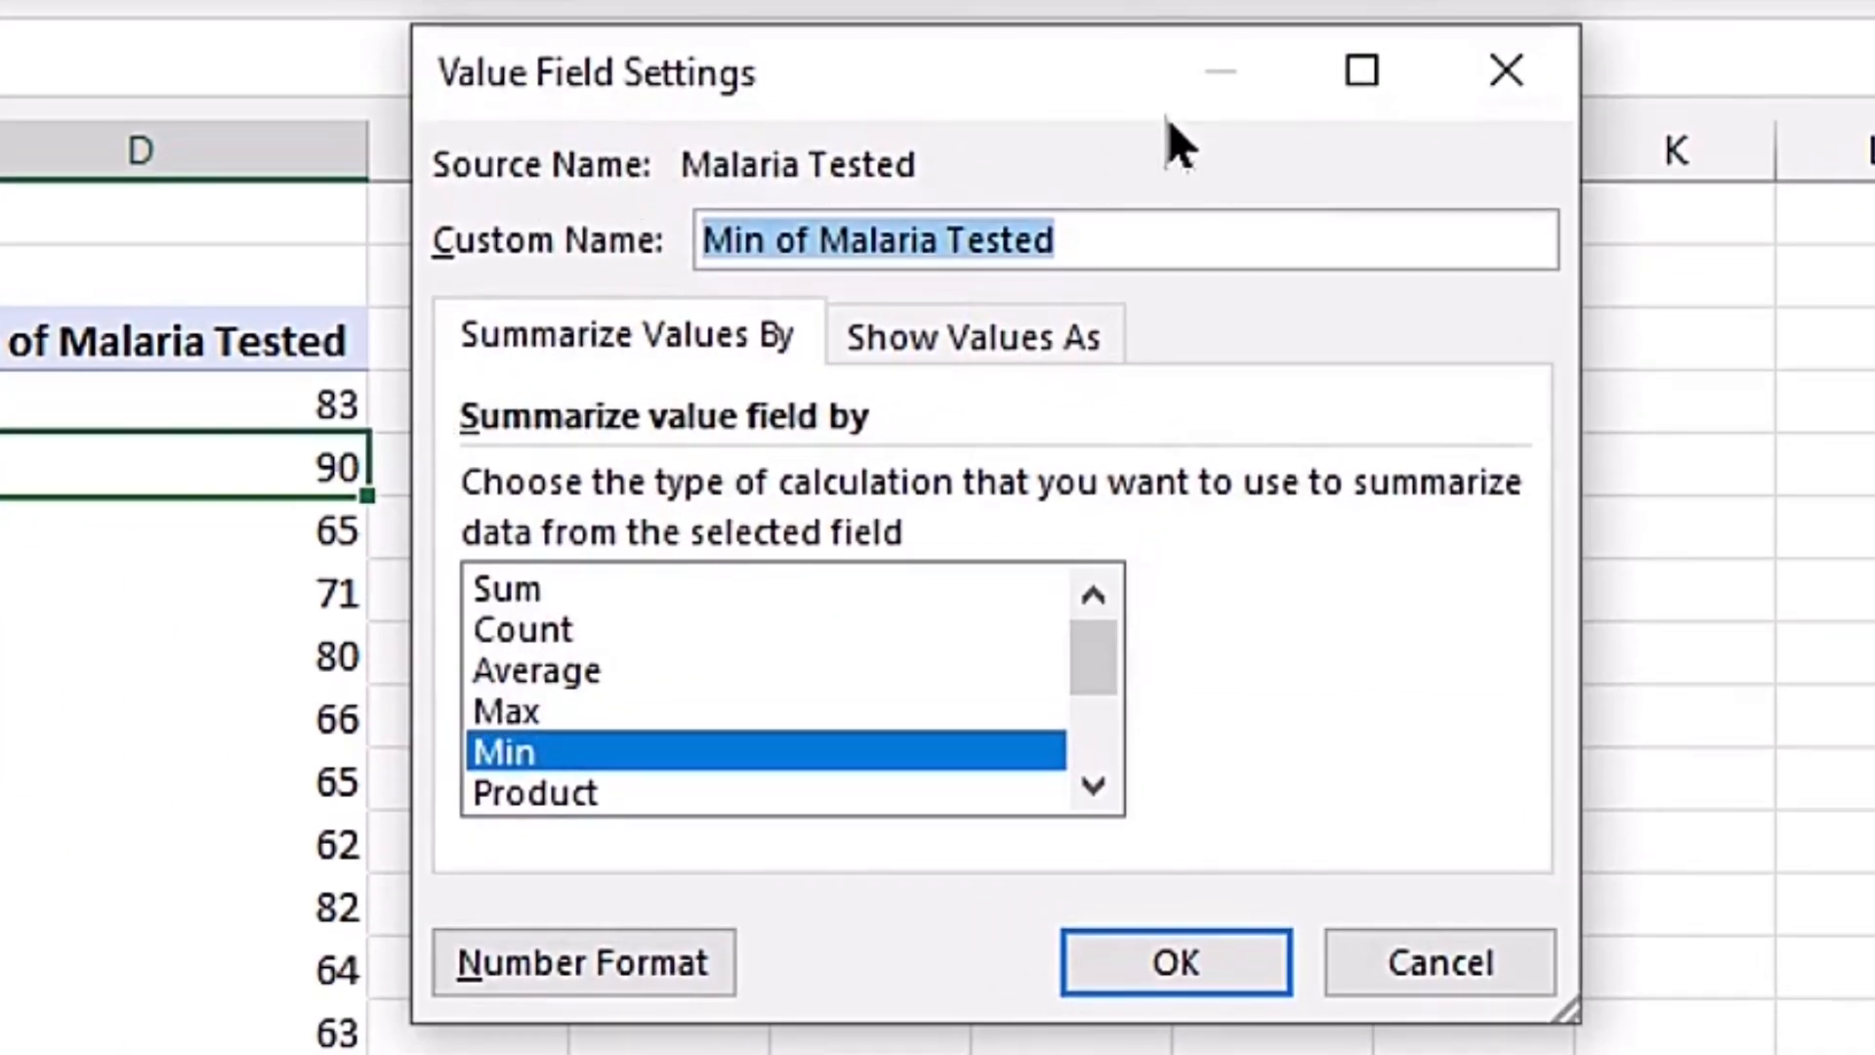
pyautogui.scroll(-1, 759, 701)
pyautogui.scroll(-1, 759, 702)
pyautogui.scroll(2, 758, 701)
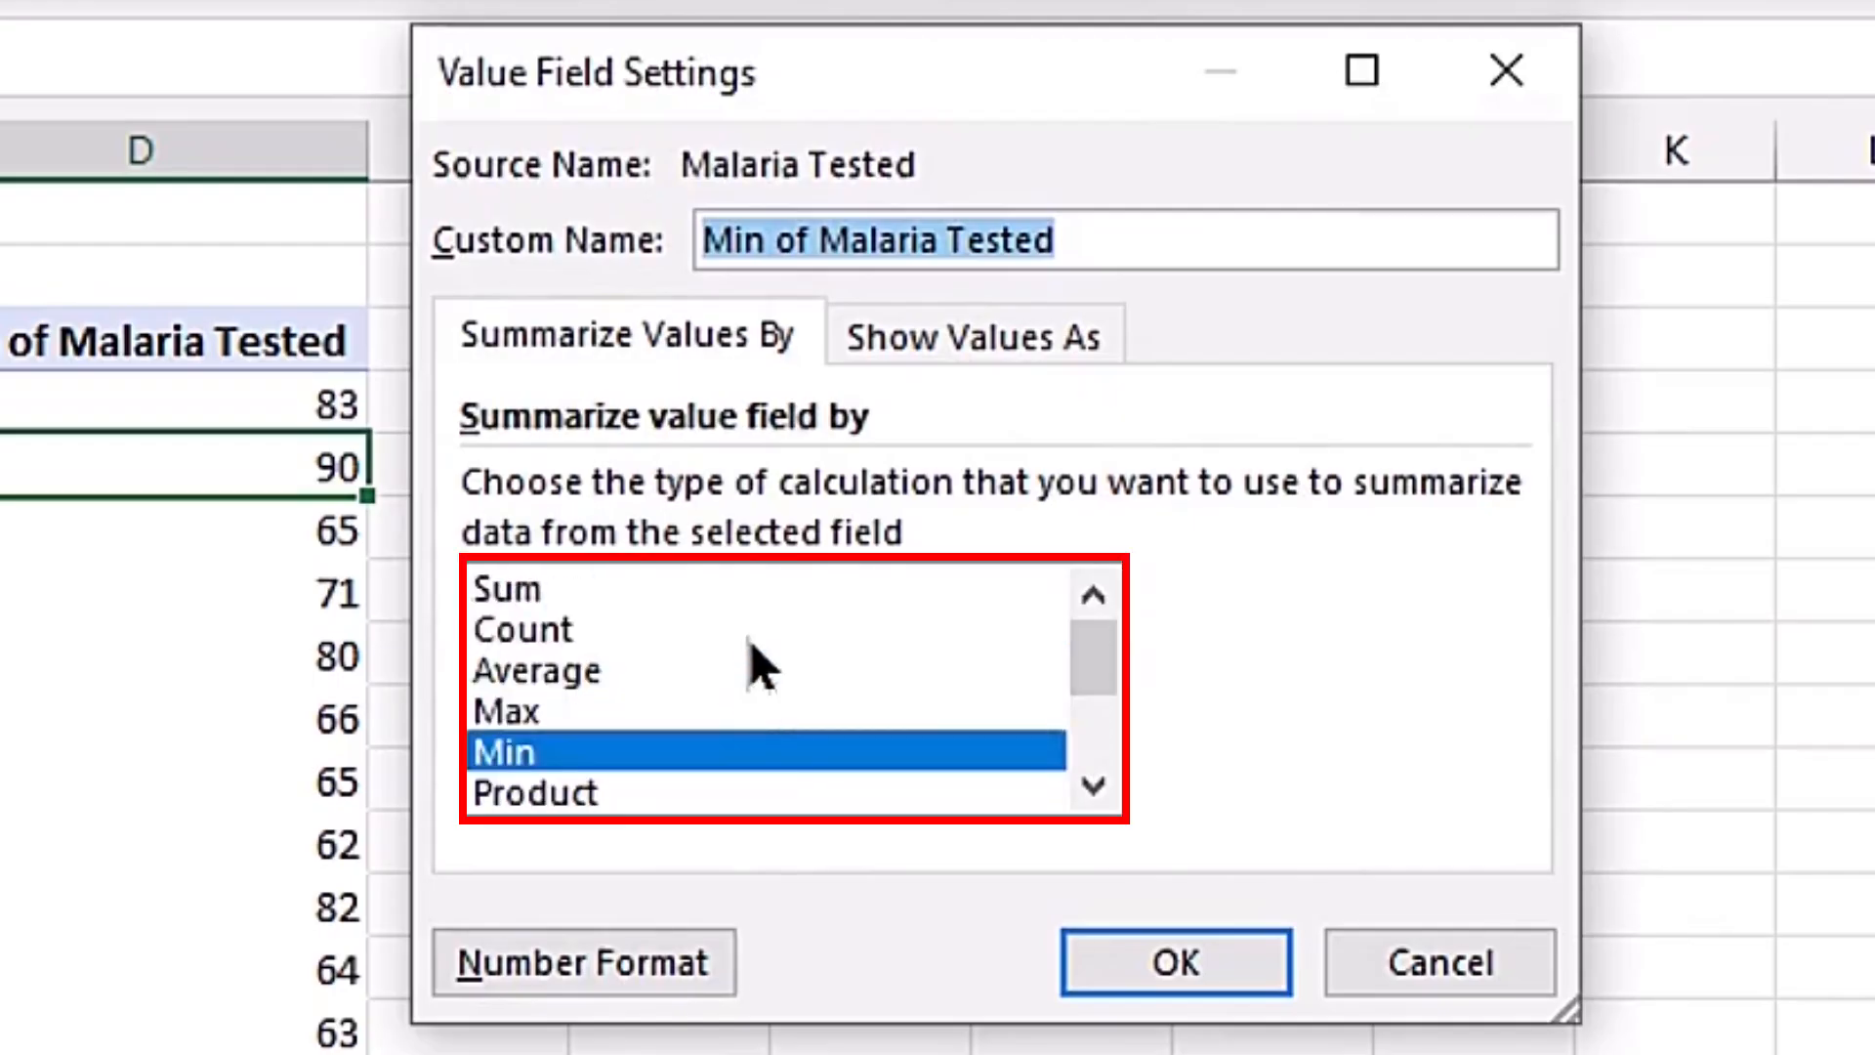
pyautogui.scroll(-2, 842, 733)
pyautogui.scroll(2, 846, 733)
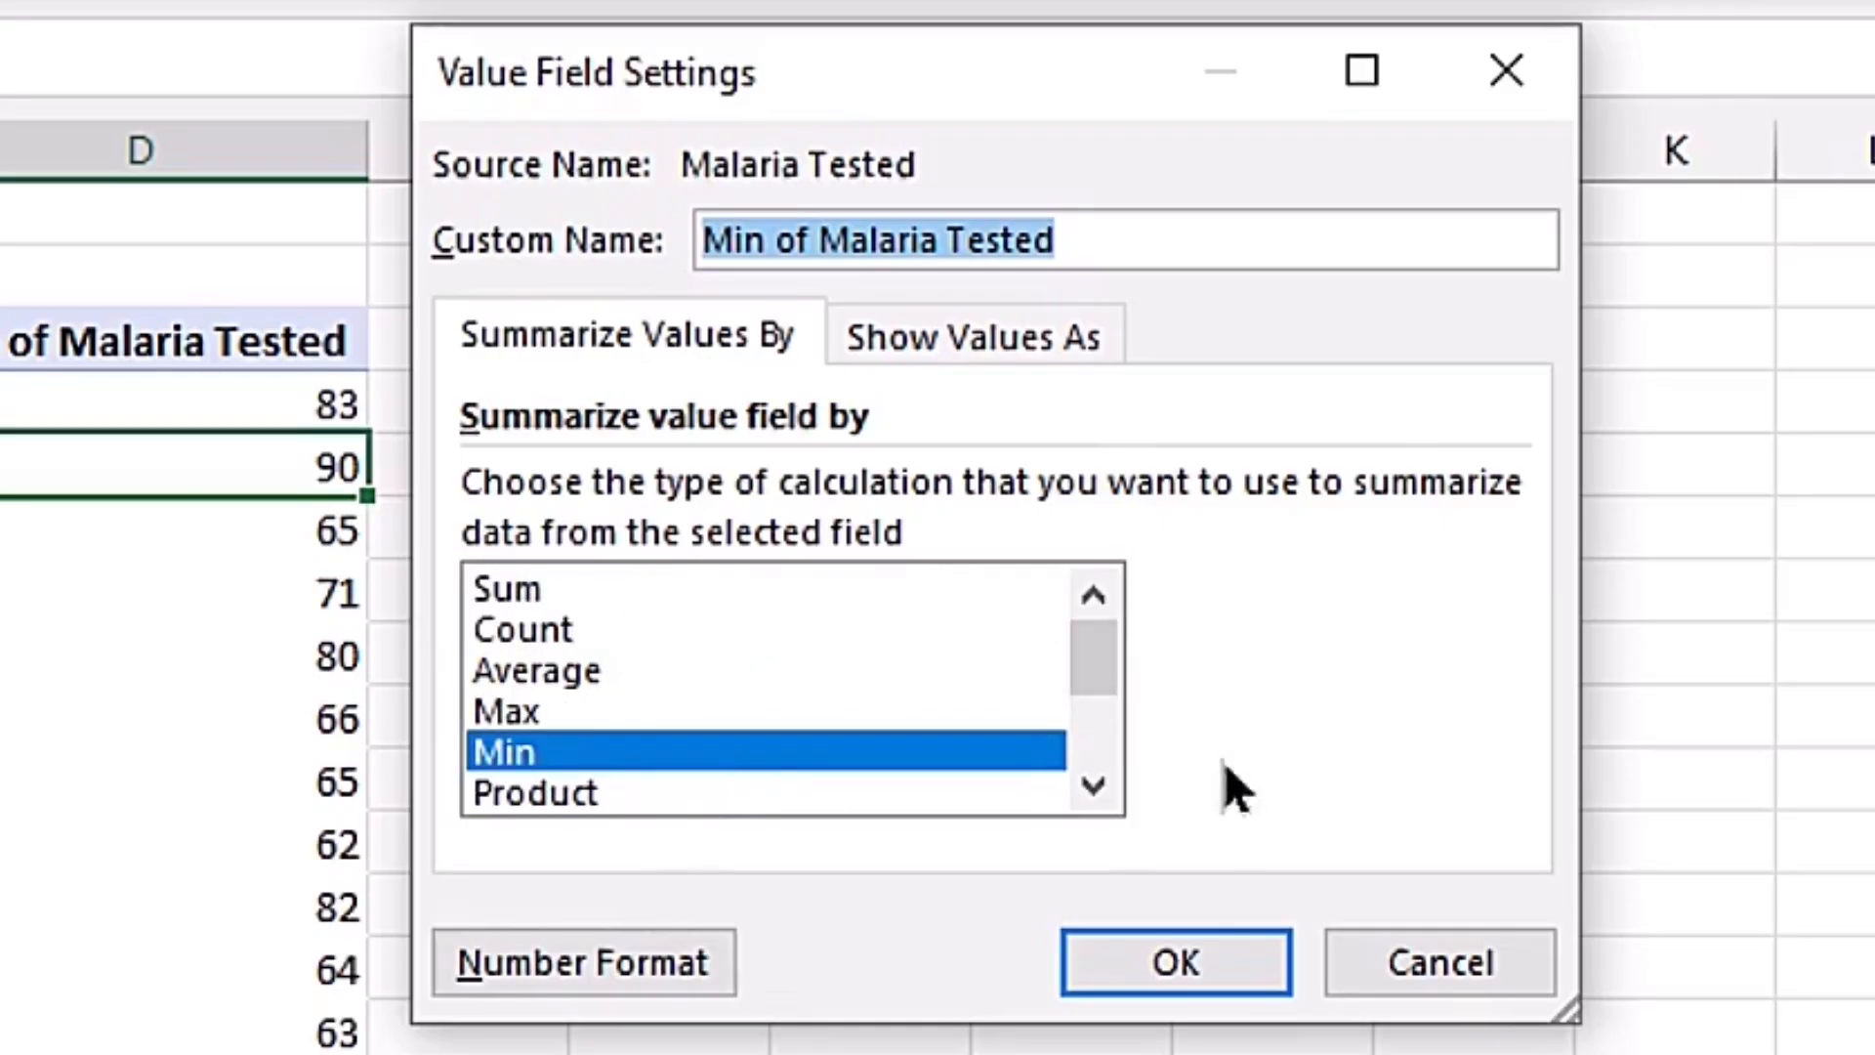
pyautogui.click(1094, 787)
pyautogui.doubleClick(1094, 787)
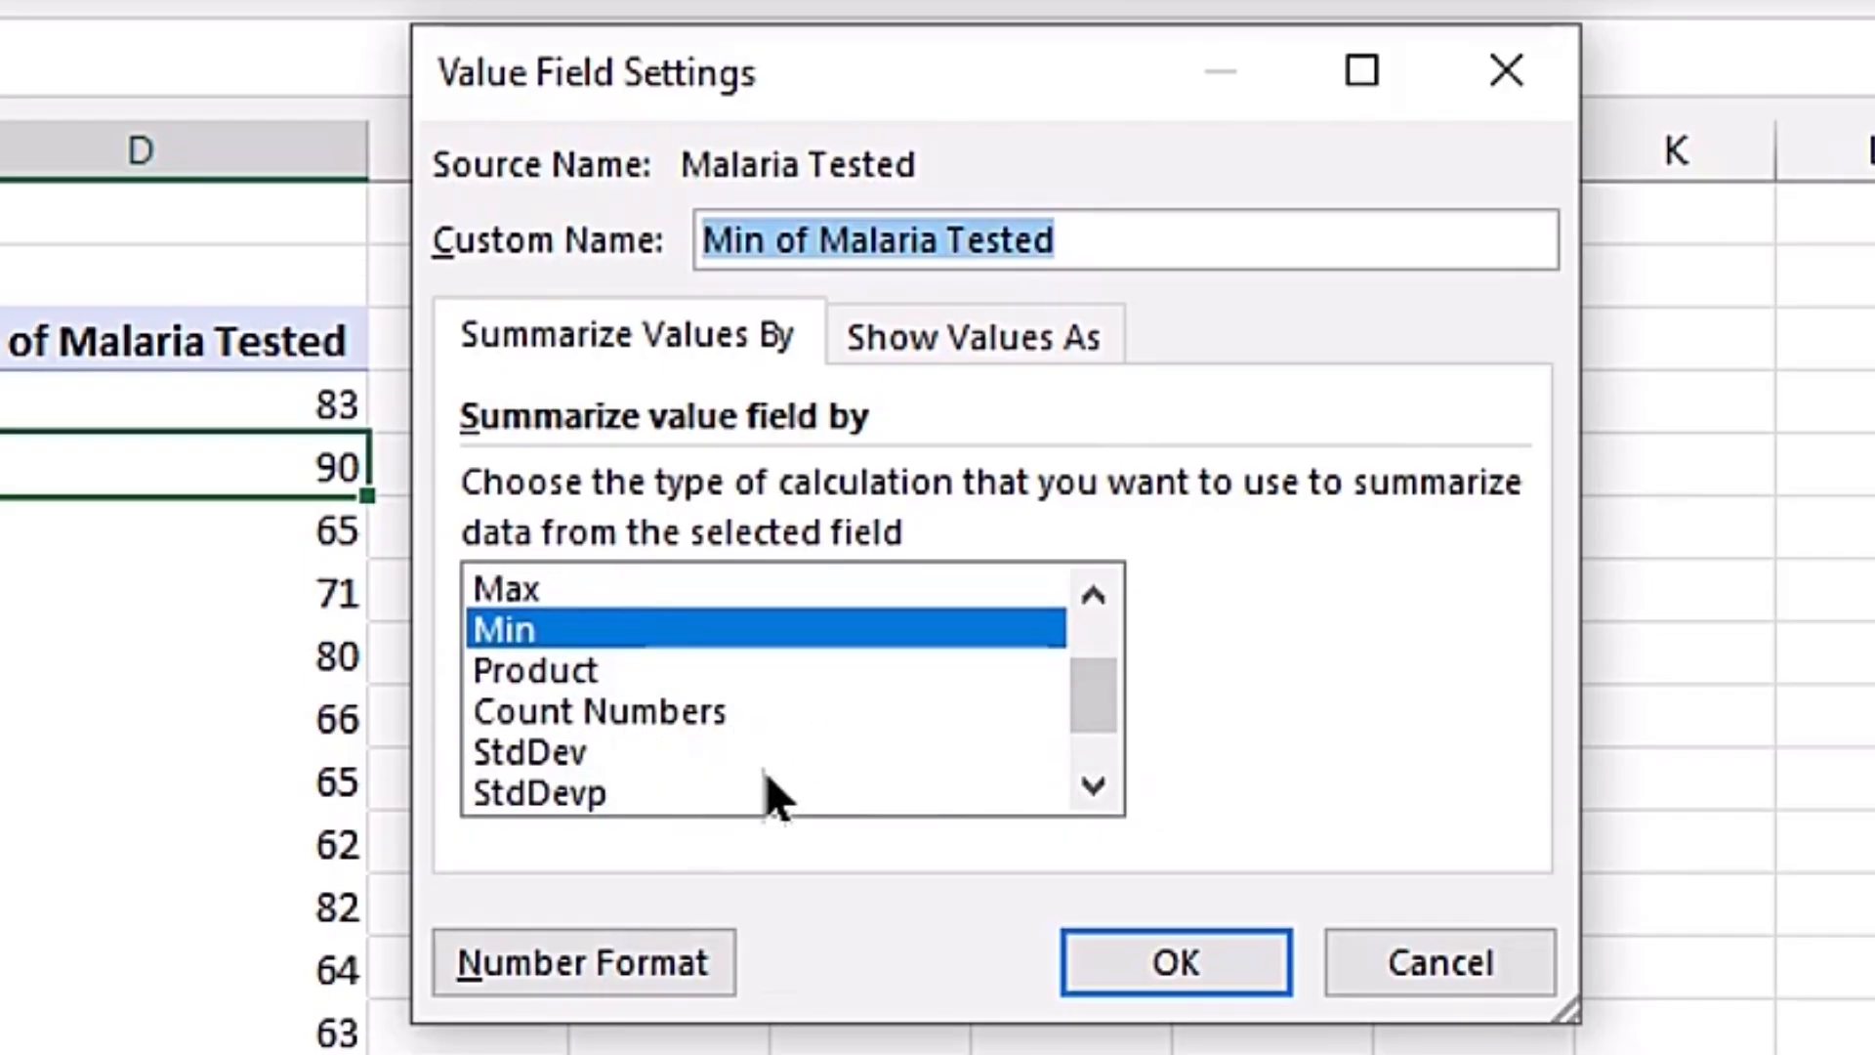
pyautogui.scroll(1, 772, 796)
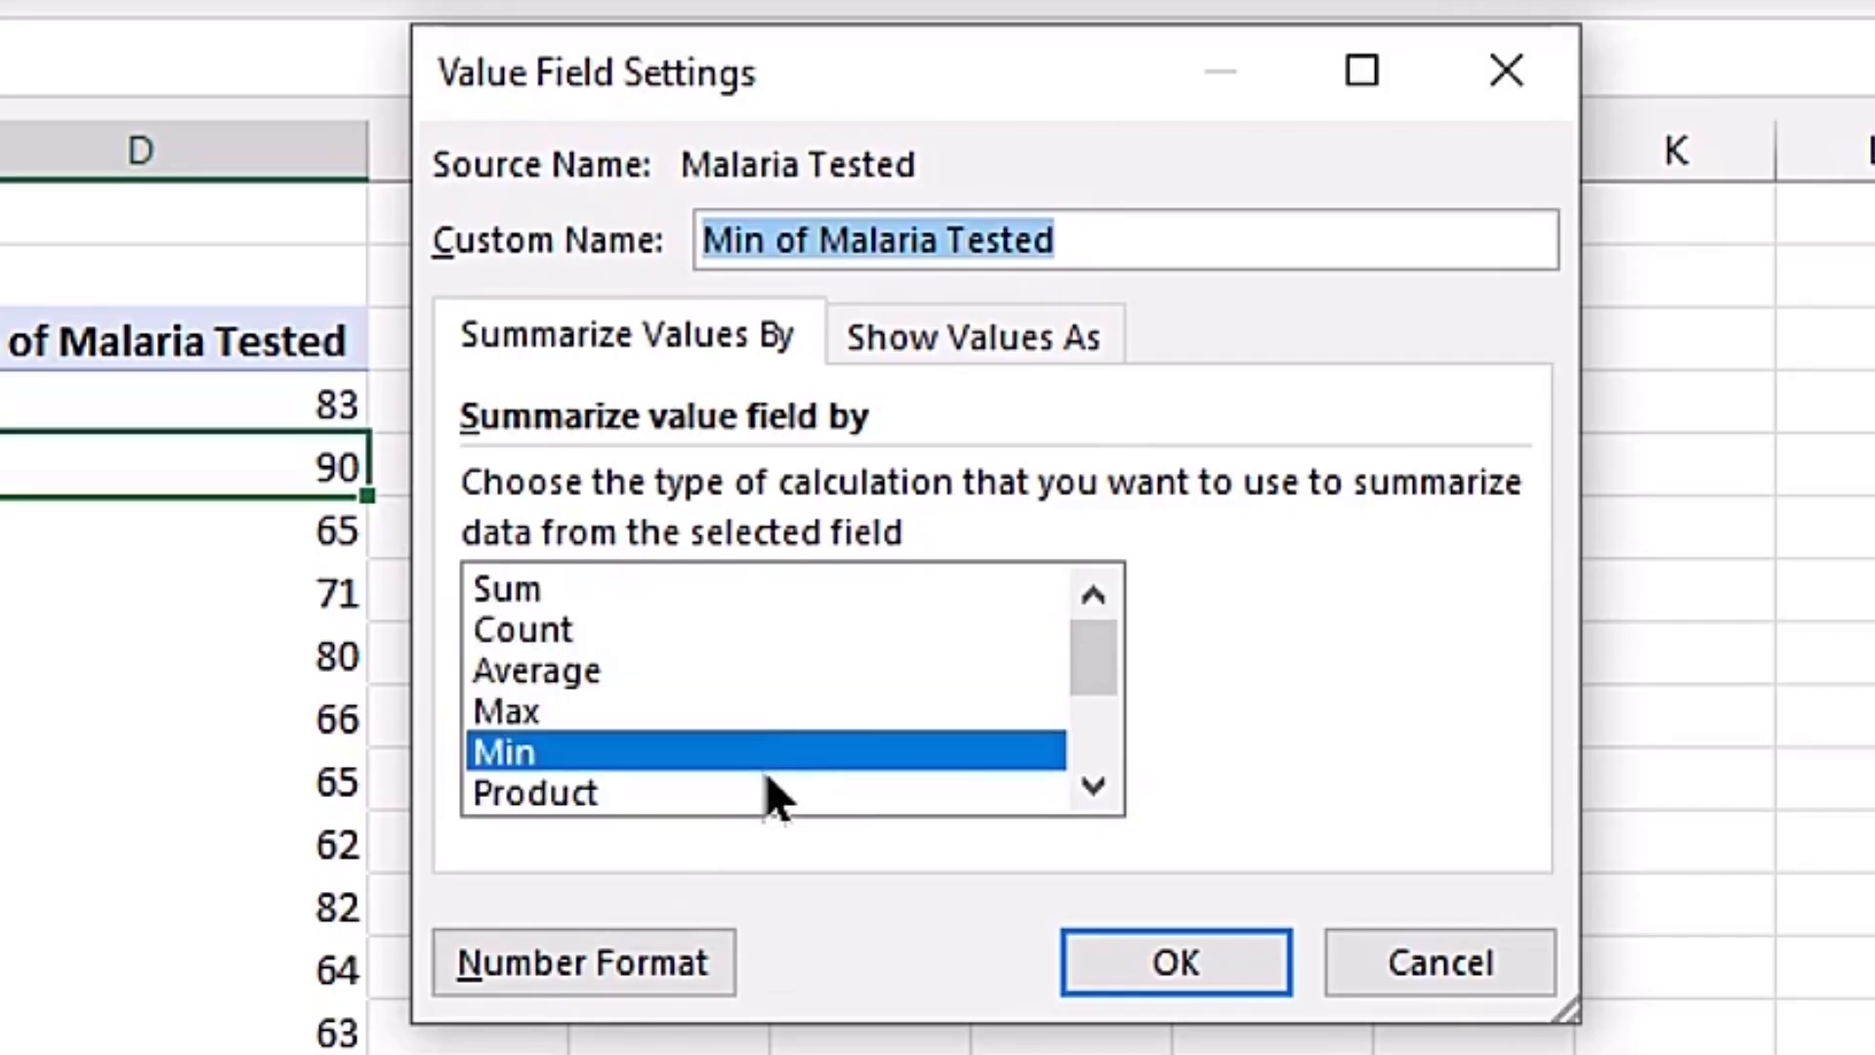
pyautogui.scroll(-2, 760, 645)
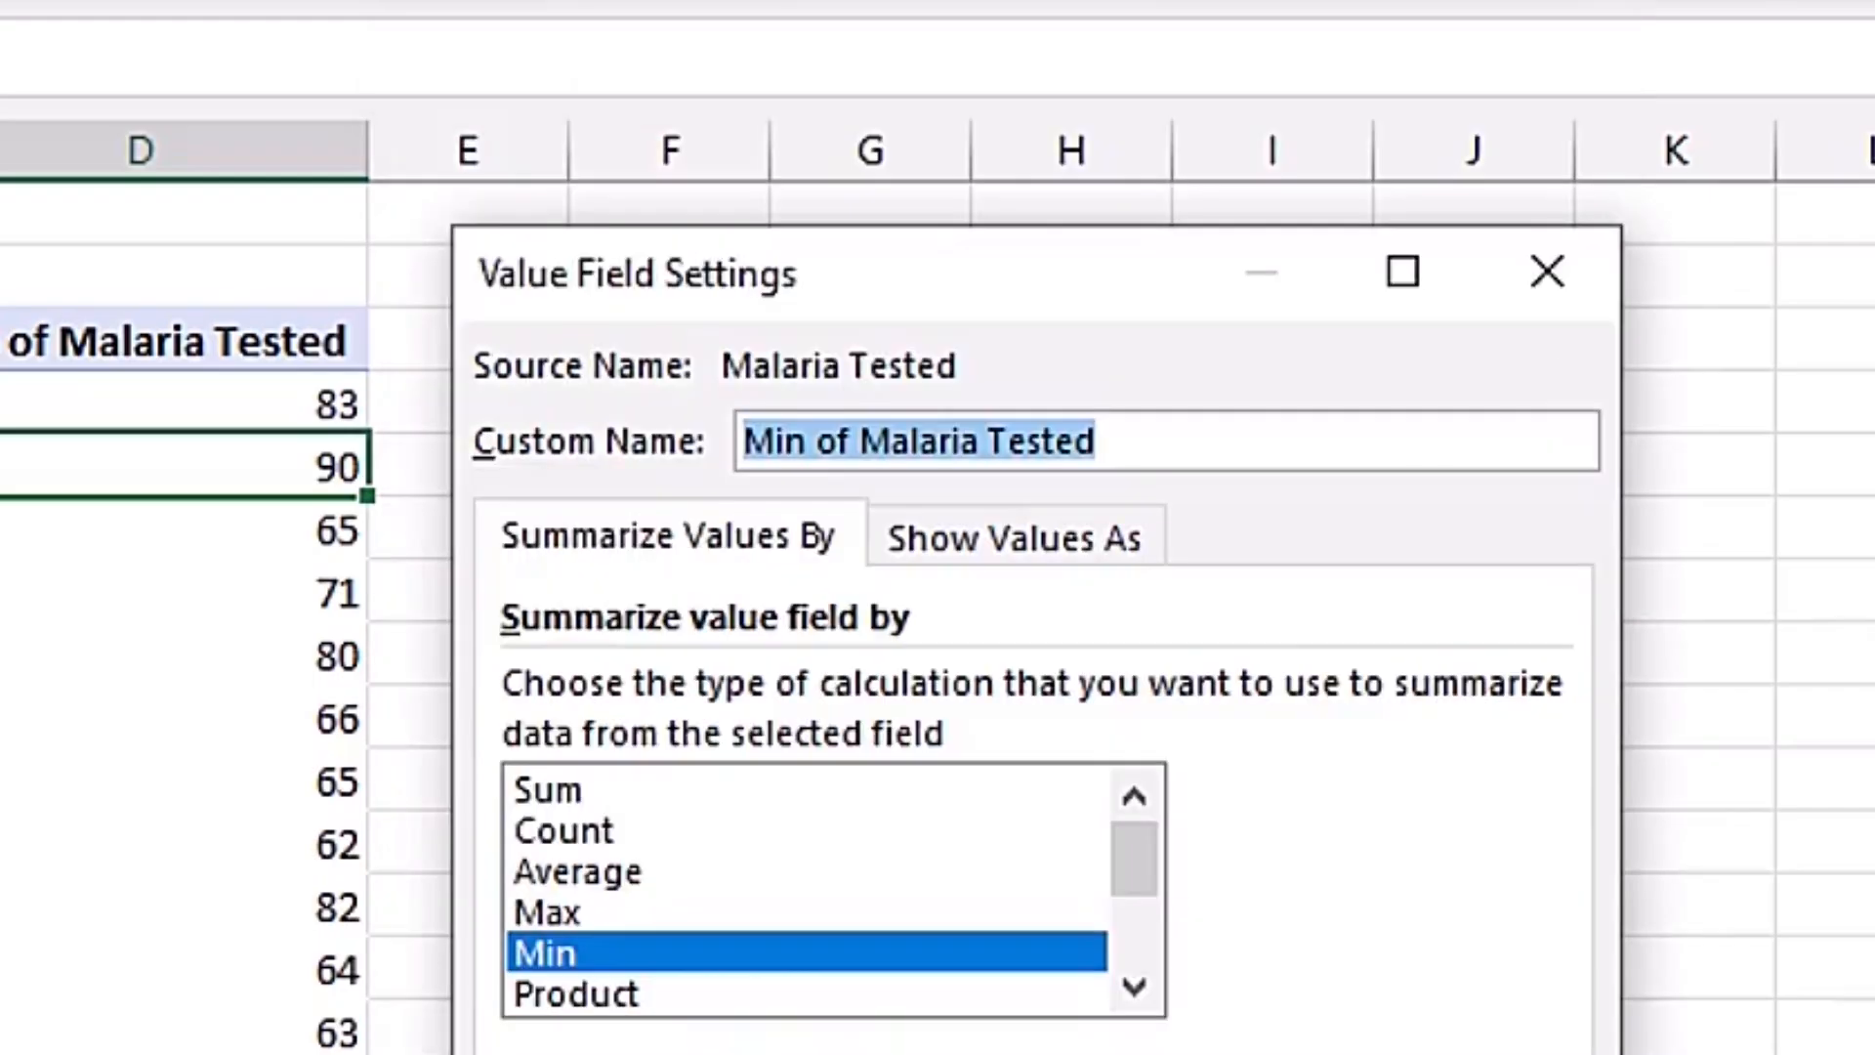
# Close the field settings, reopen the PivotTable field list and add the Nurse field to the Values area.
pyautogui.click(1260, 1053)
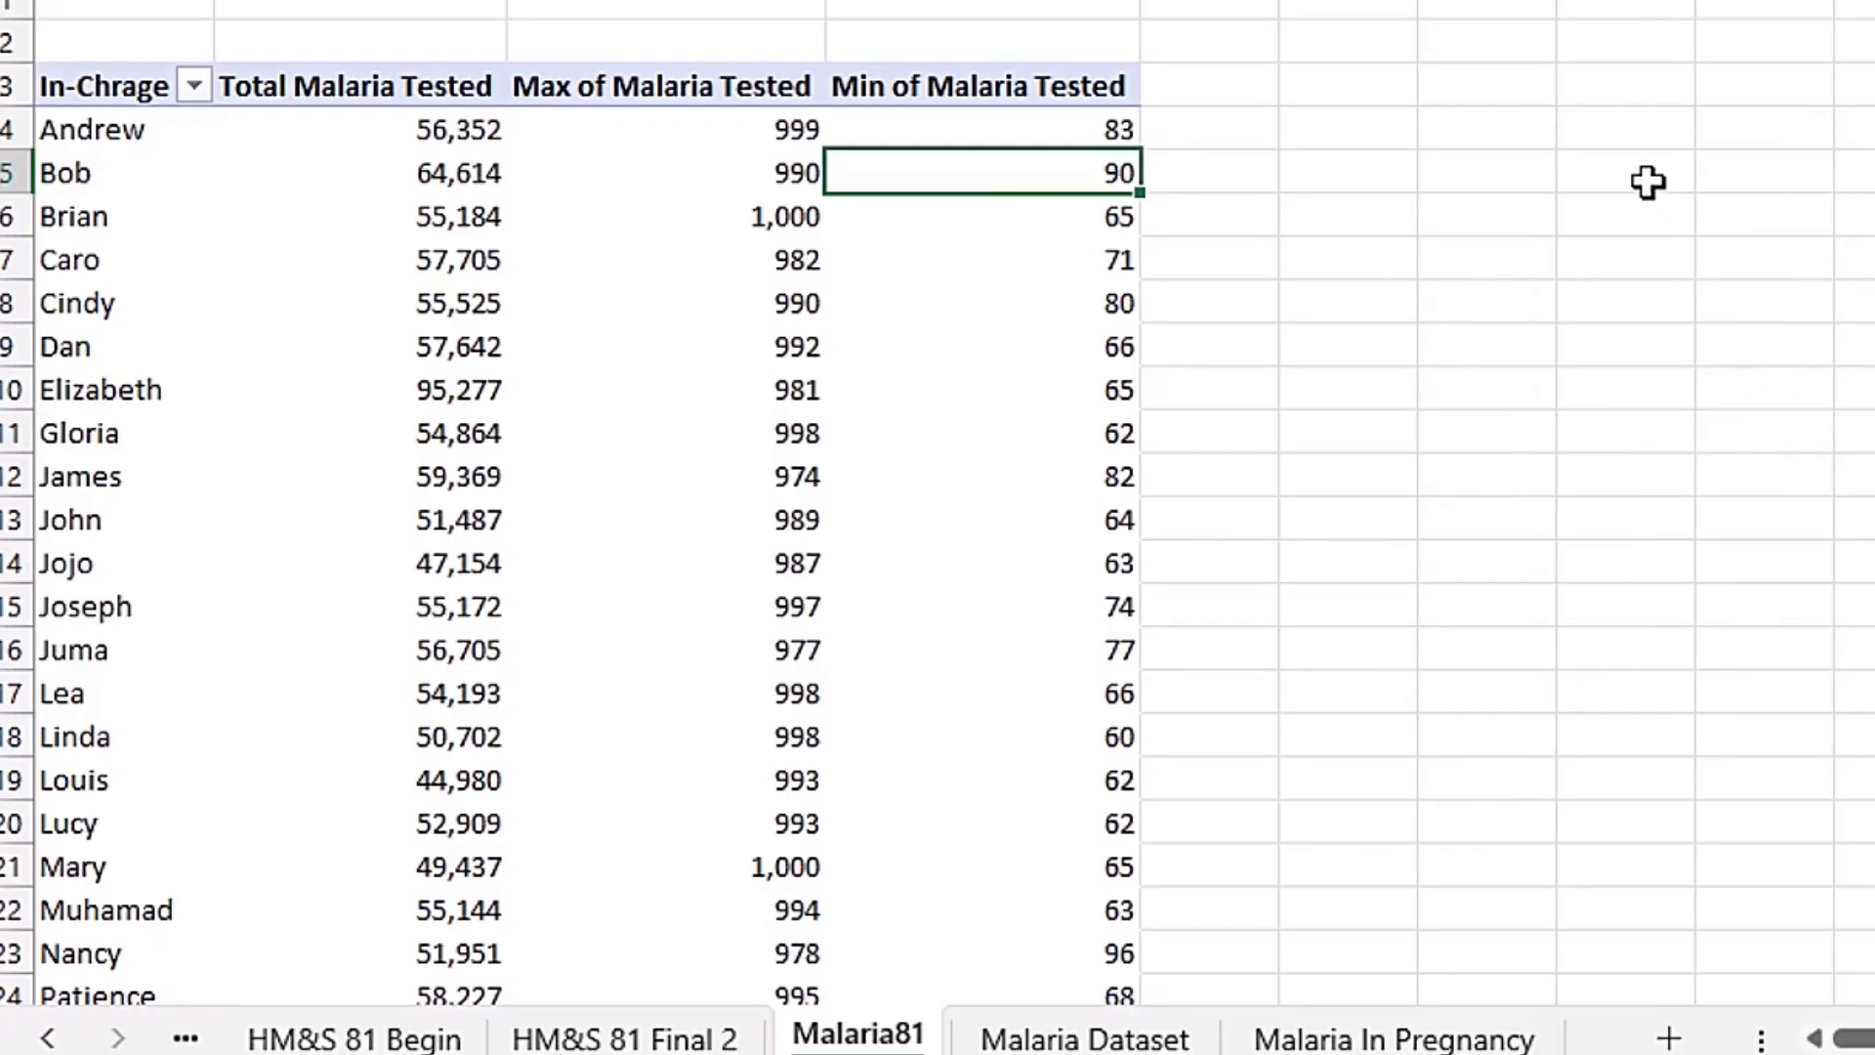
pyautogui.rightClick(1017, 174)
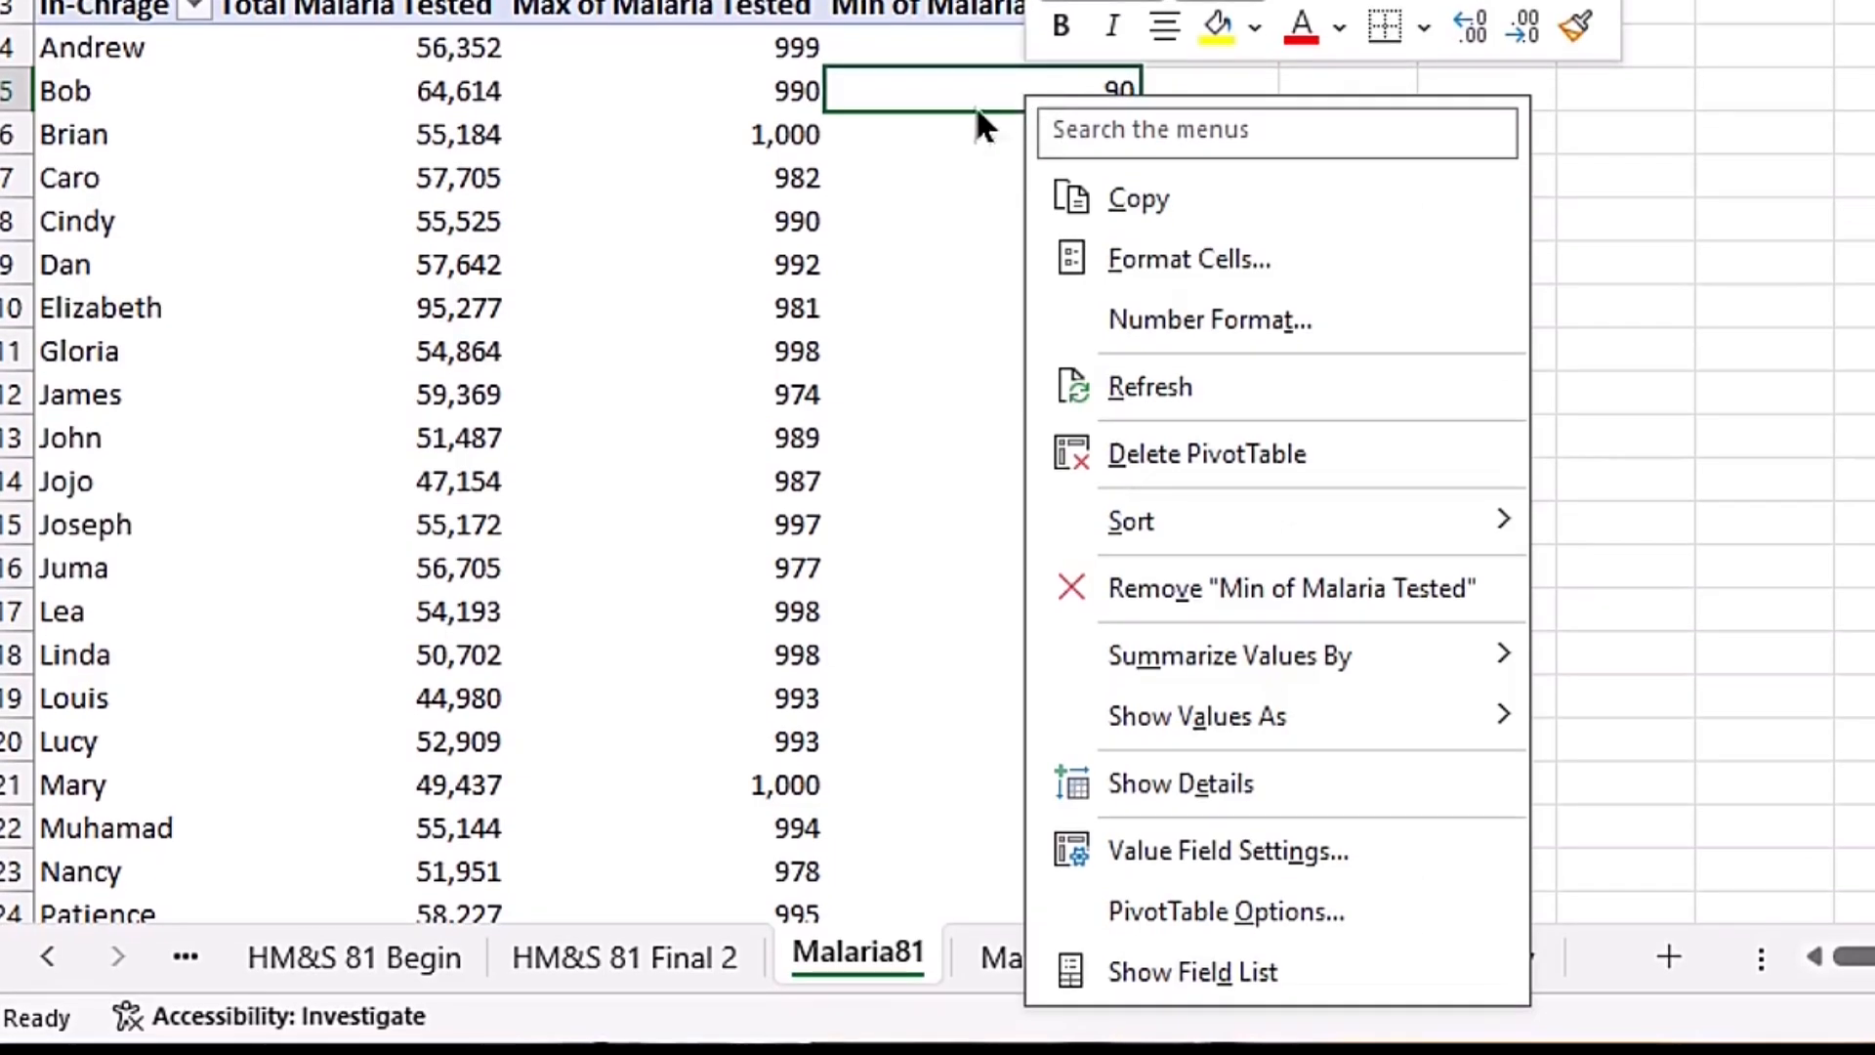
pyautogui.click(1257, 971)
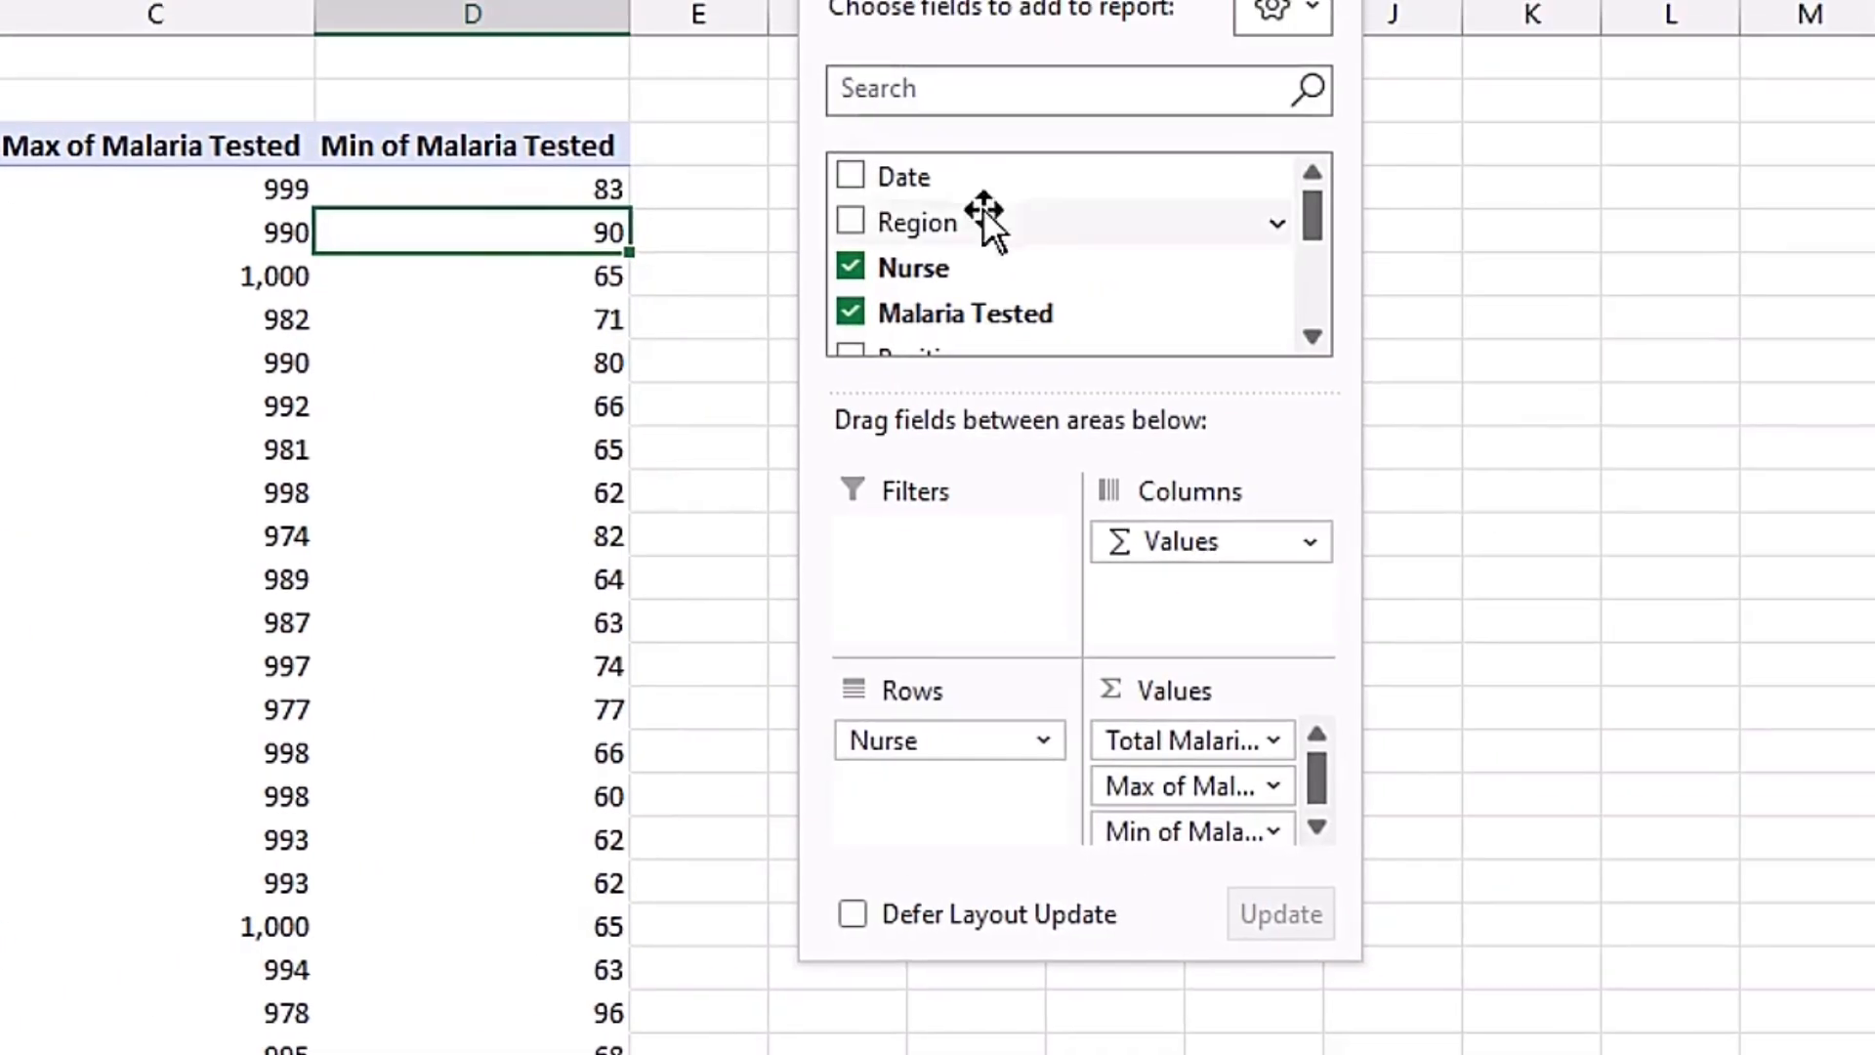
pyautogui.scroll(-1, 1031, 254)
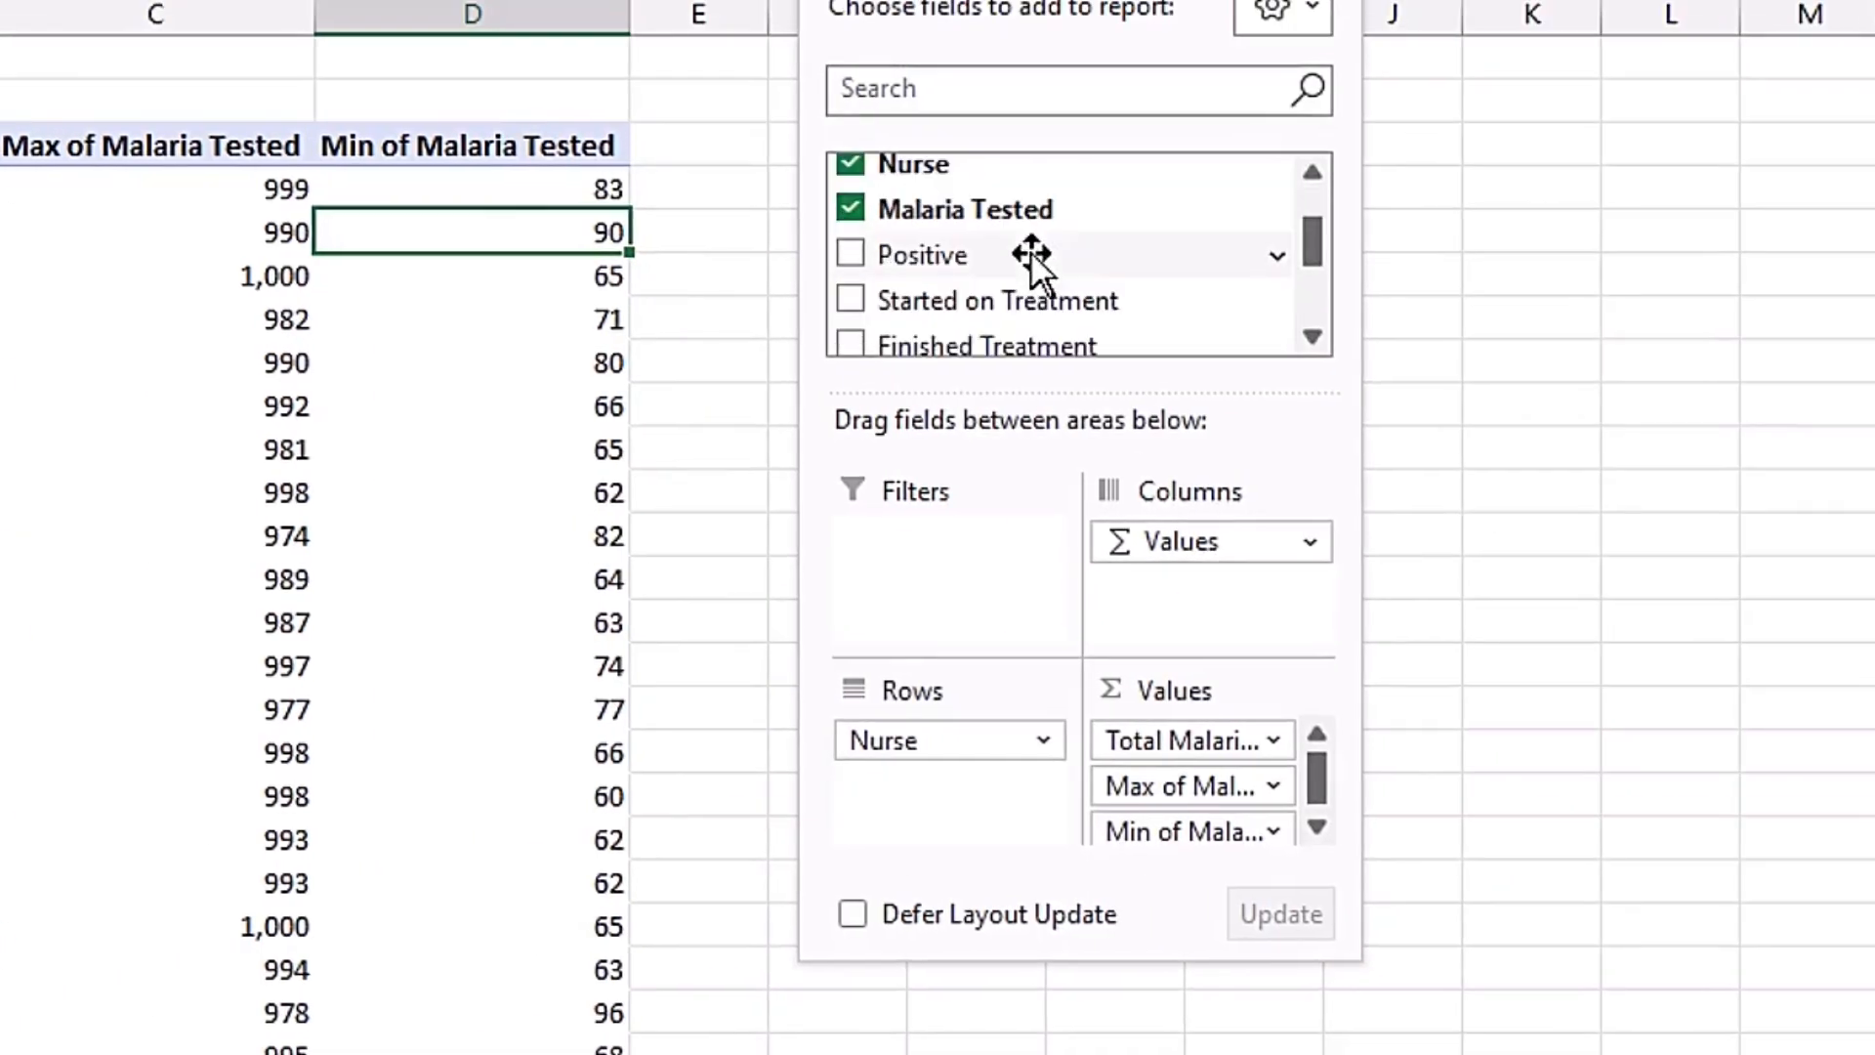
pyautogui.scroll(1, 1031, 256)
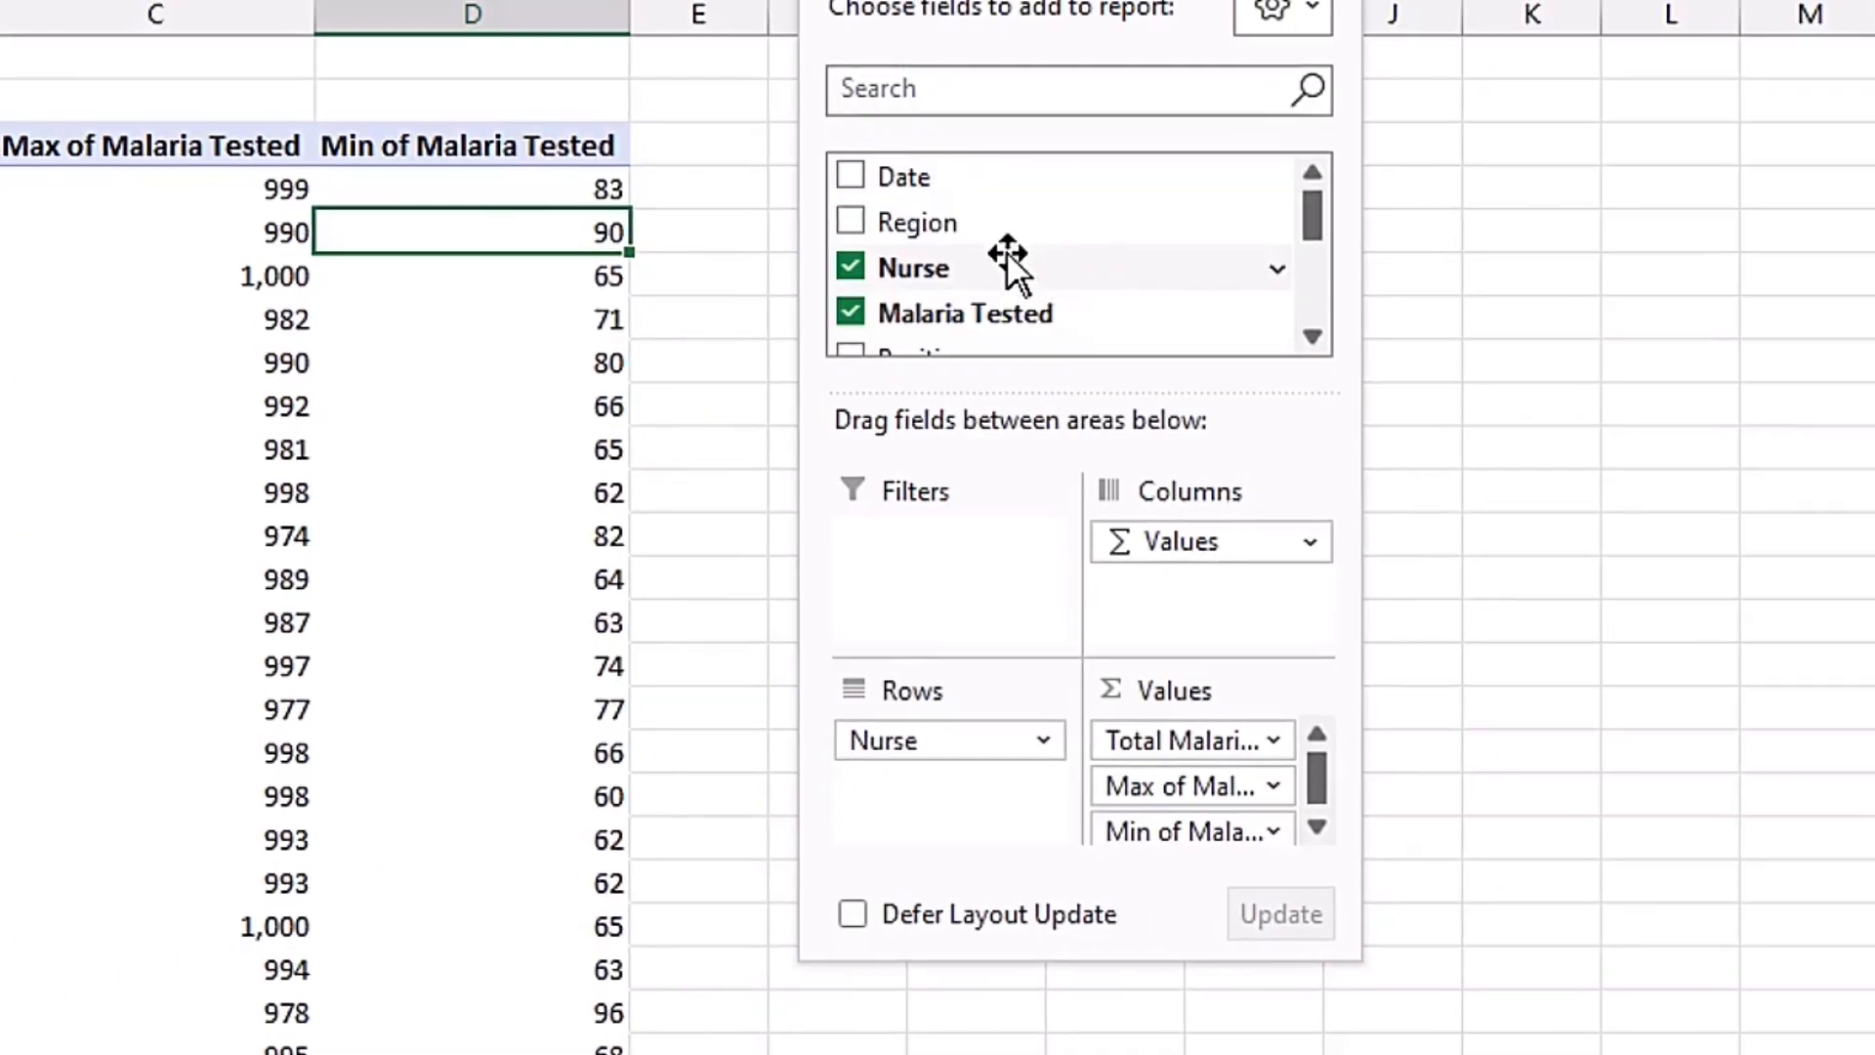
pyautogui.moveTo(1008, 256); pyautogui.dragTo(1189, 832)
pyautogui.moveTo(1025, 0); pyautogui.dragTo(1463, 0)
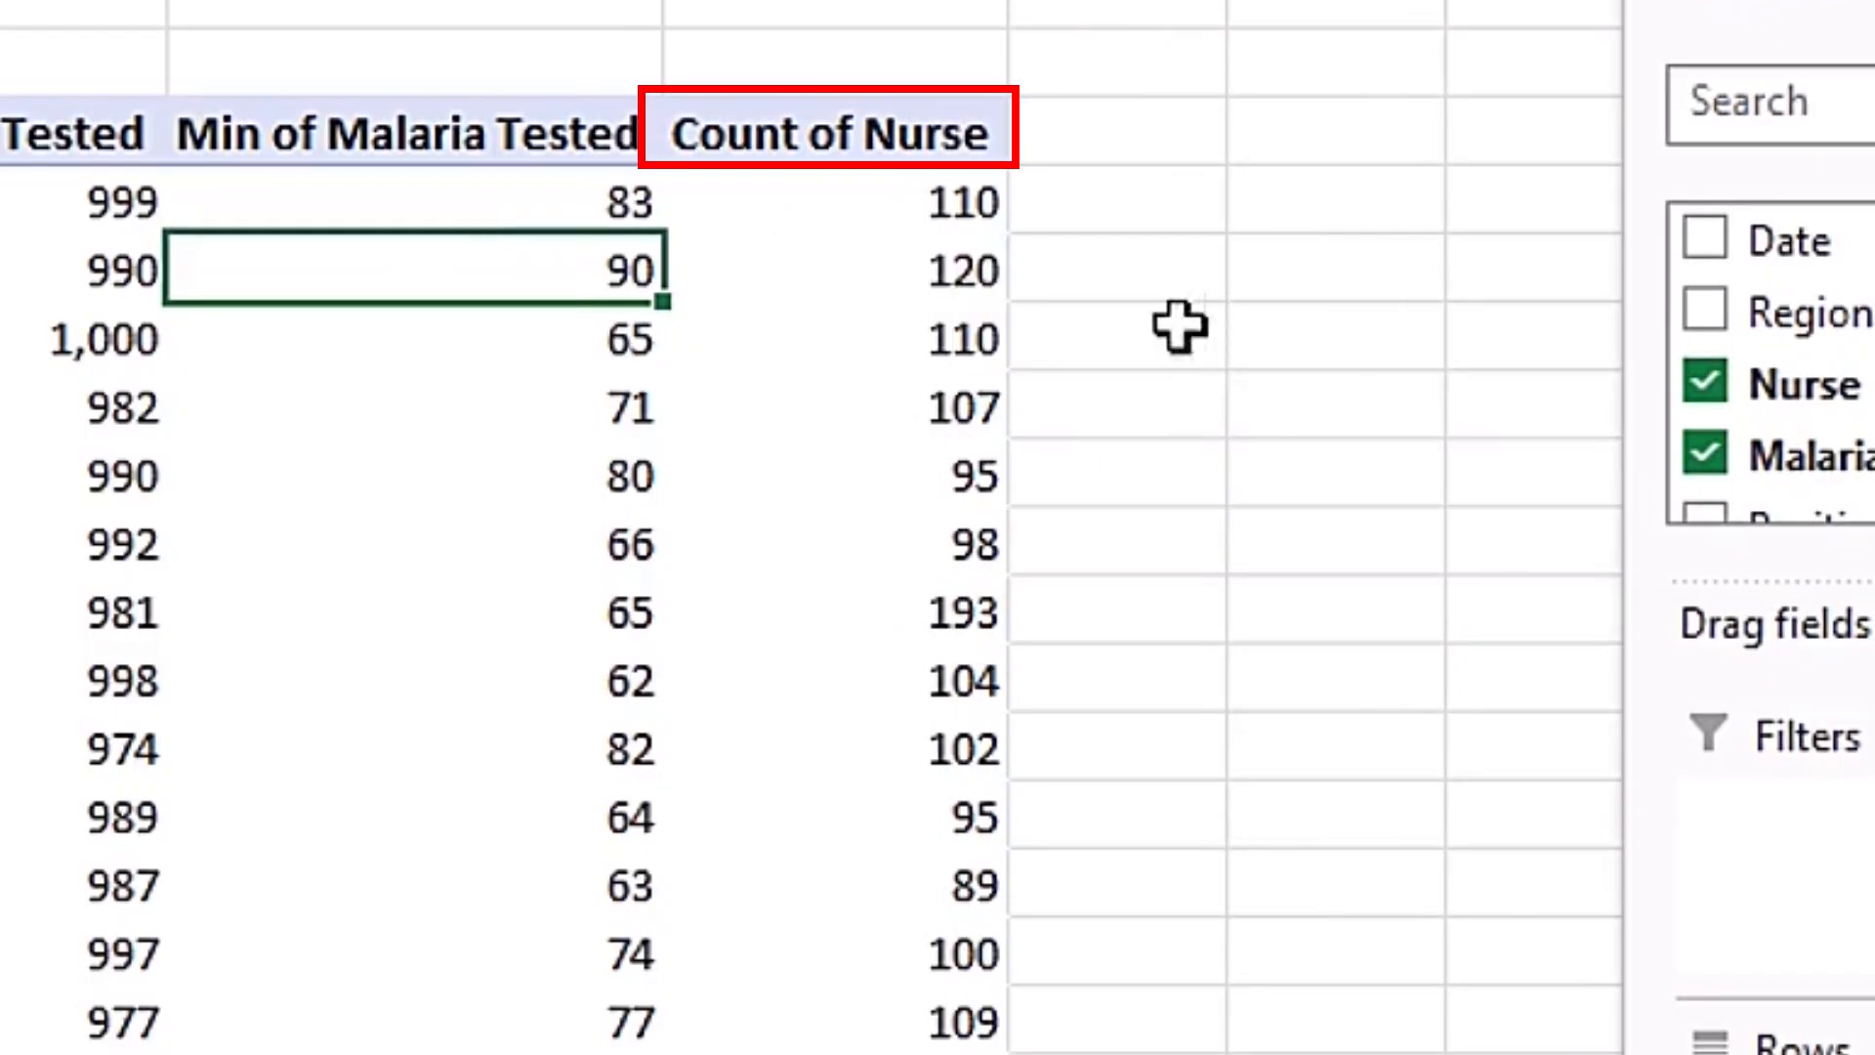
# Examine which summary calculations are available for the Count of Nurse field, without changing the current one.
pyautogui.moveTo(967, 283)
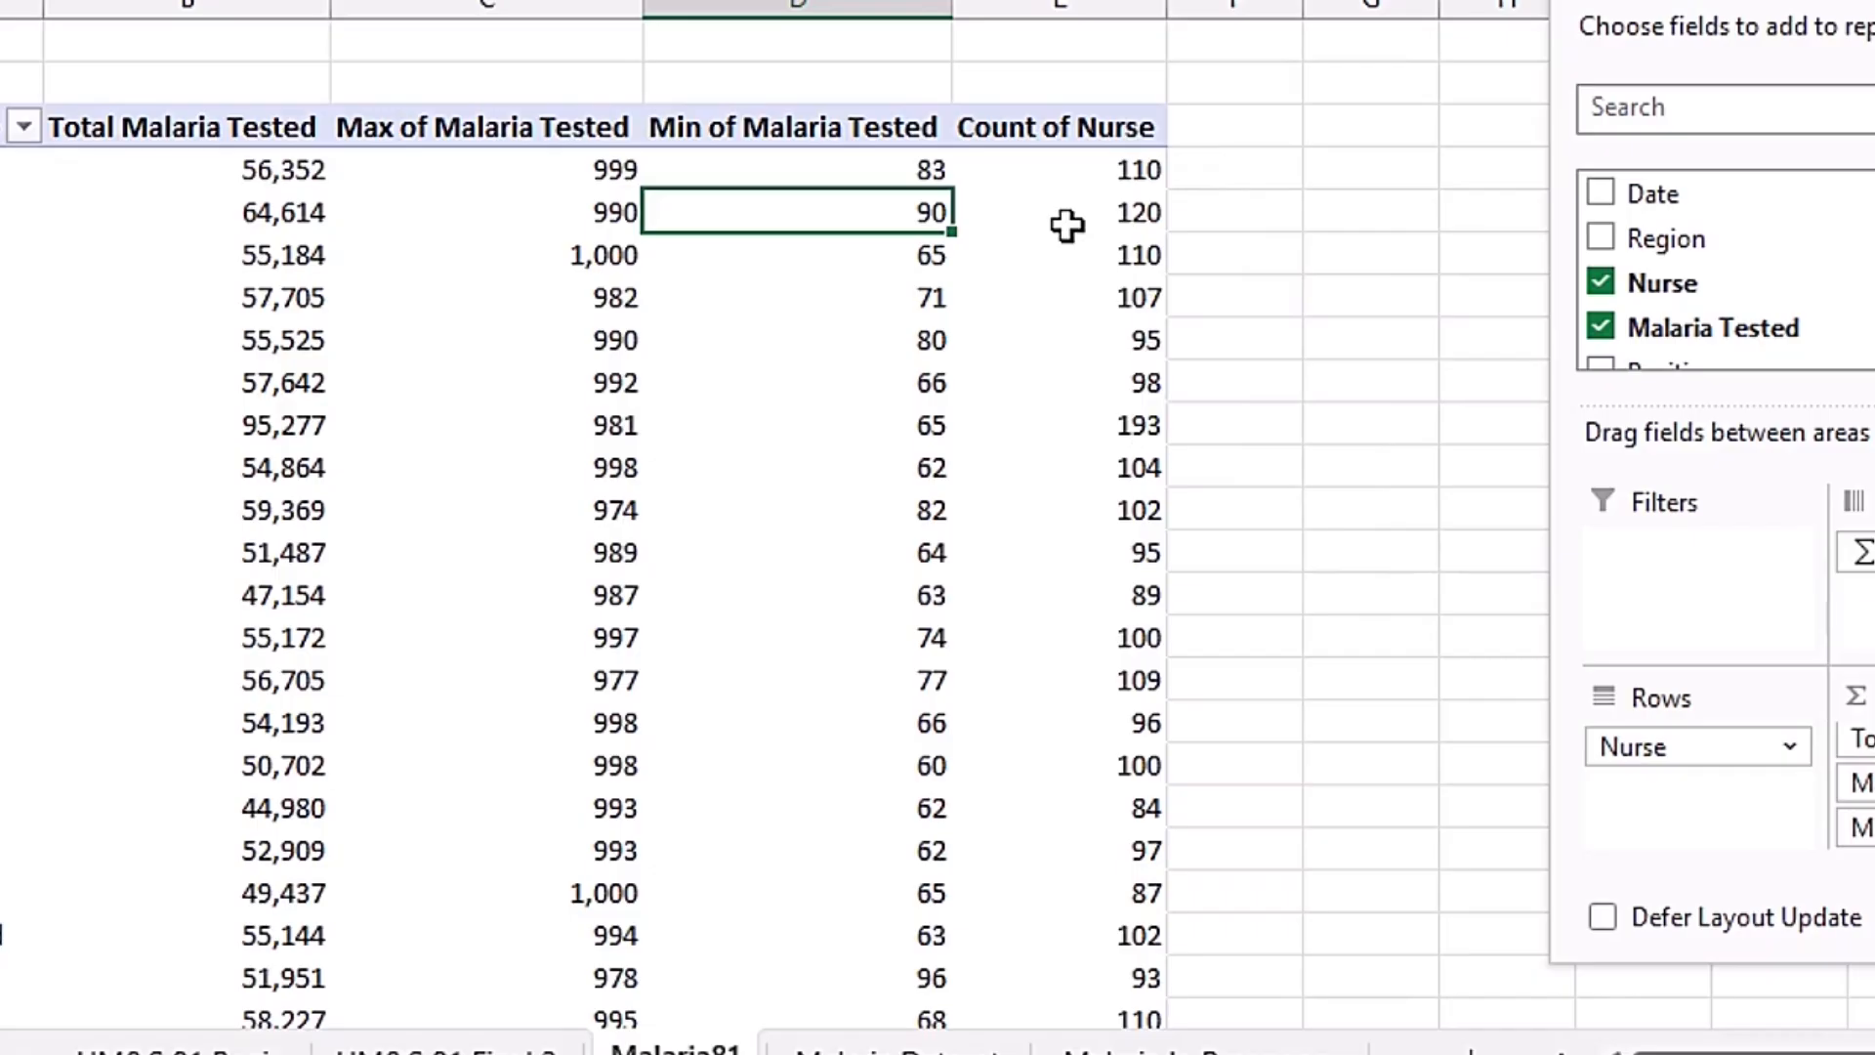
pyautogui.rightClick(1067, 214)
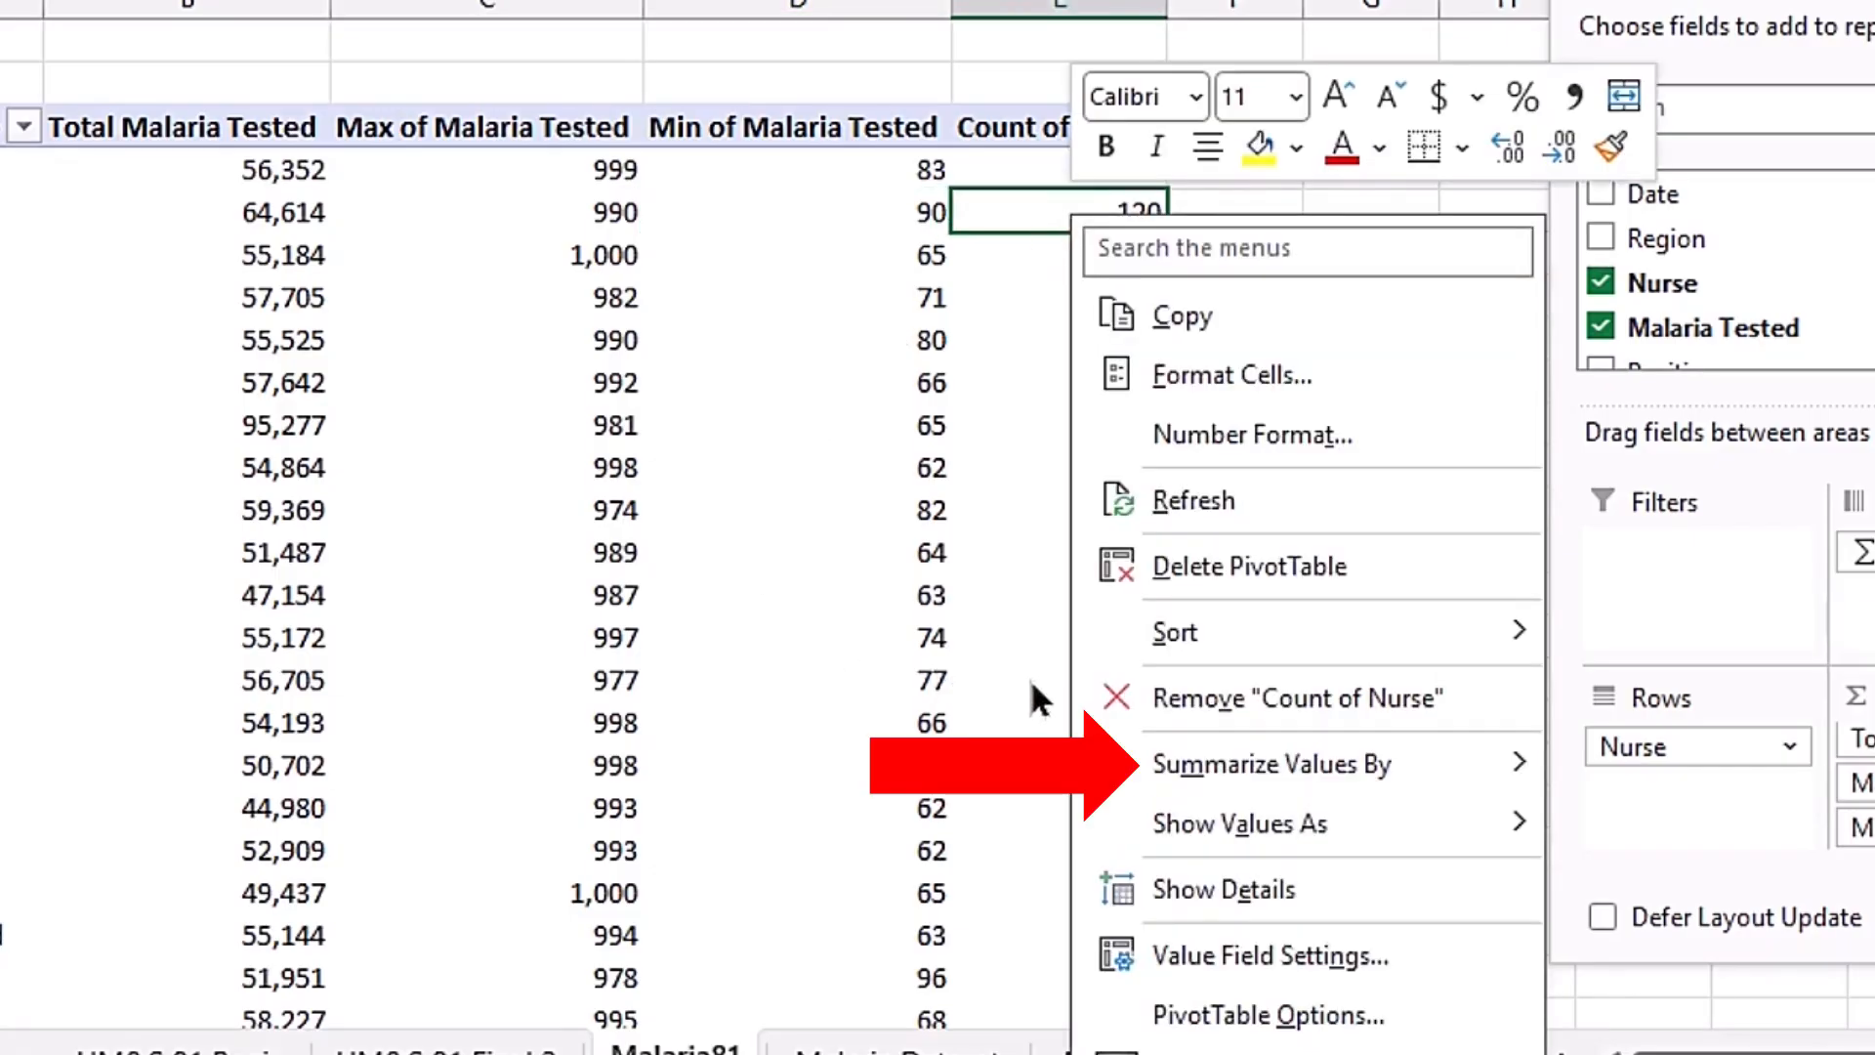
pyautogui.moveTo(1307, 768)
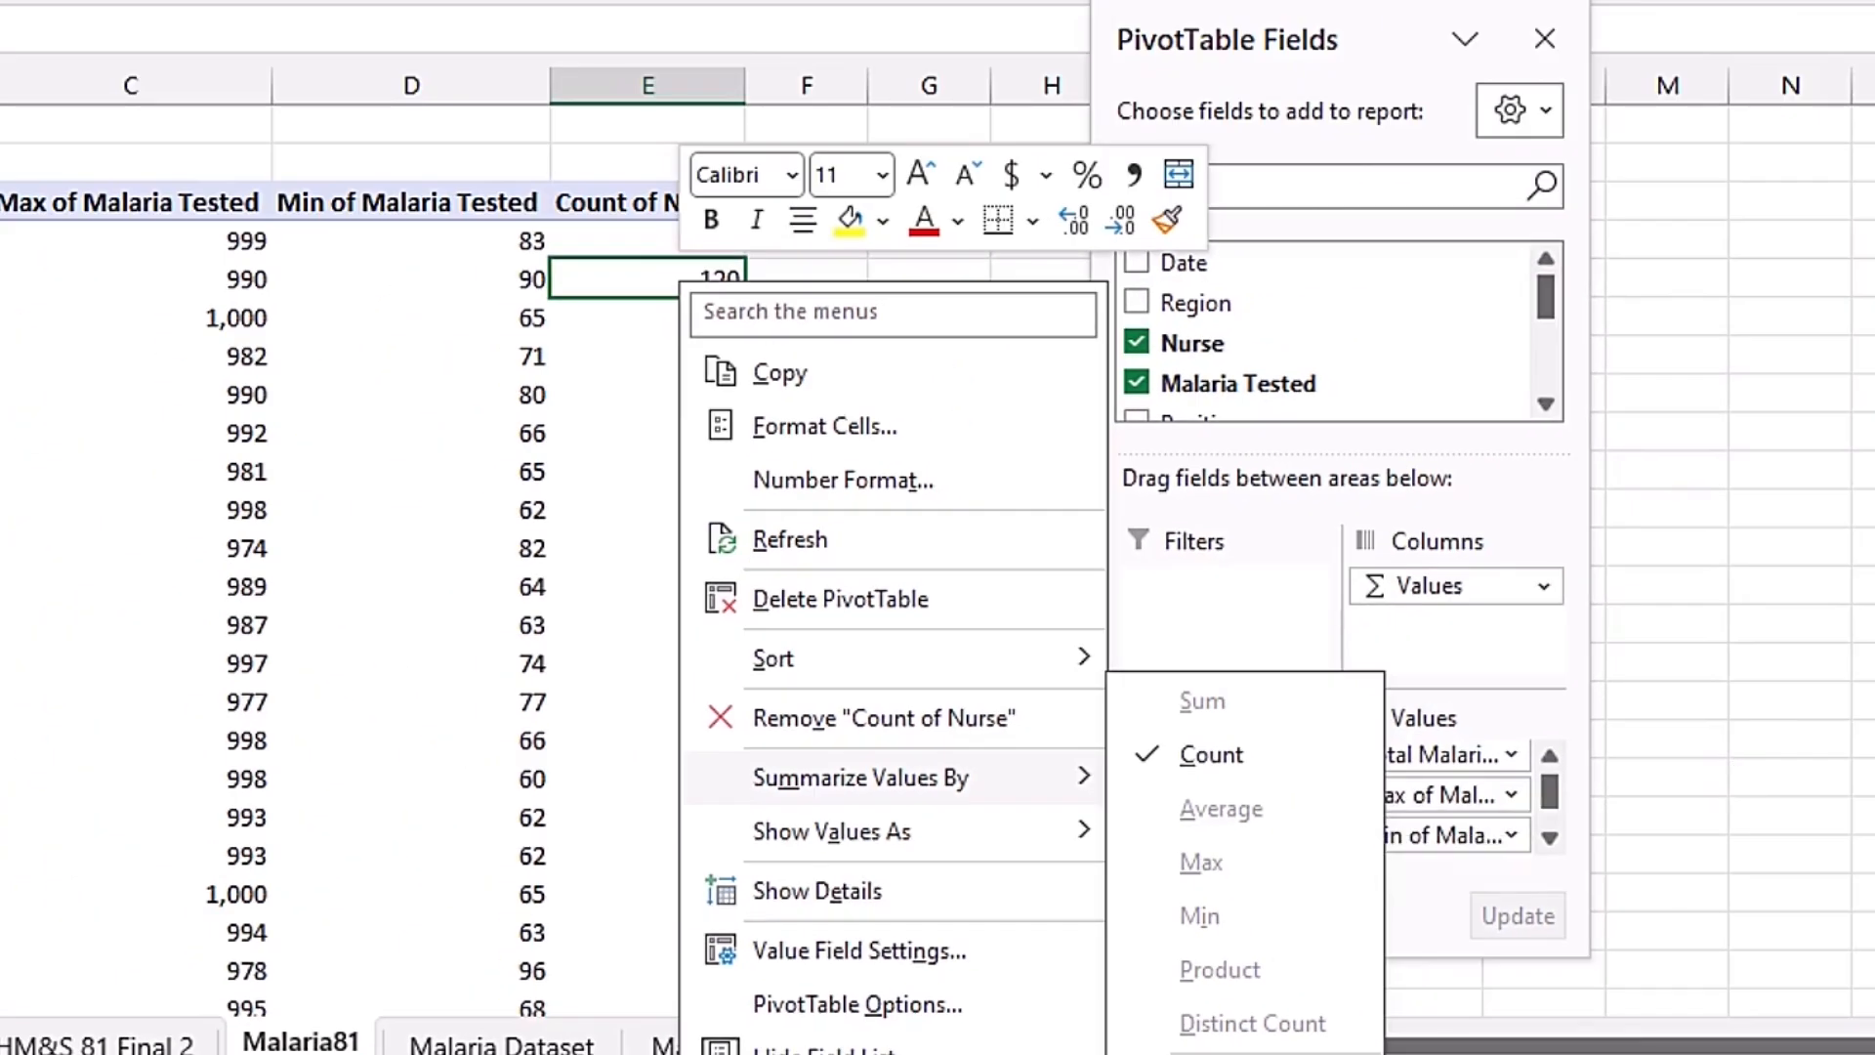
pyautogui.press('Escape')
pyautogui.press('Escape')
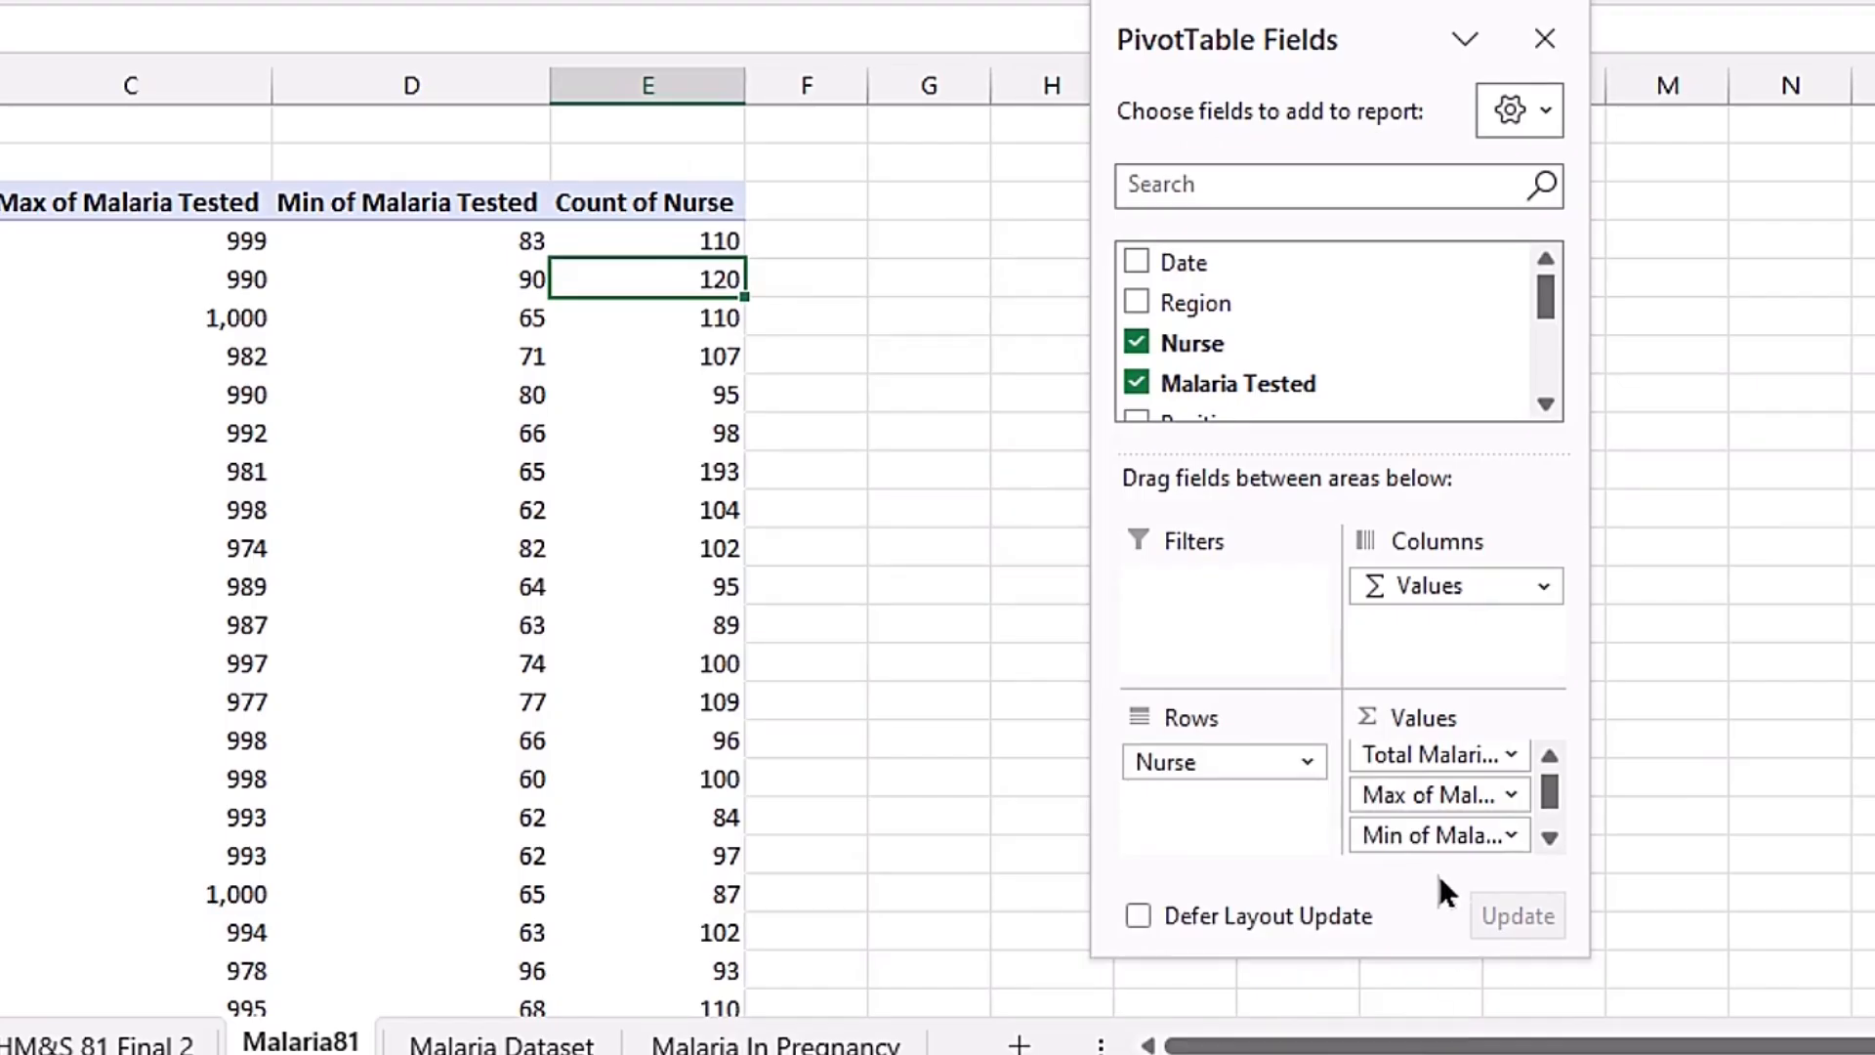
# Remove the Min of Malaria Tested field from the PivotTable's values and close the field list.
pyautogui.moveTo(1444, 830); pyautogui.dragTo(980, 582)
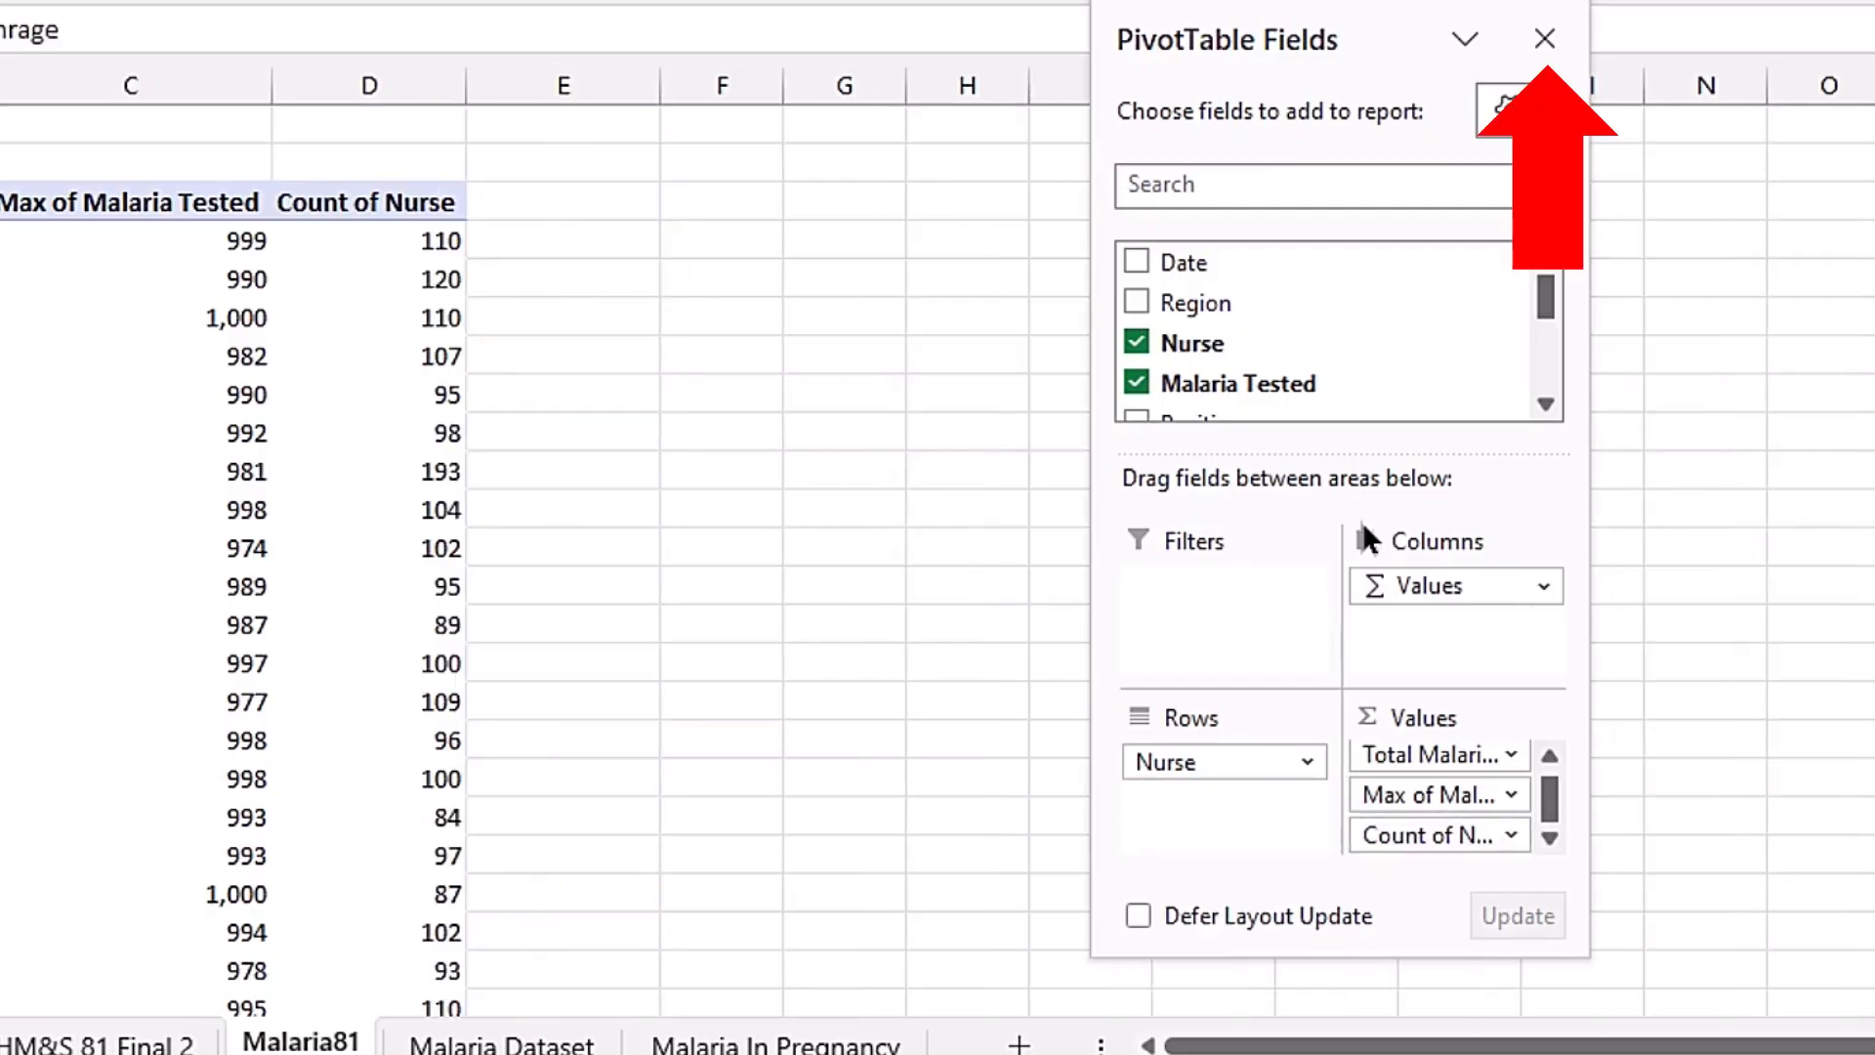
pyautogui.click(1544, 41)
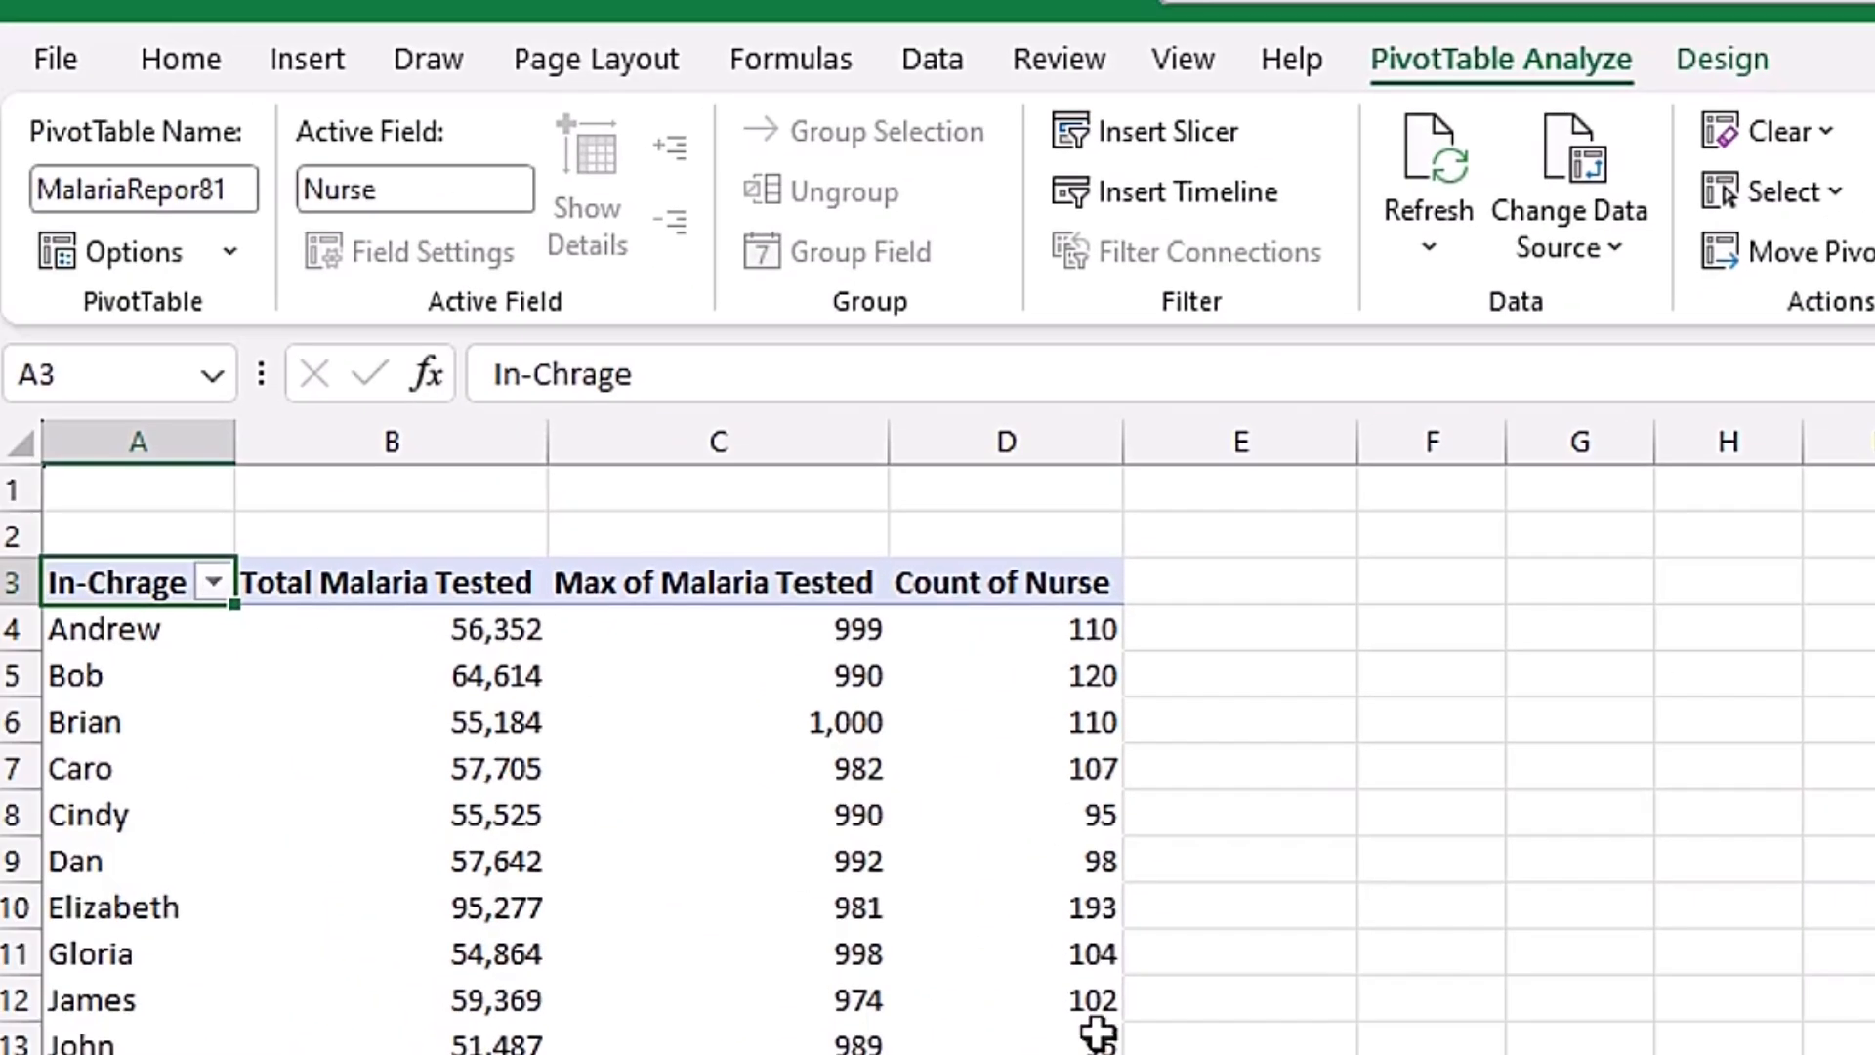
# Apply the first custom PivotTable style, with the dark green header, to the malaria report.
pyautogui.click(837, 757)
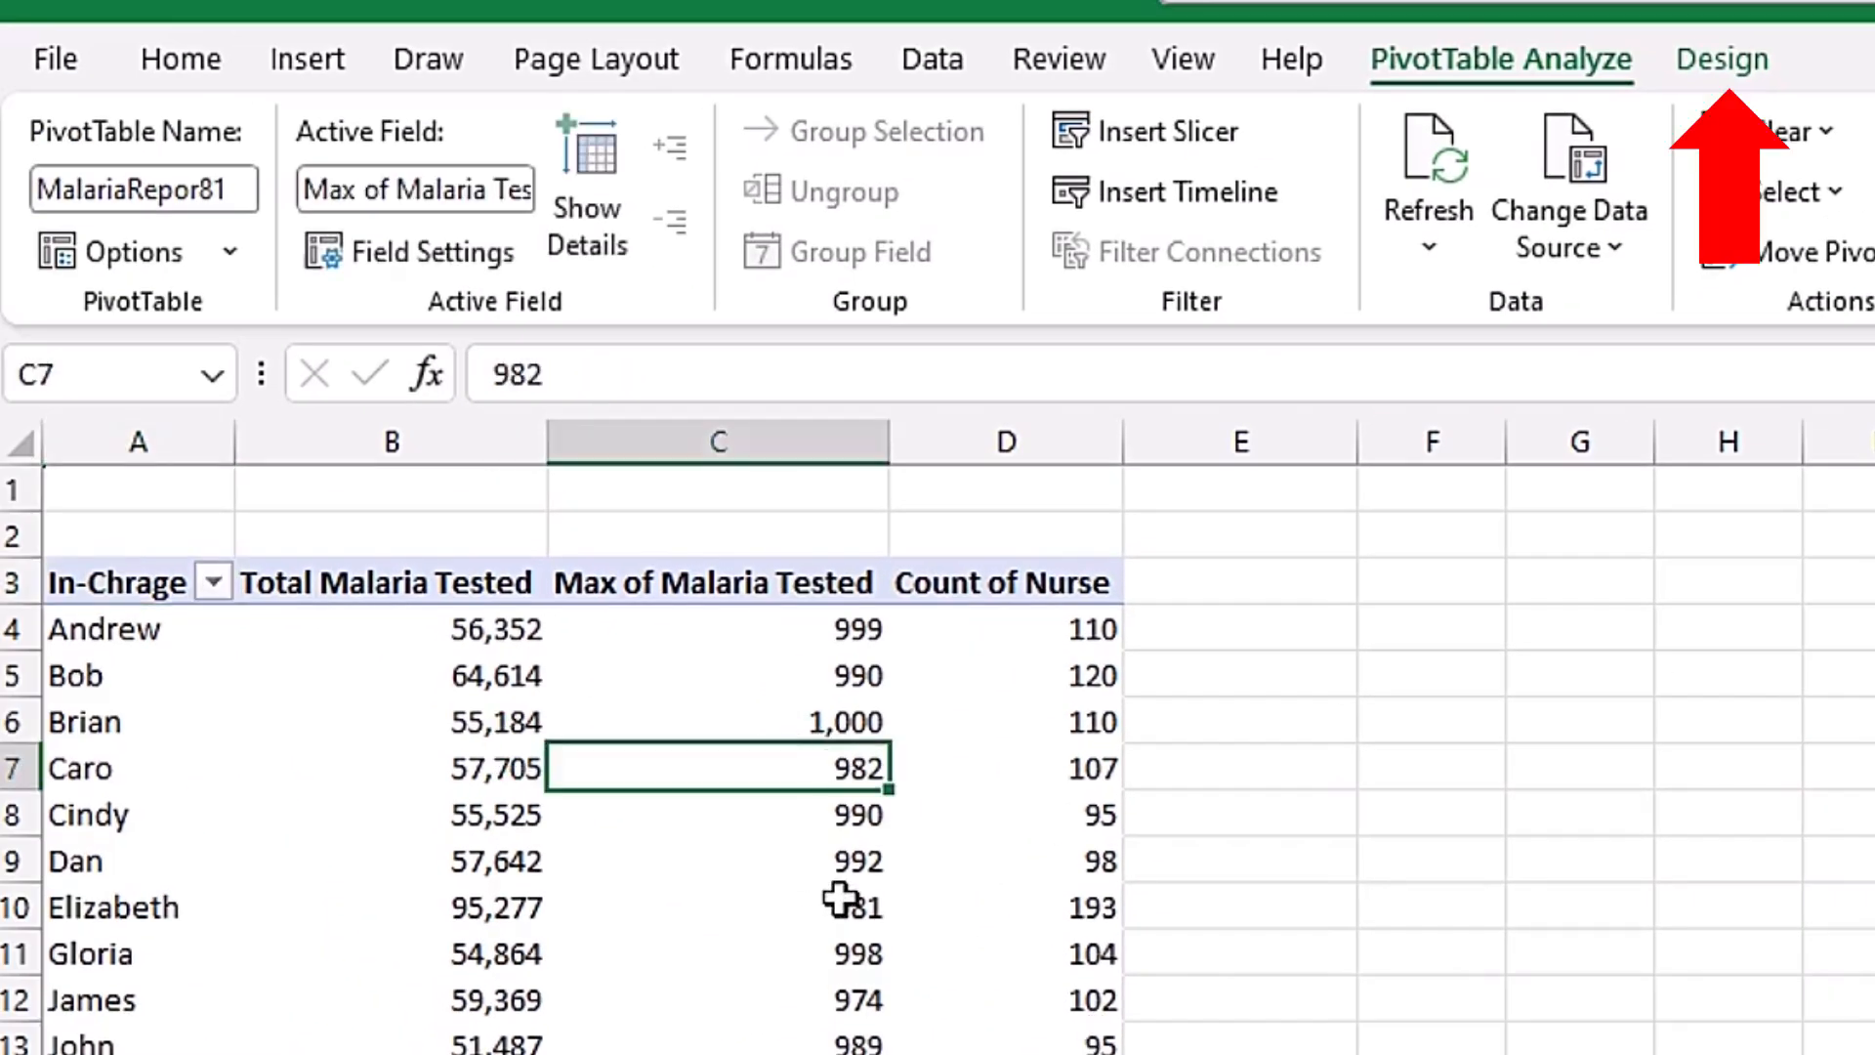
pyautogui.click(1727, 58)
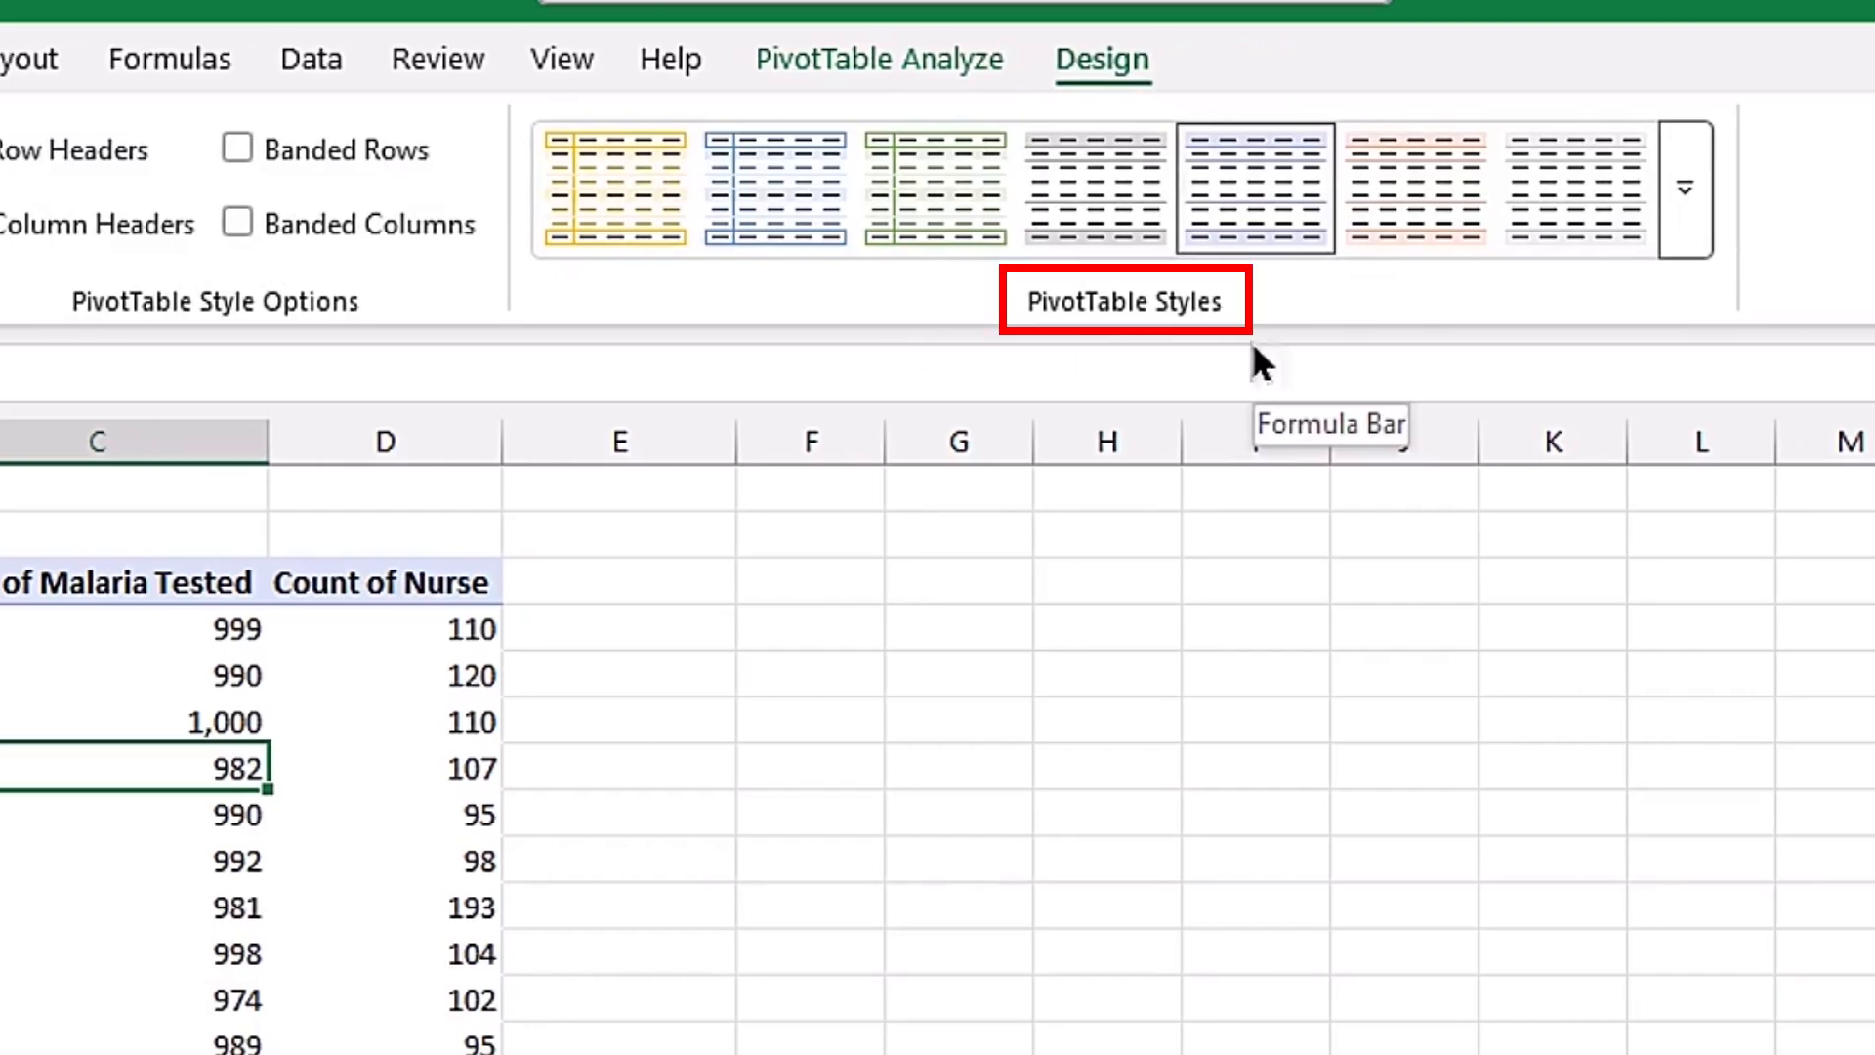
pyautogui.click(1687, 205)
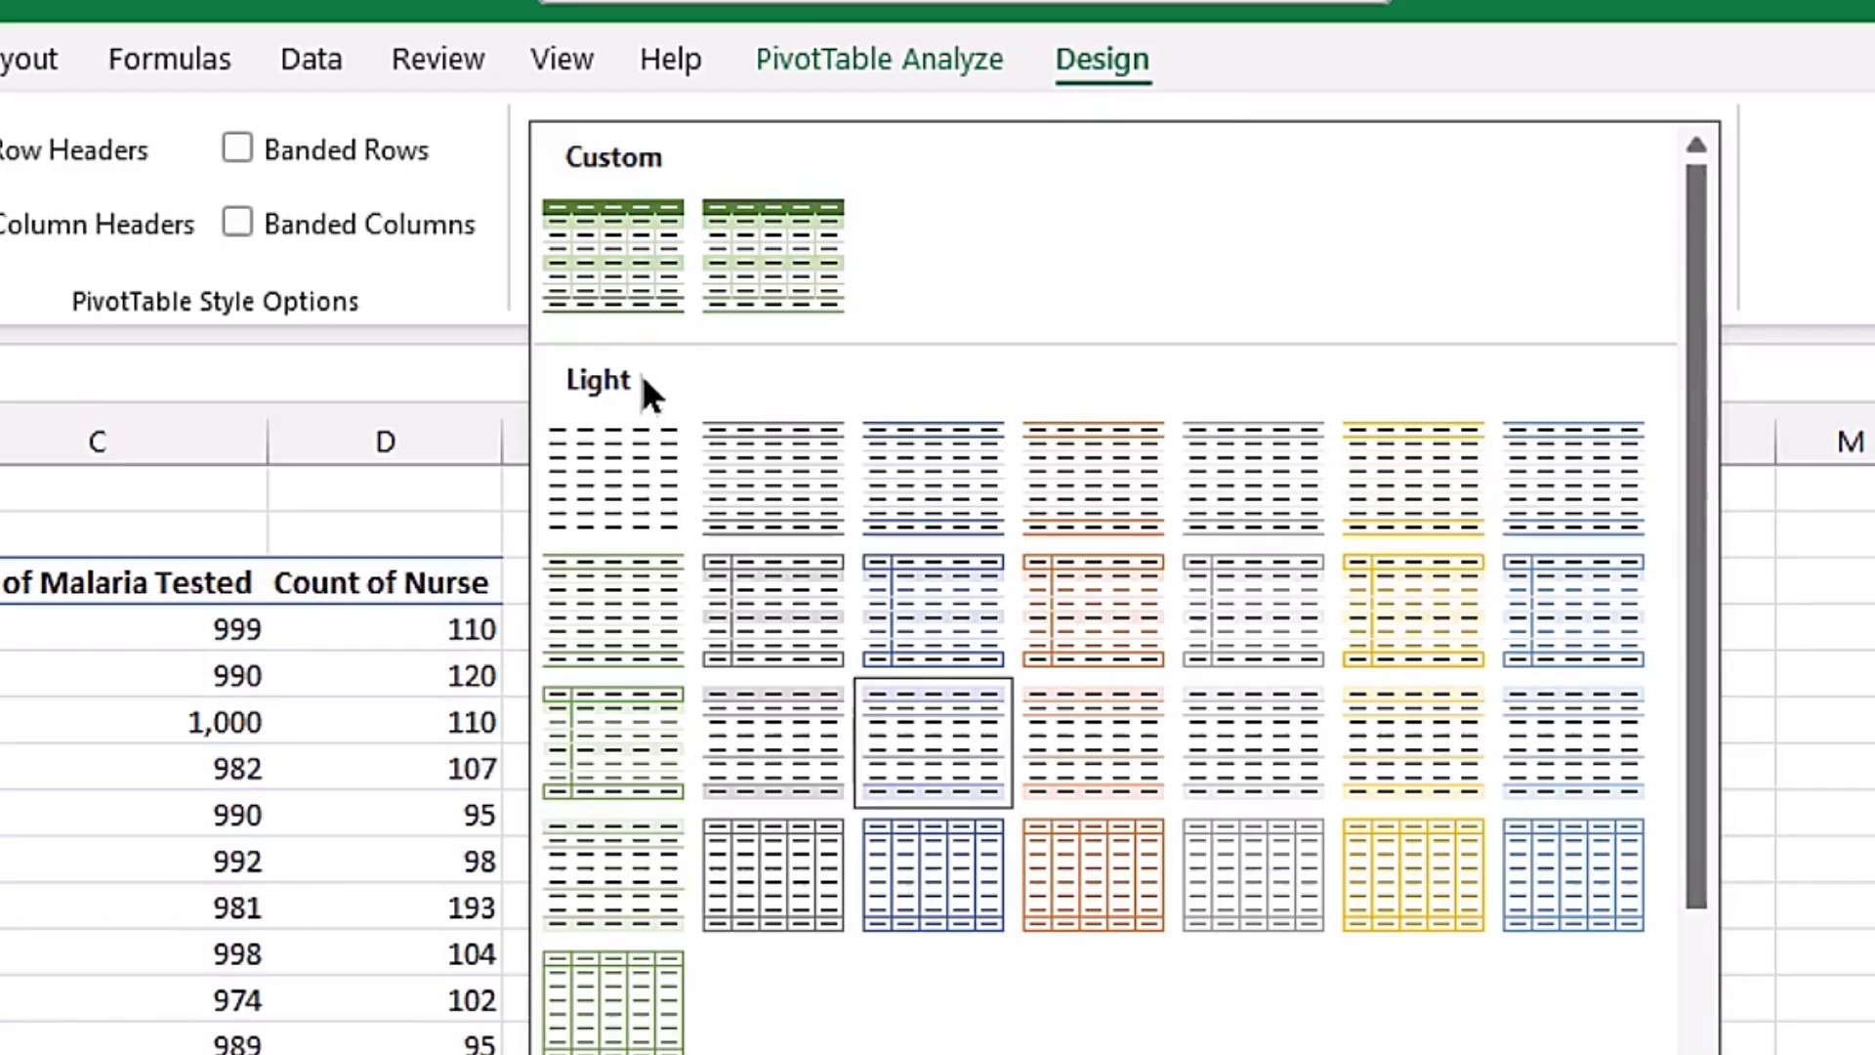
pyautogui.click(630, 250)
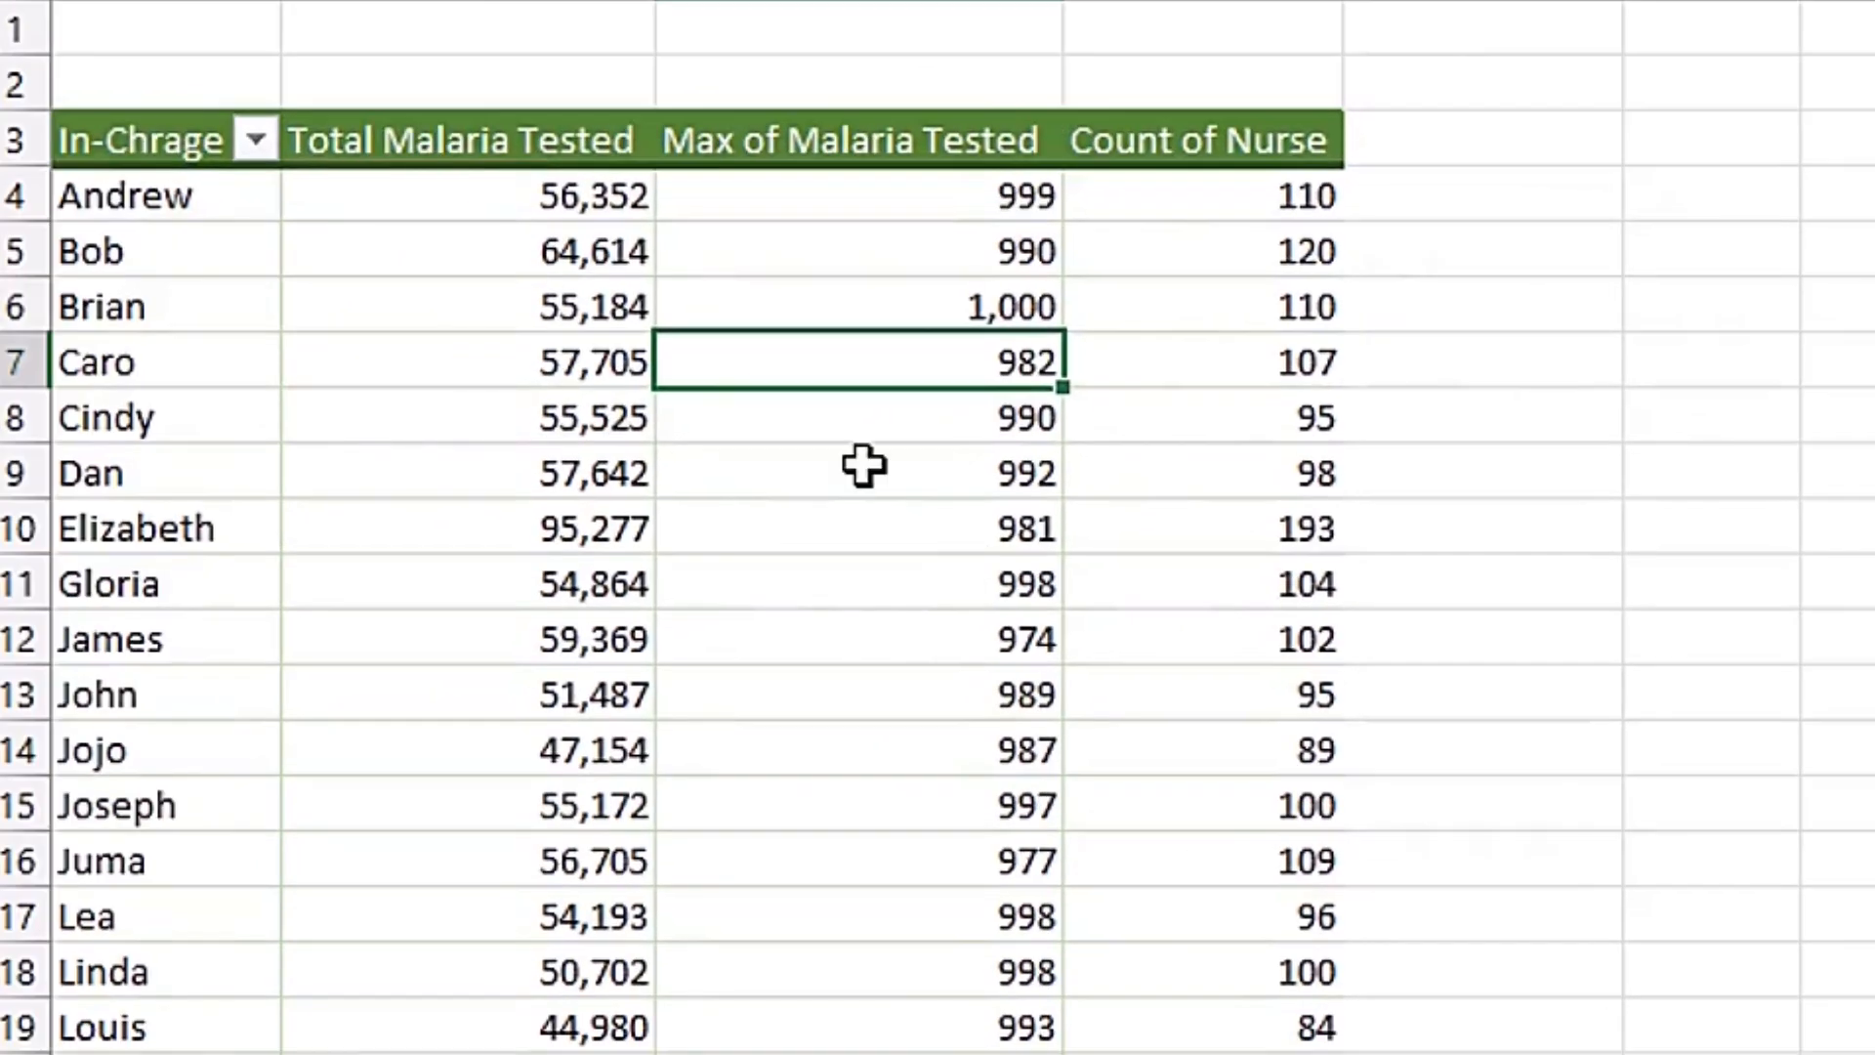
pyautogui.moveTo(864, 466)
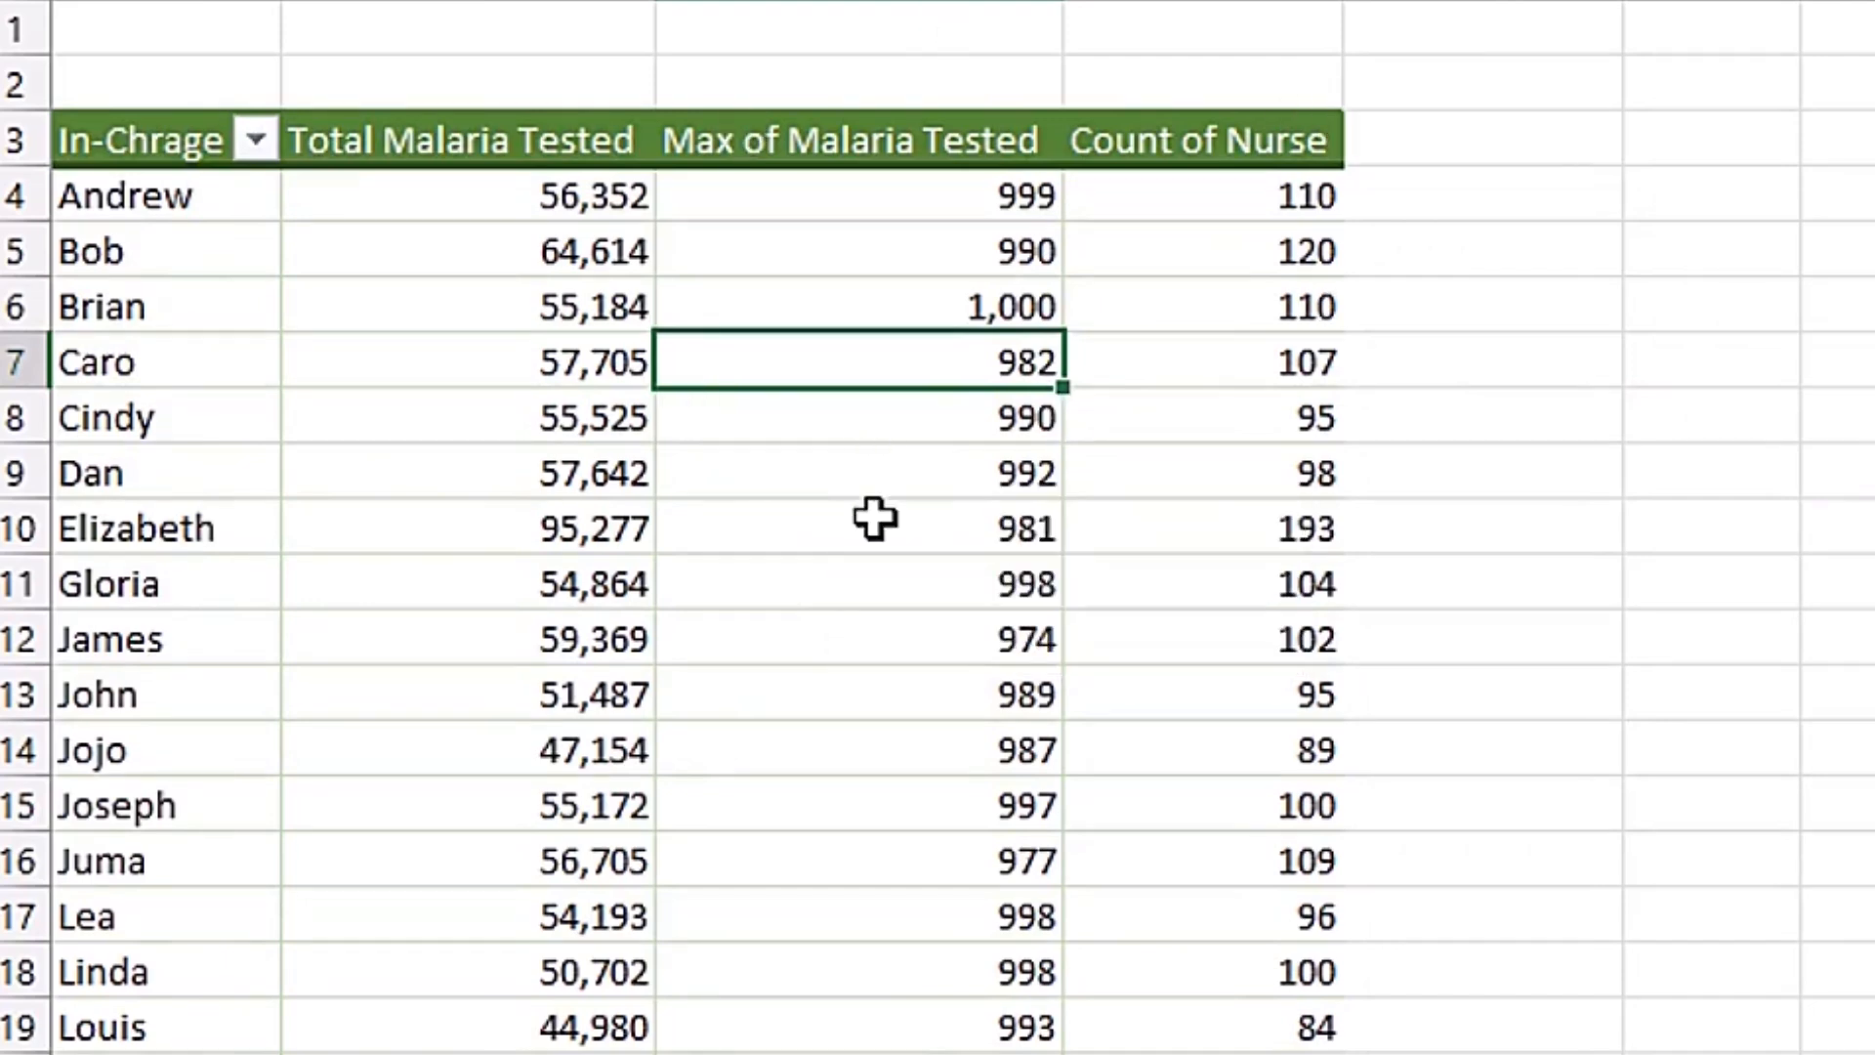
pyautogui.moveTo(874, 518)
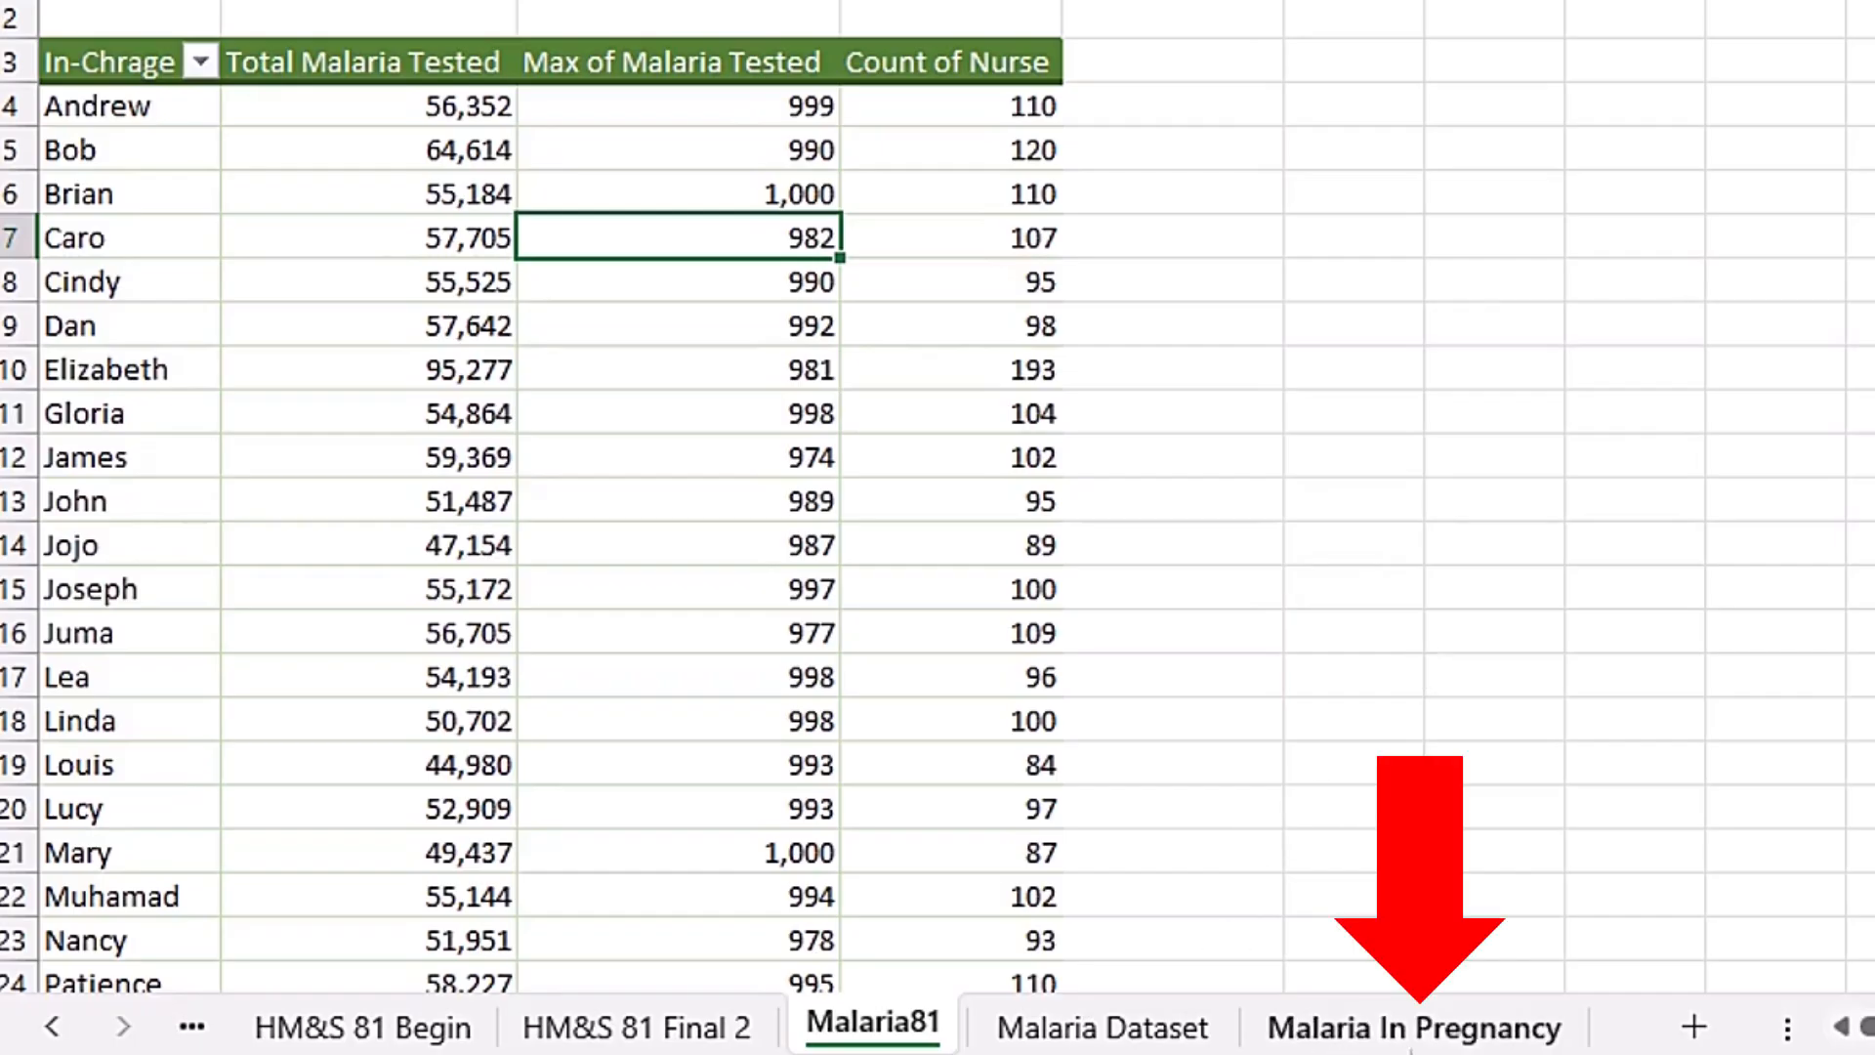
# On the Malaria In Pregnancy sheet, create a PivotTable from the MalariaInPregnancy table, placed in the existing worksheet at cell E4.
pyautogui.click(1413, 1035)
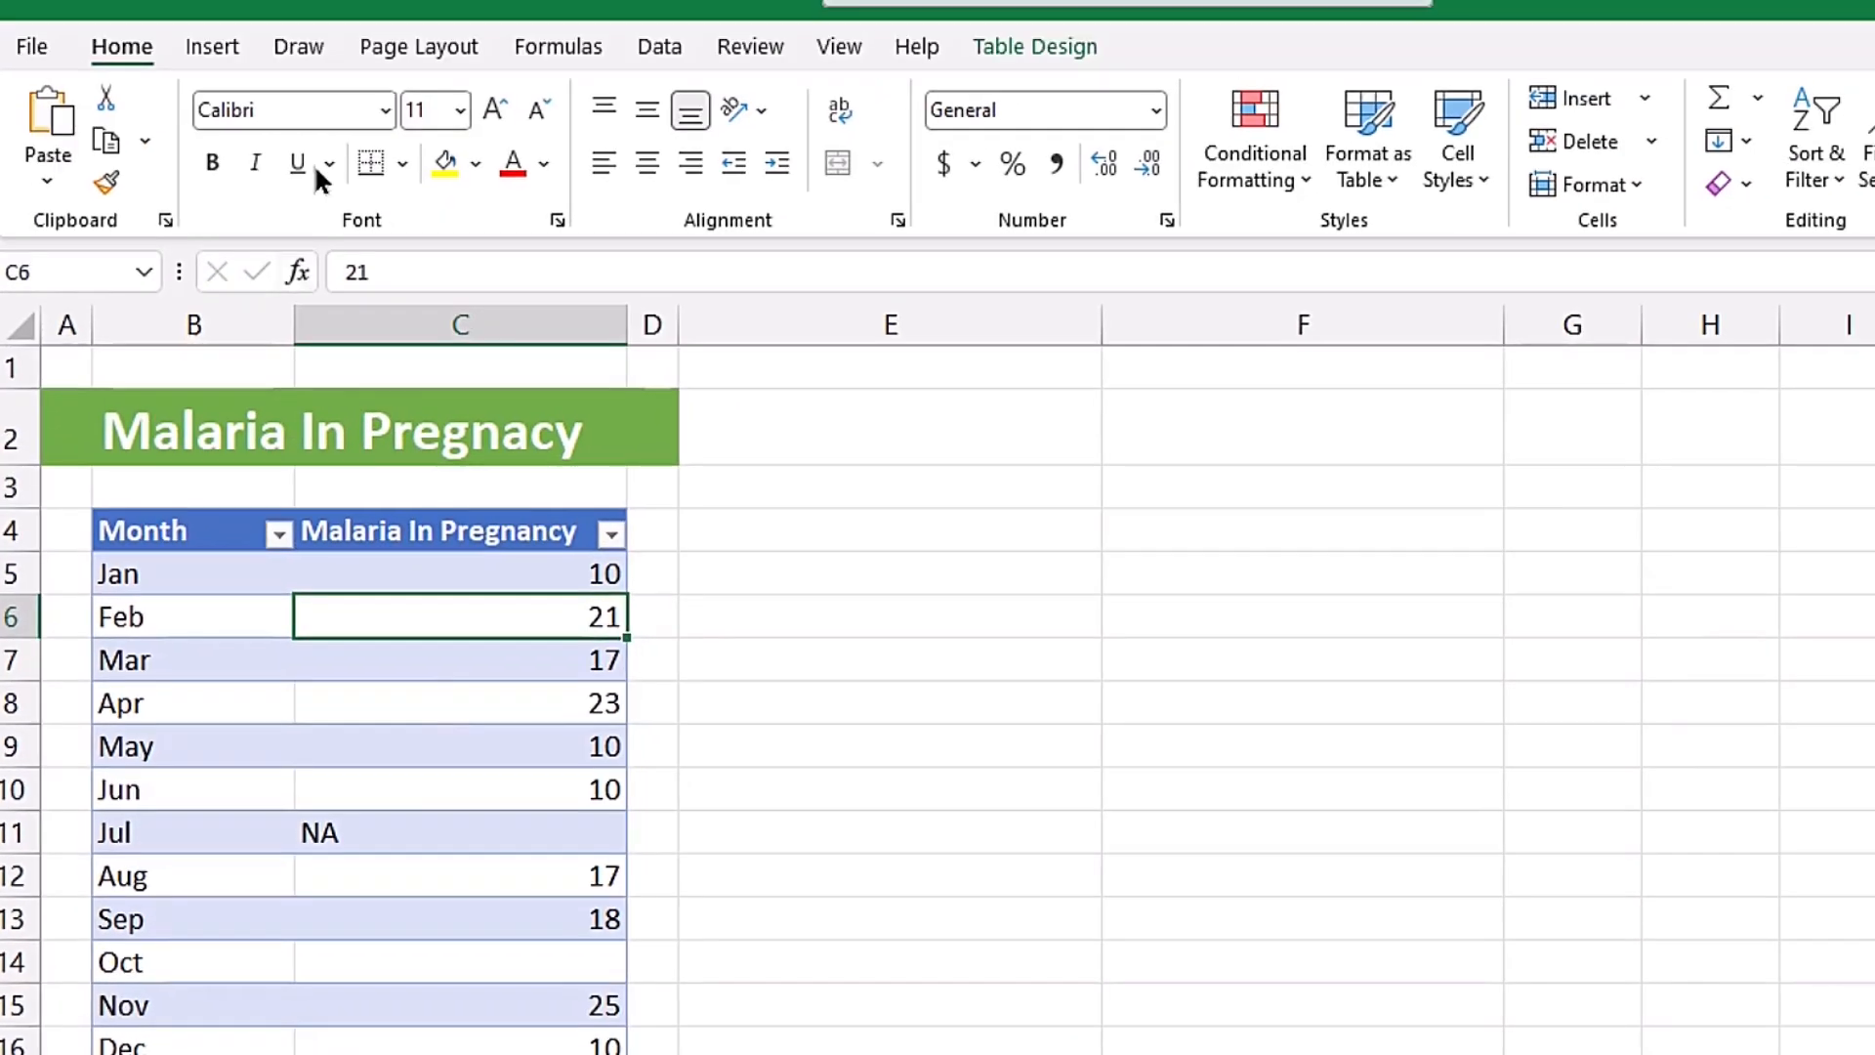
pyautogui.click(200, 43)
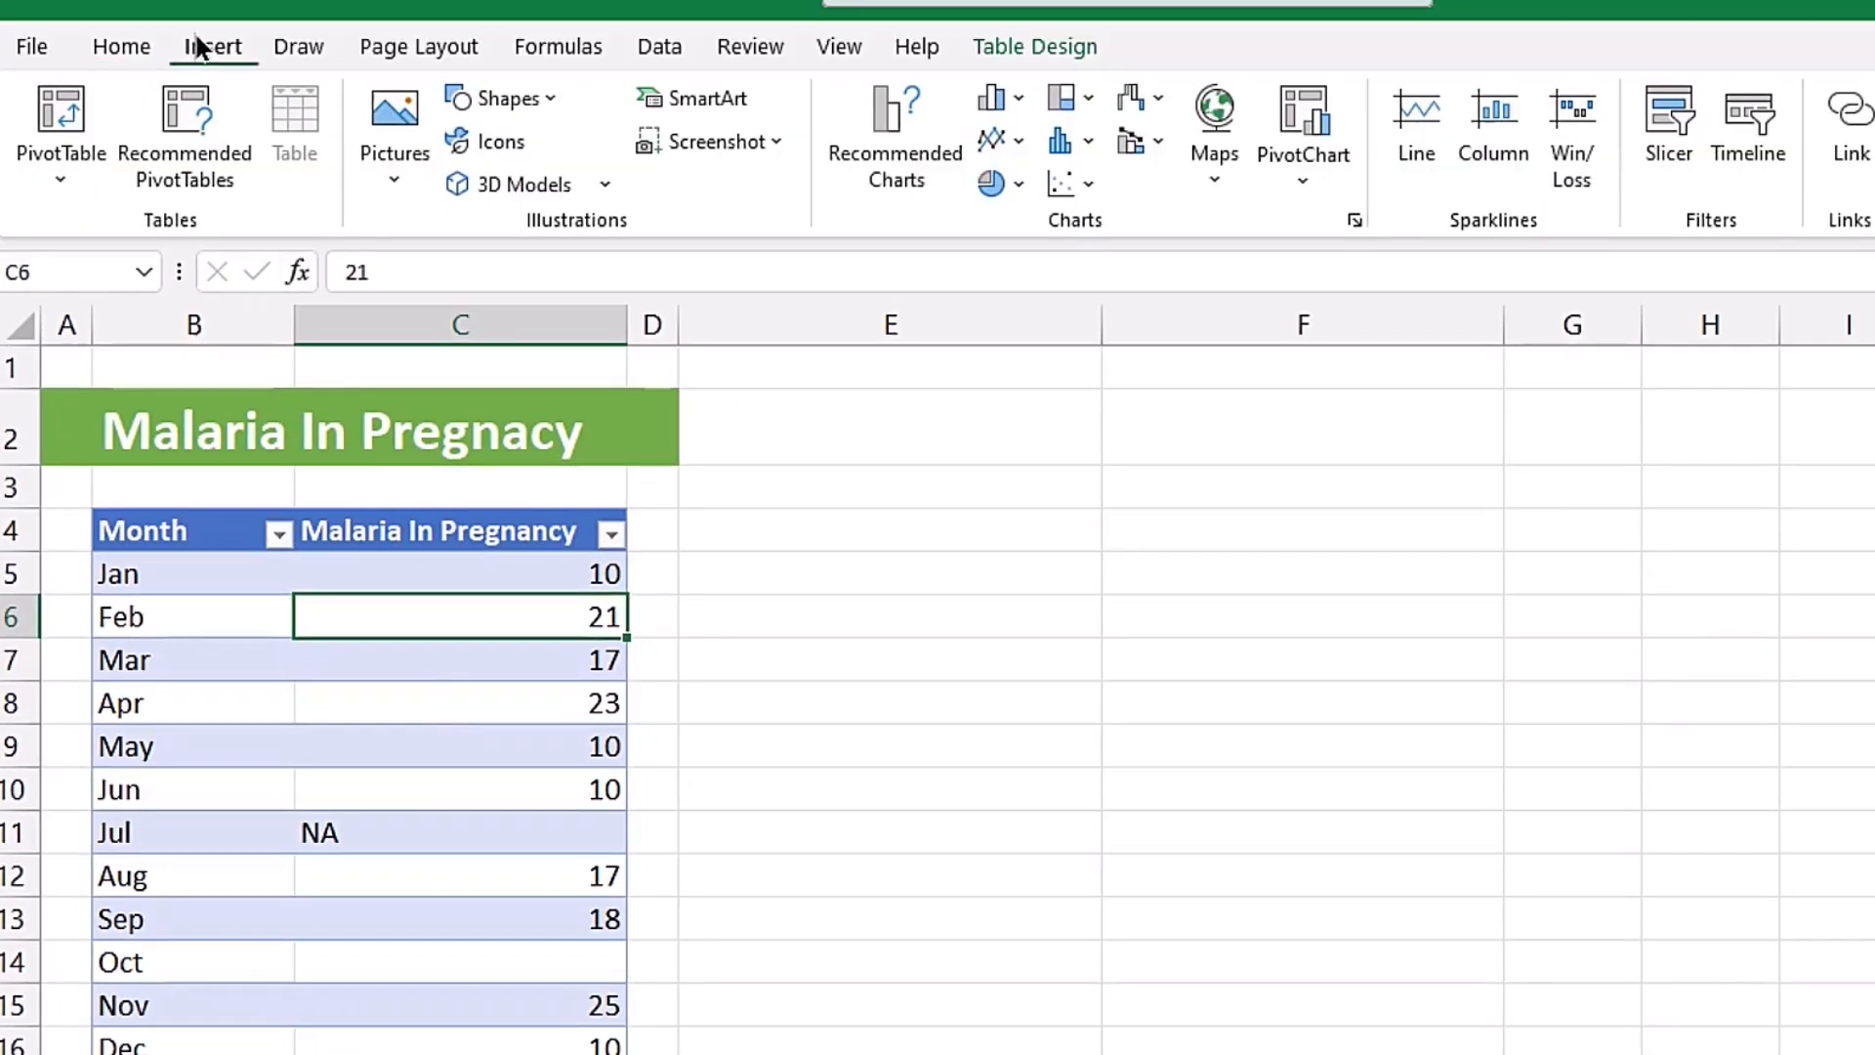
pyautogui.click(61, 109)
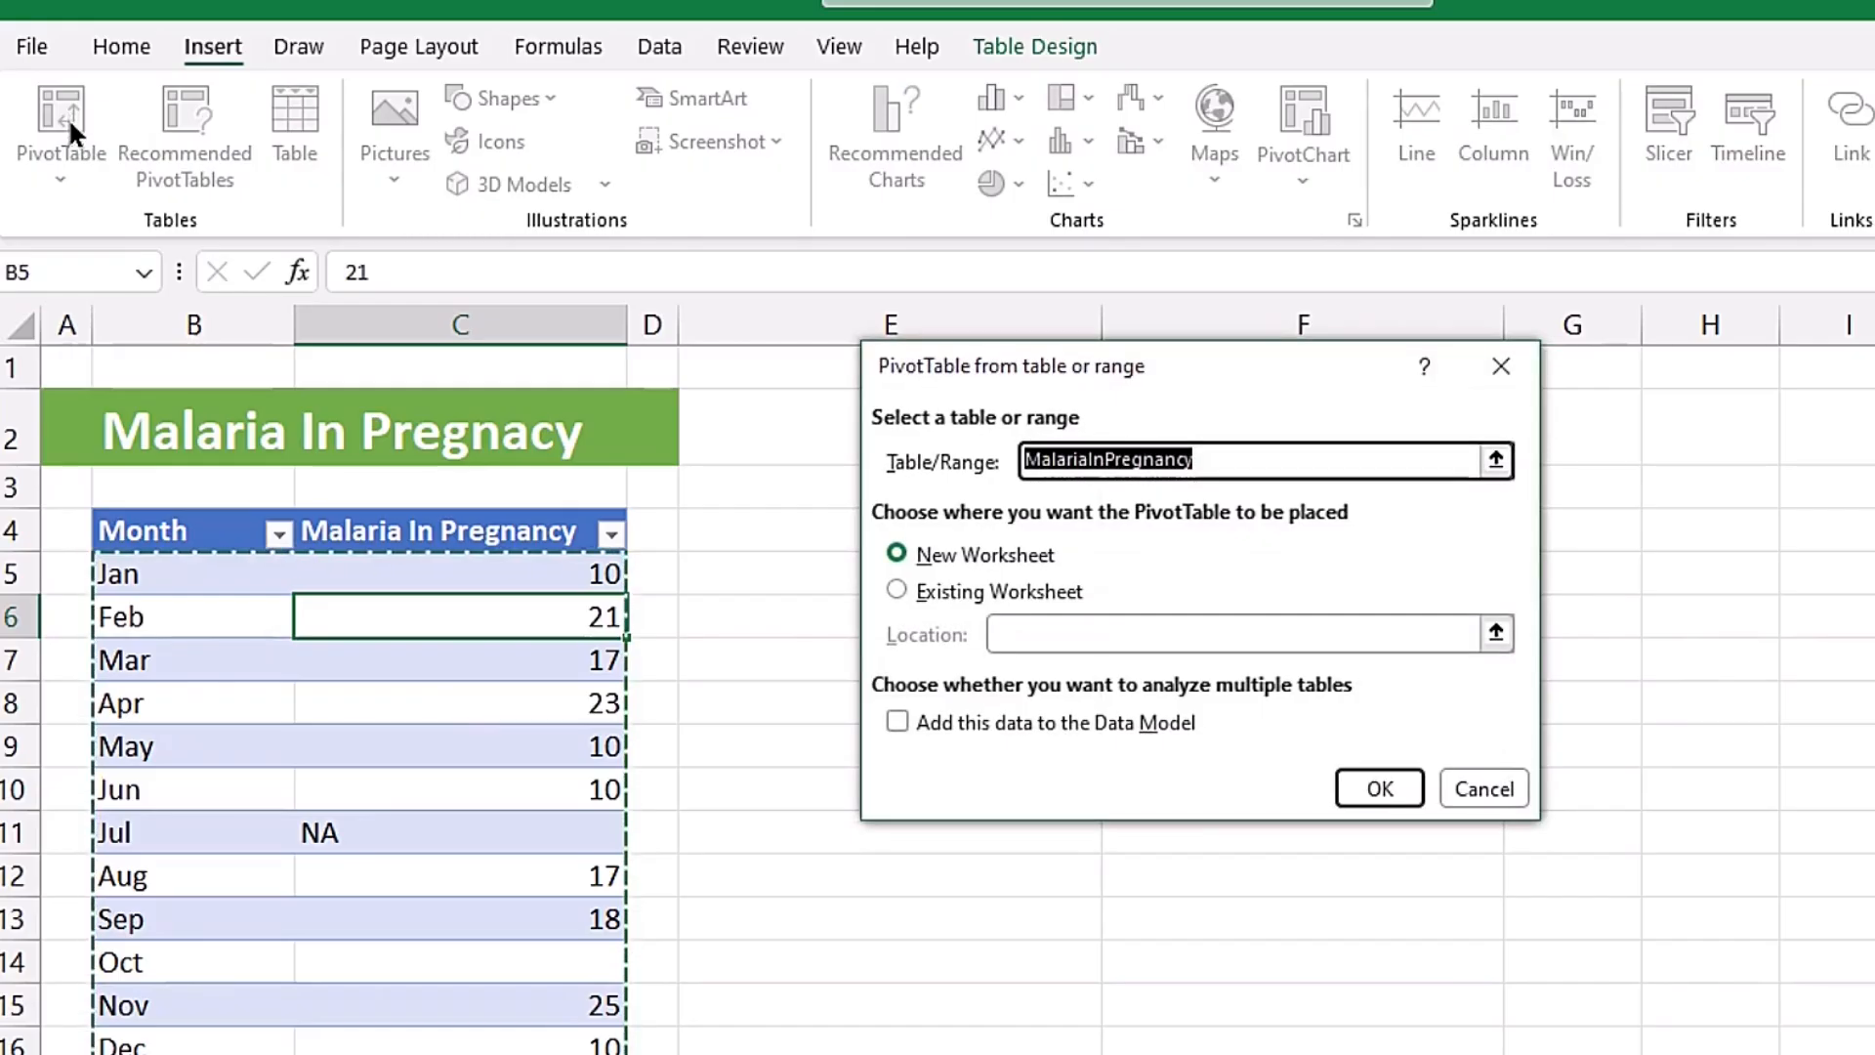
pyautogui.moveTo(1152, 389); pyautogui.dragTo(1460, 381)
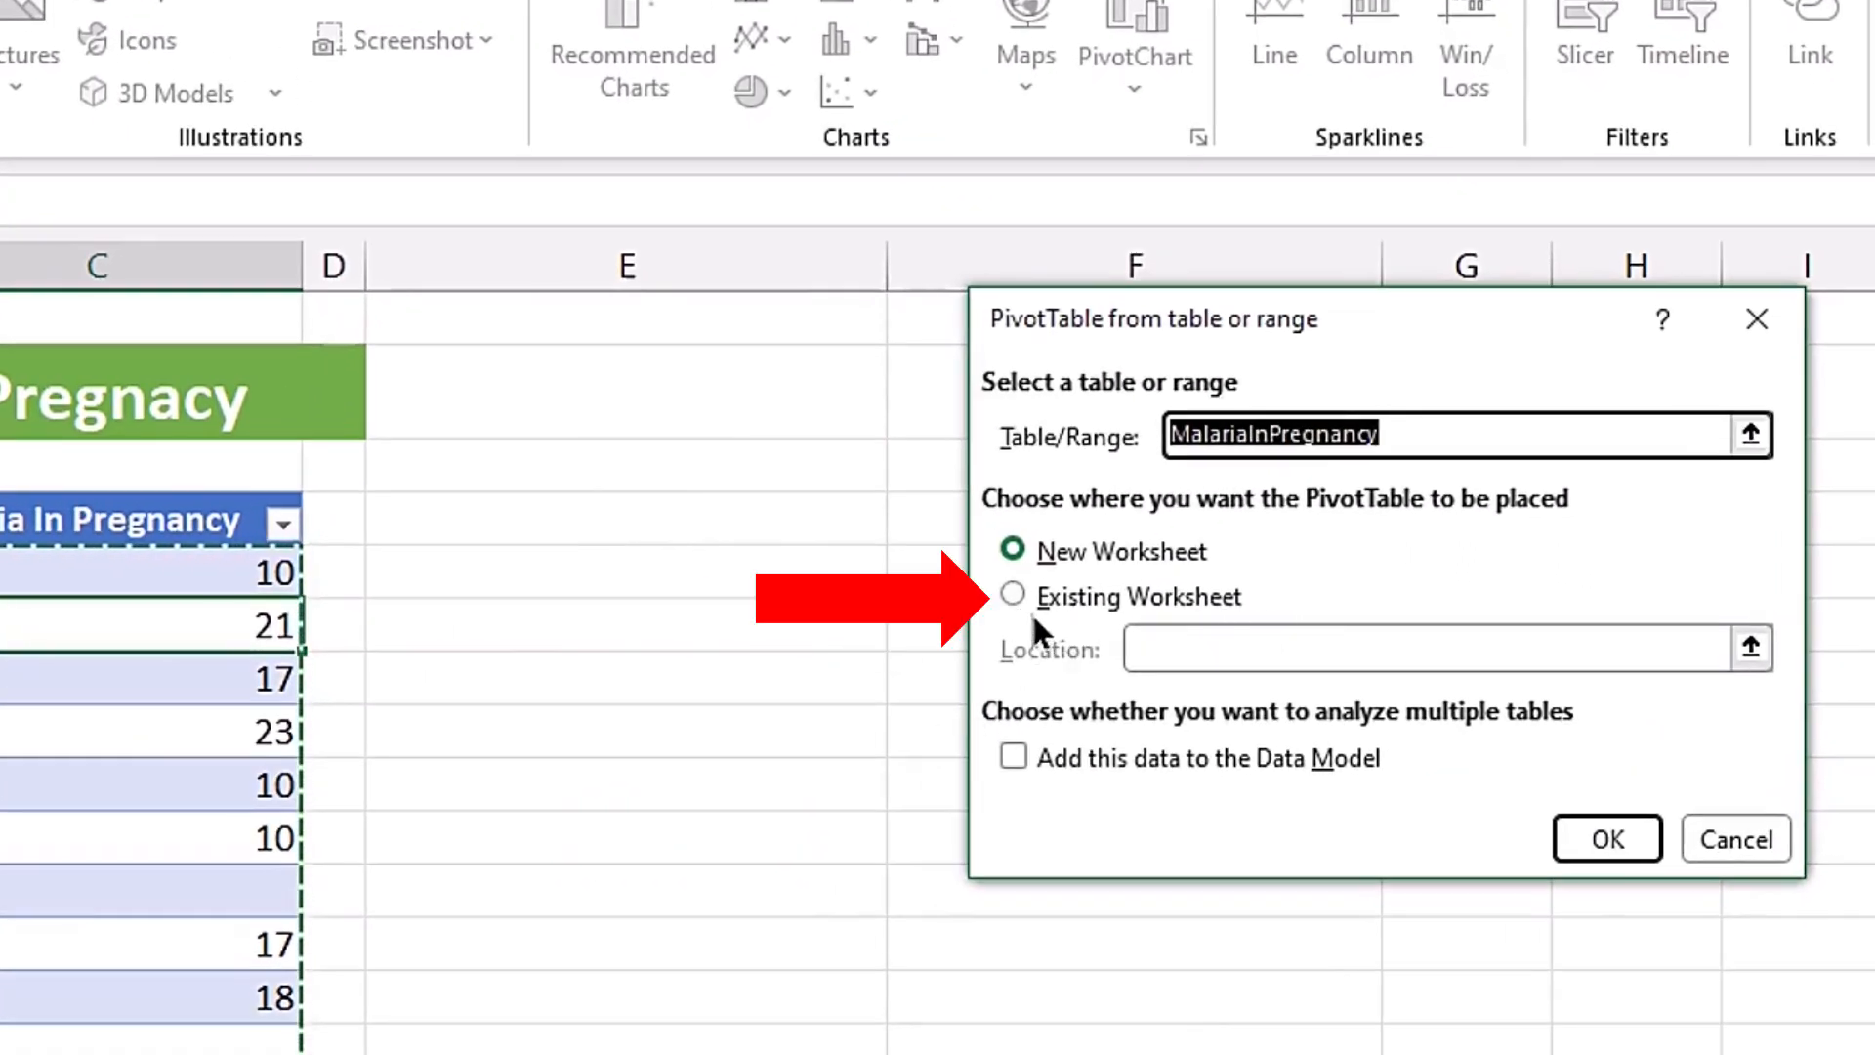
pyautogui.click(1013, 594)
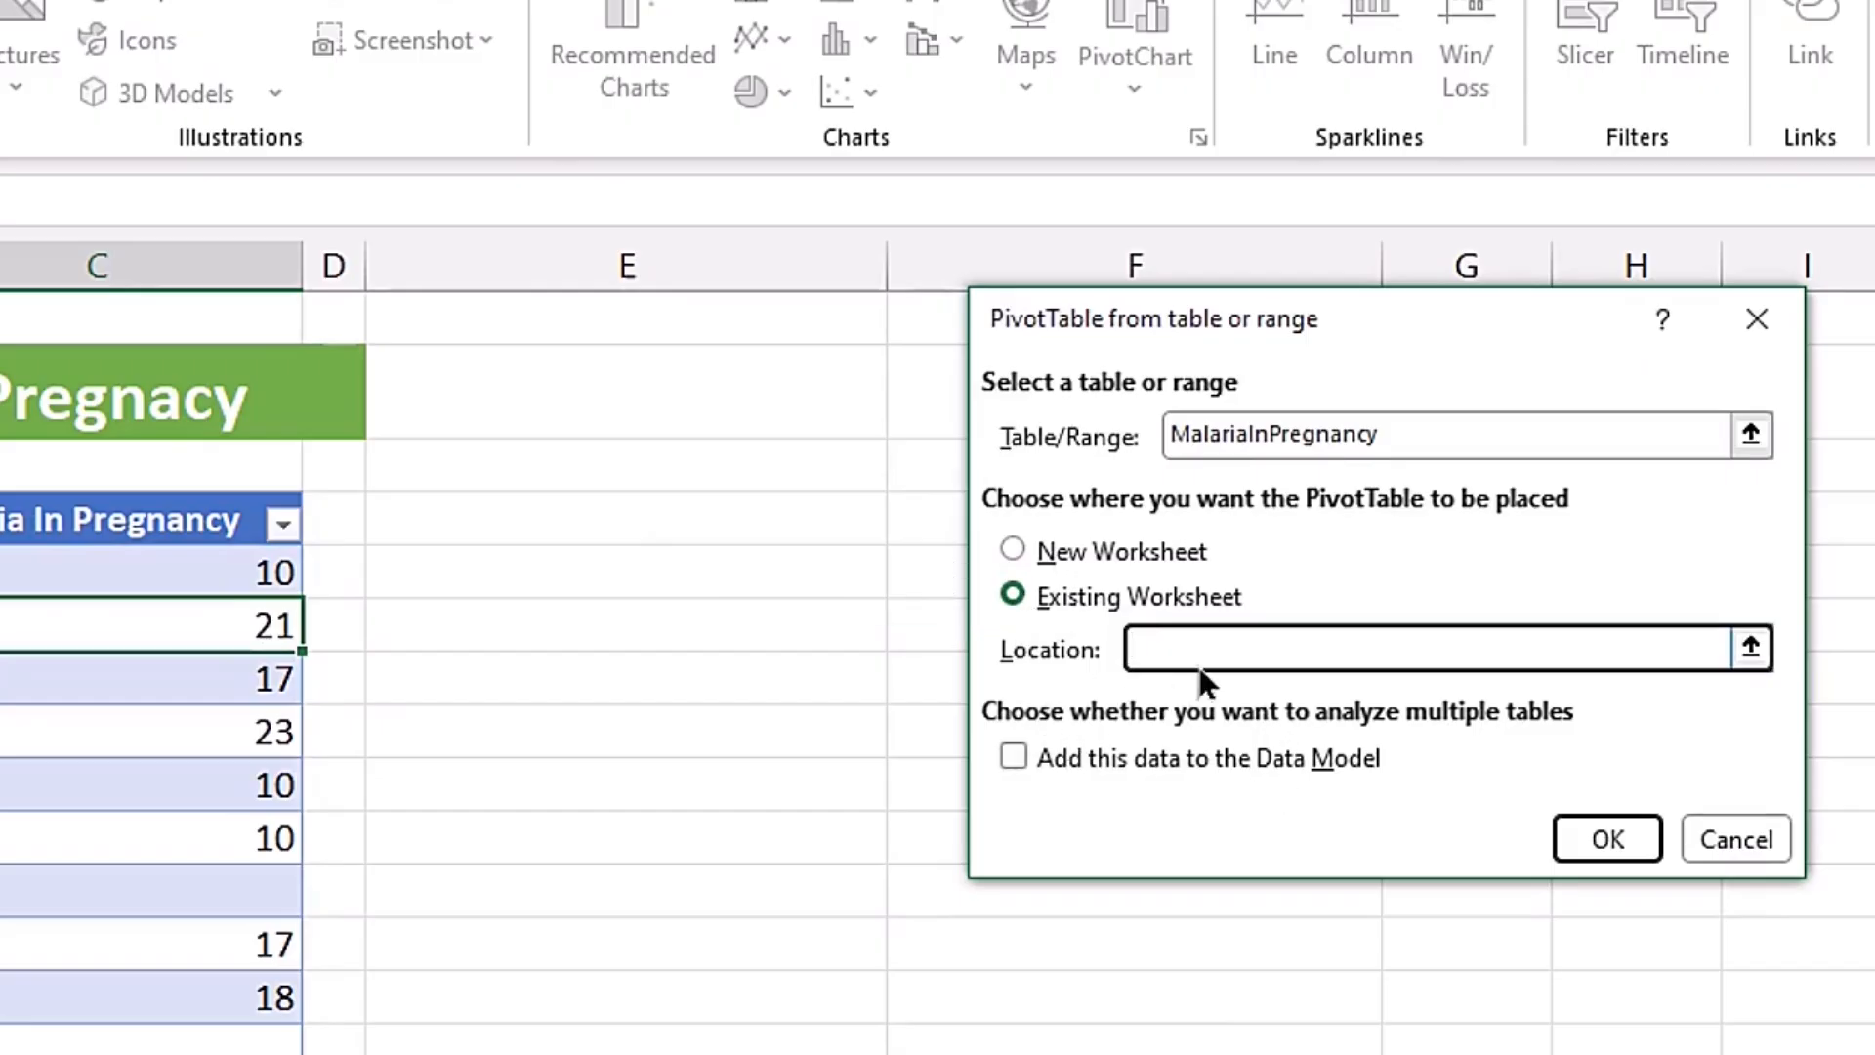
pyautogui.click(550, 512)
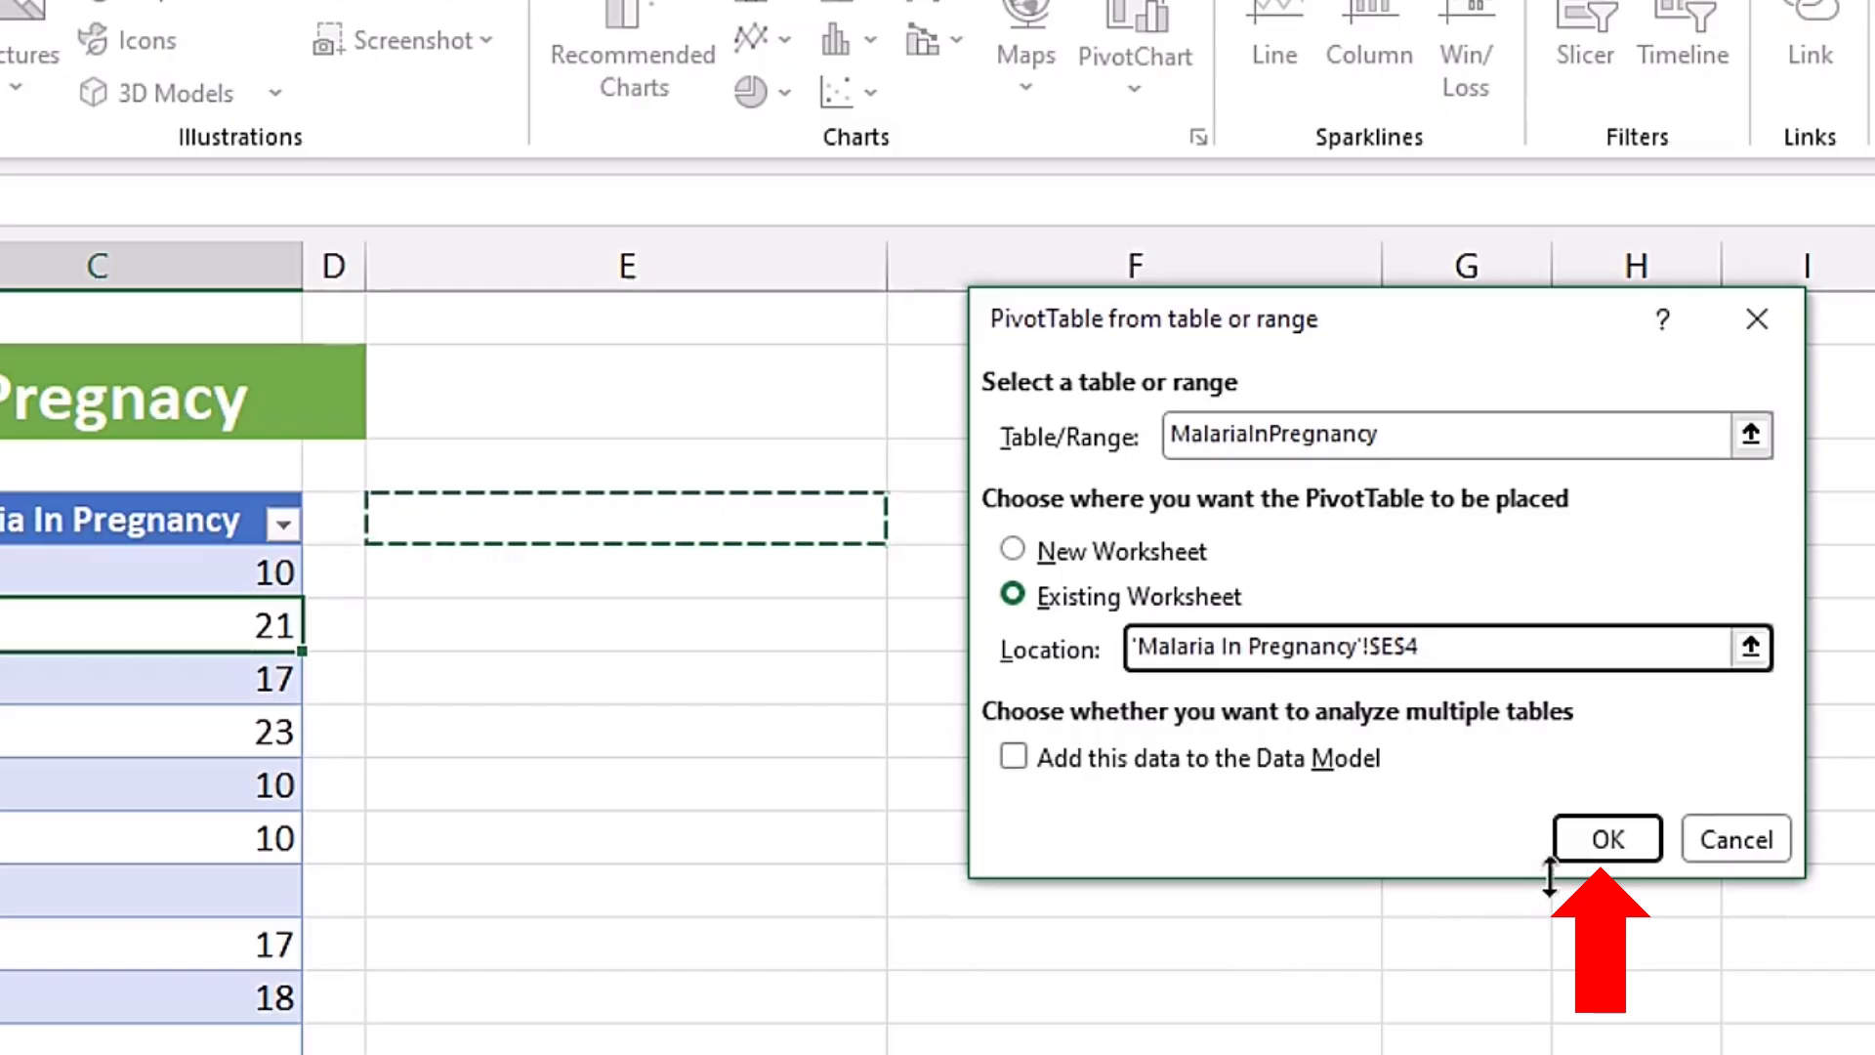
pyautogui.click(1602, 836)
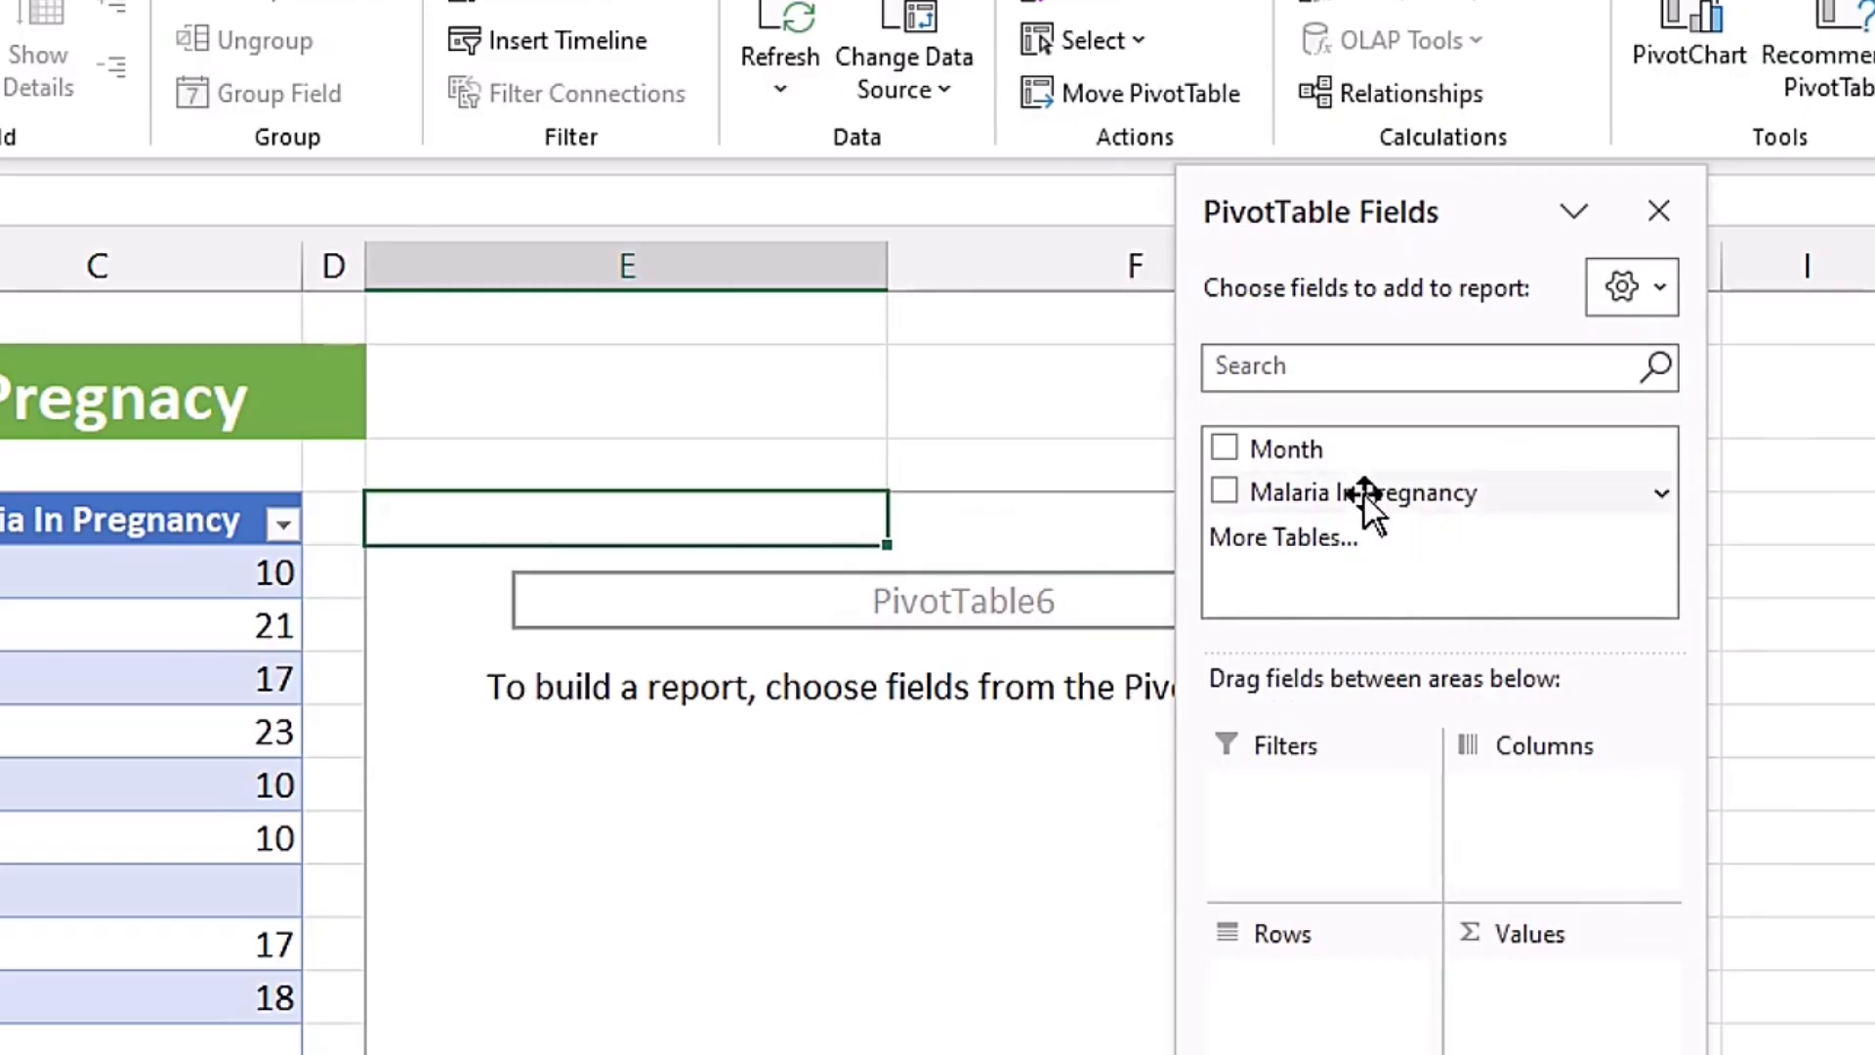
# Add the Malaria In Pregnancy field to the new PivotTable's Values area and close the field list.
pyautogui.moveTo(1363, 495); pyautogui.dragTo(1557, 992)
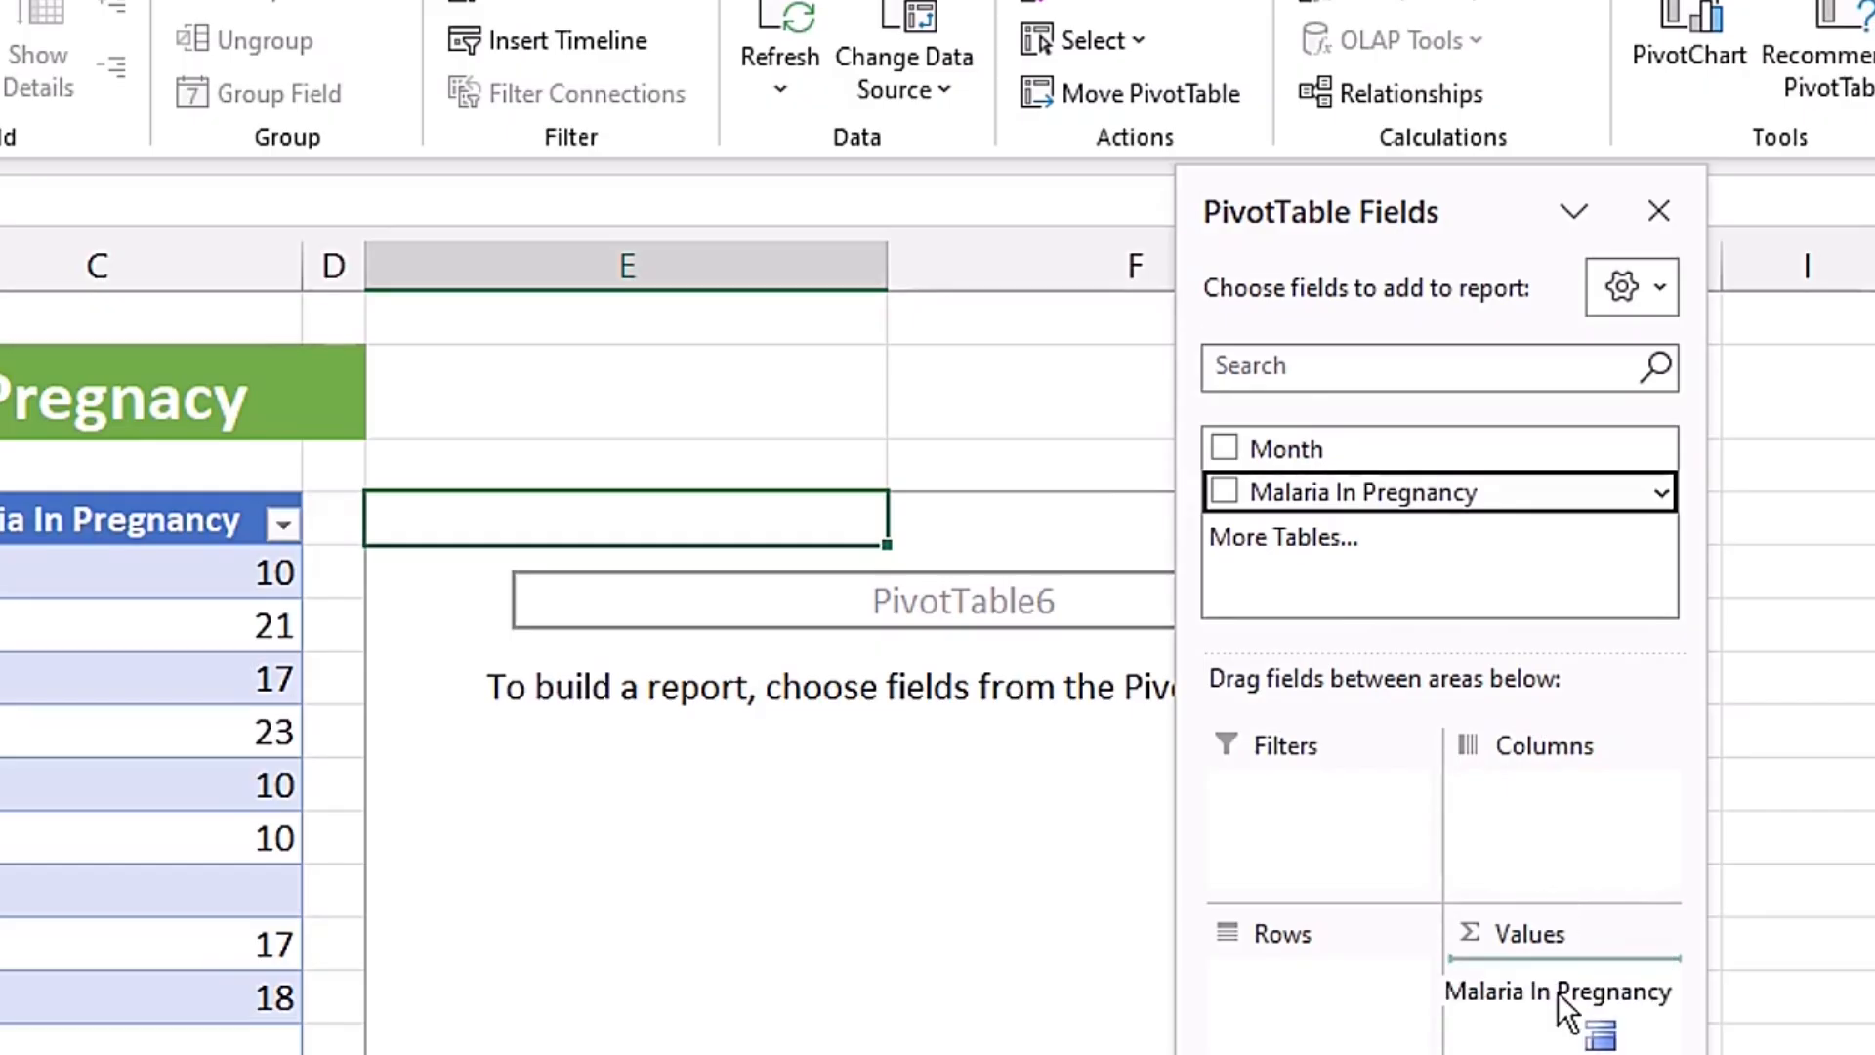
pyautogui.moveTo(1557, 993); pyautogui.dragTo(1557, 992)
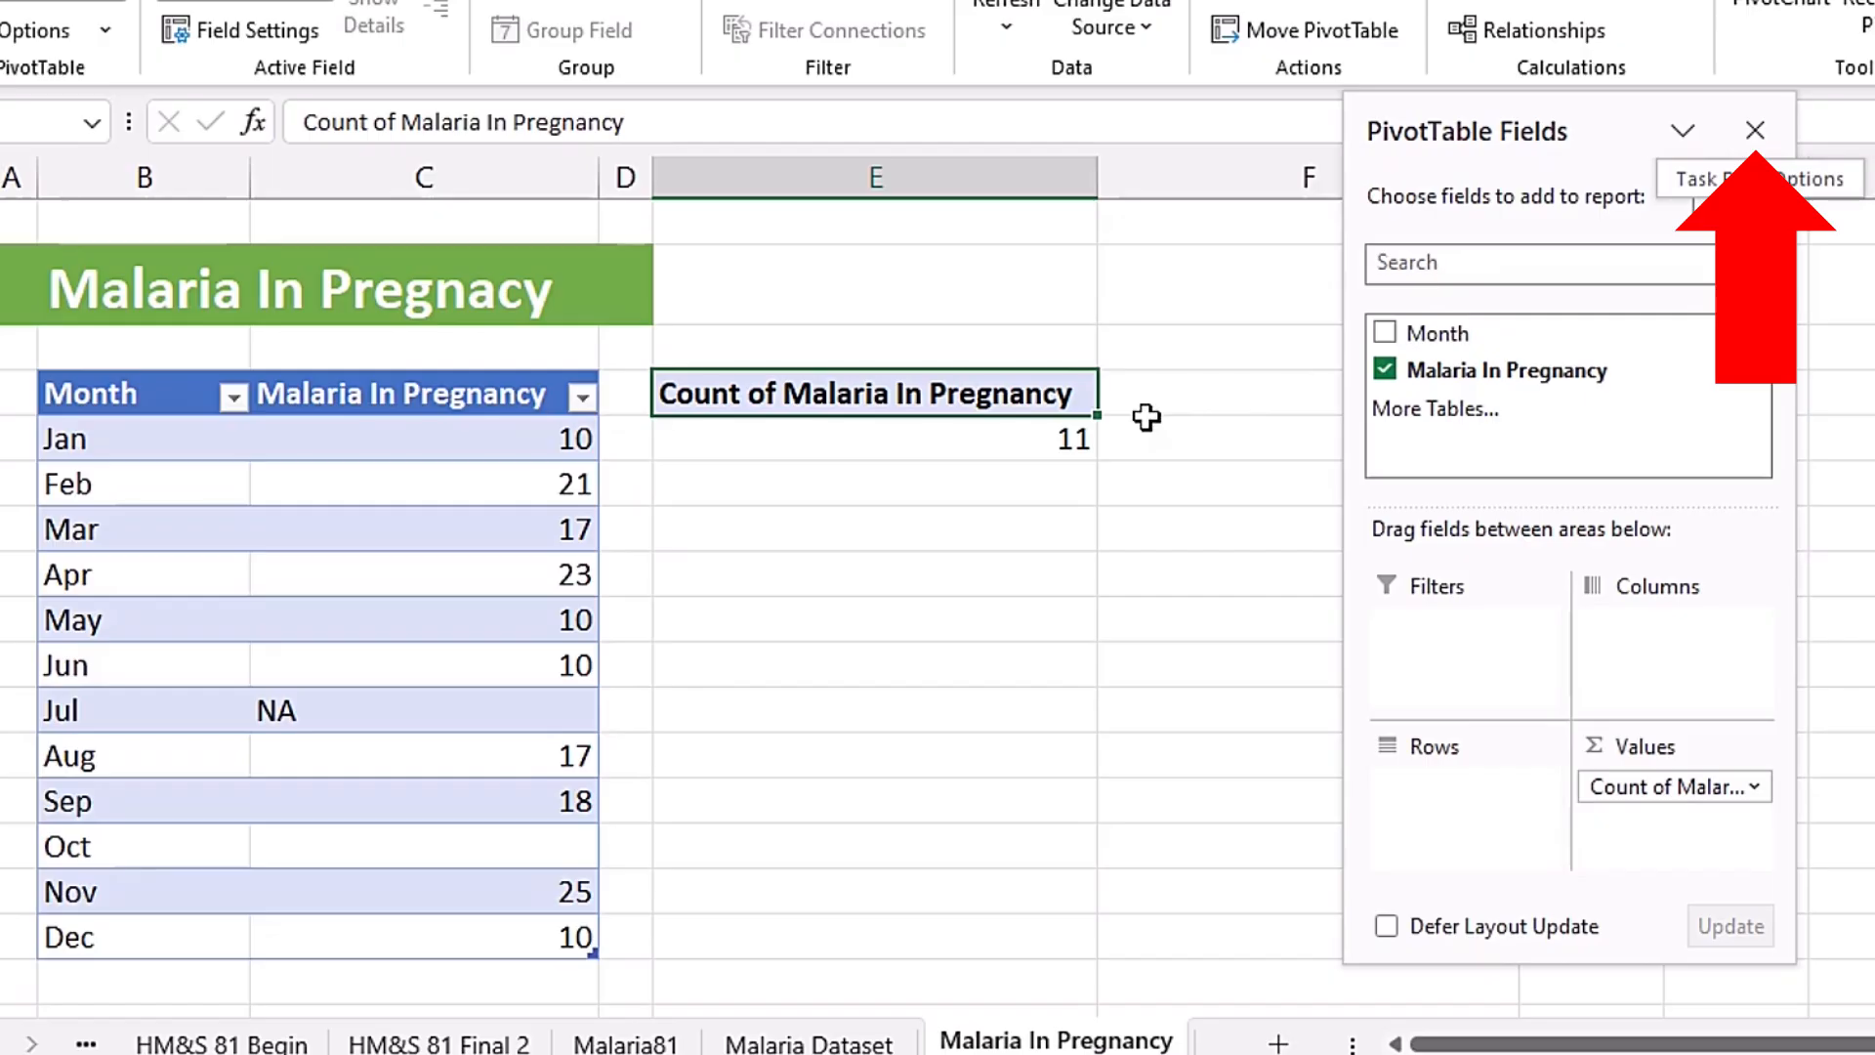
pyautogui.click(1753, 128)
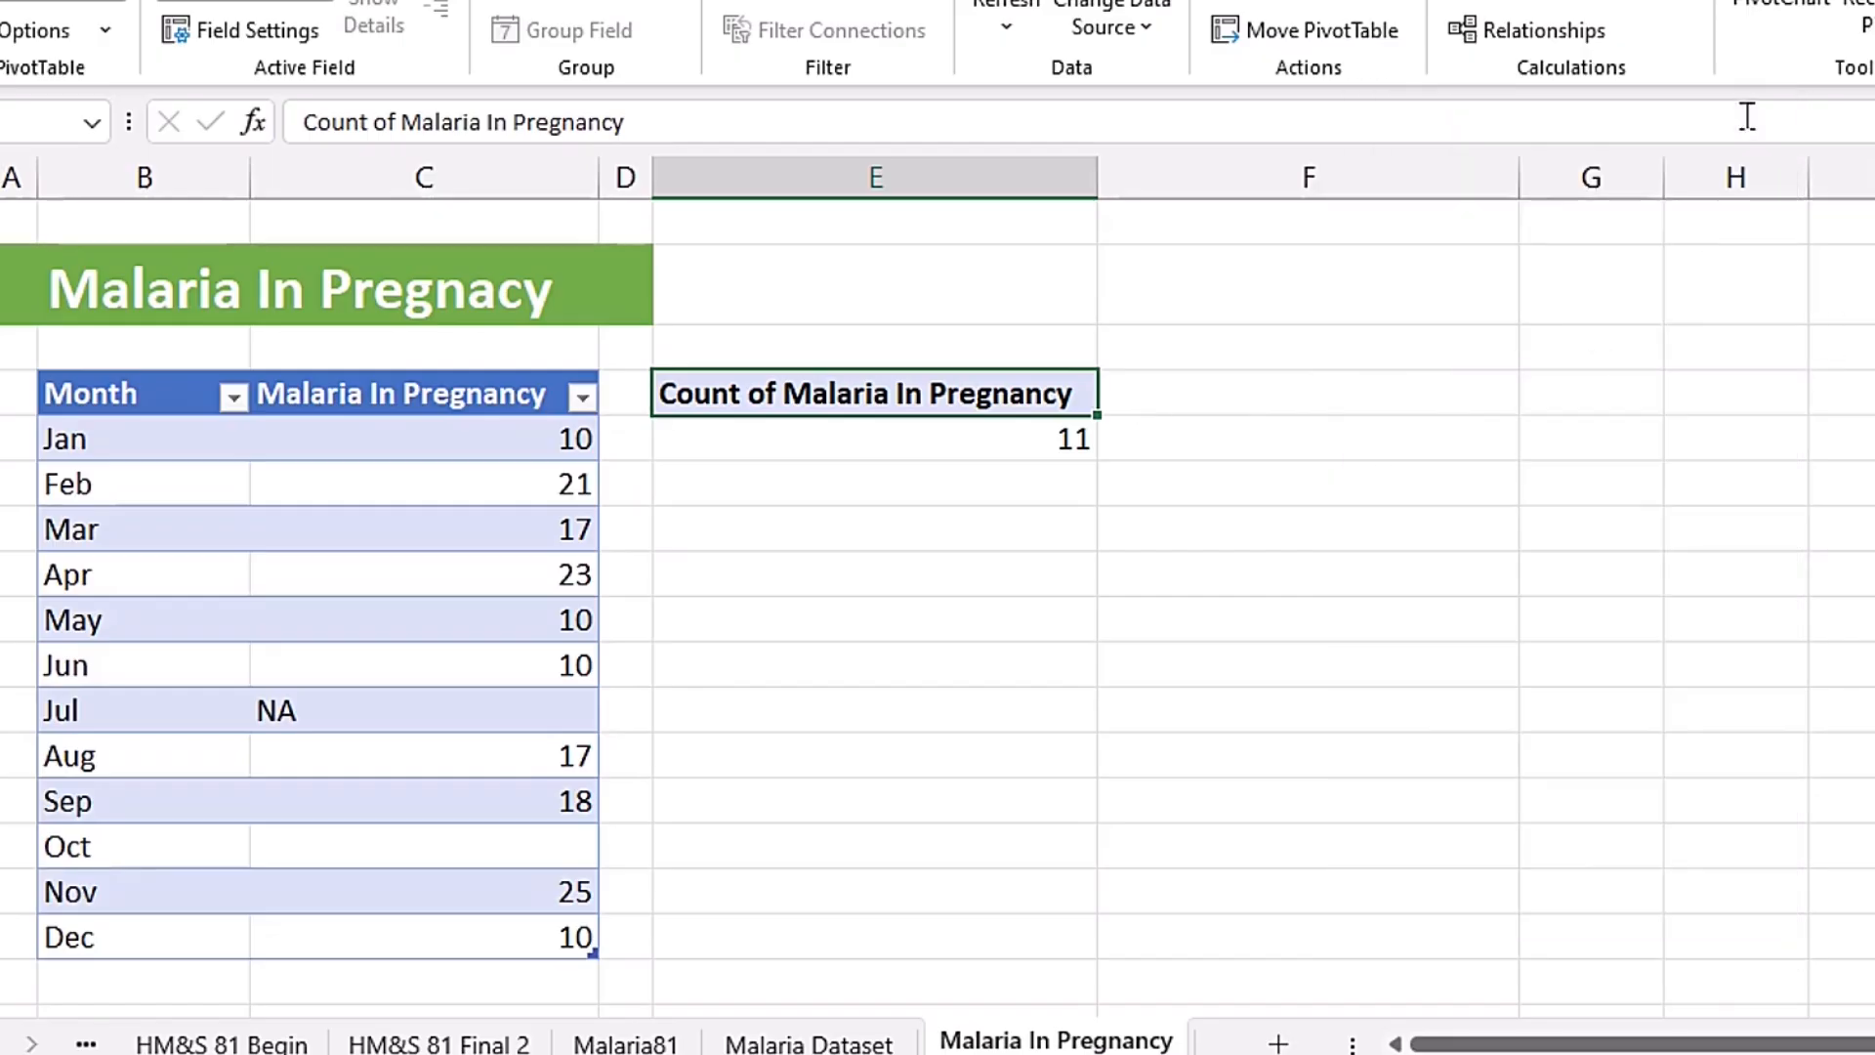
# Change the summary calculation of the Count of Malaria In Pregnancy field in column E to Count Numbers.
pyautogui.rightClick(834, 442)
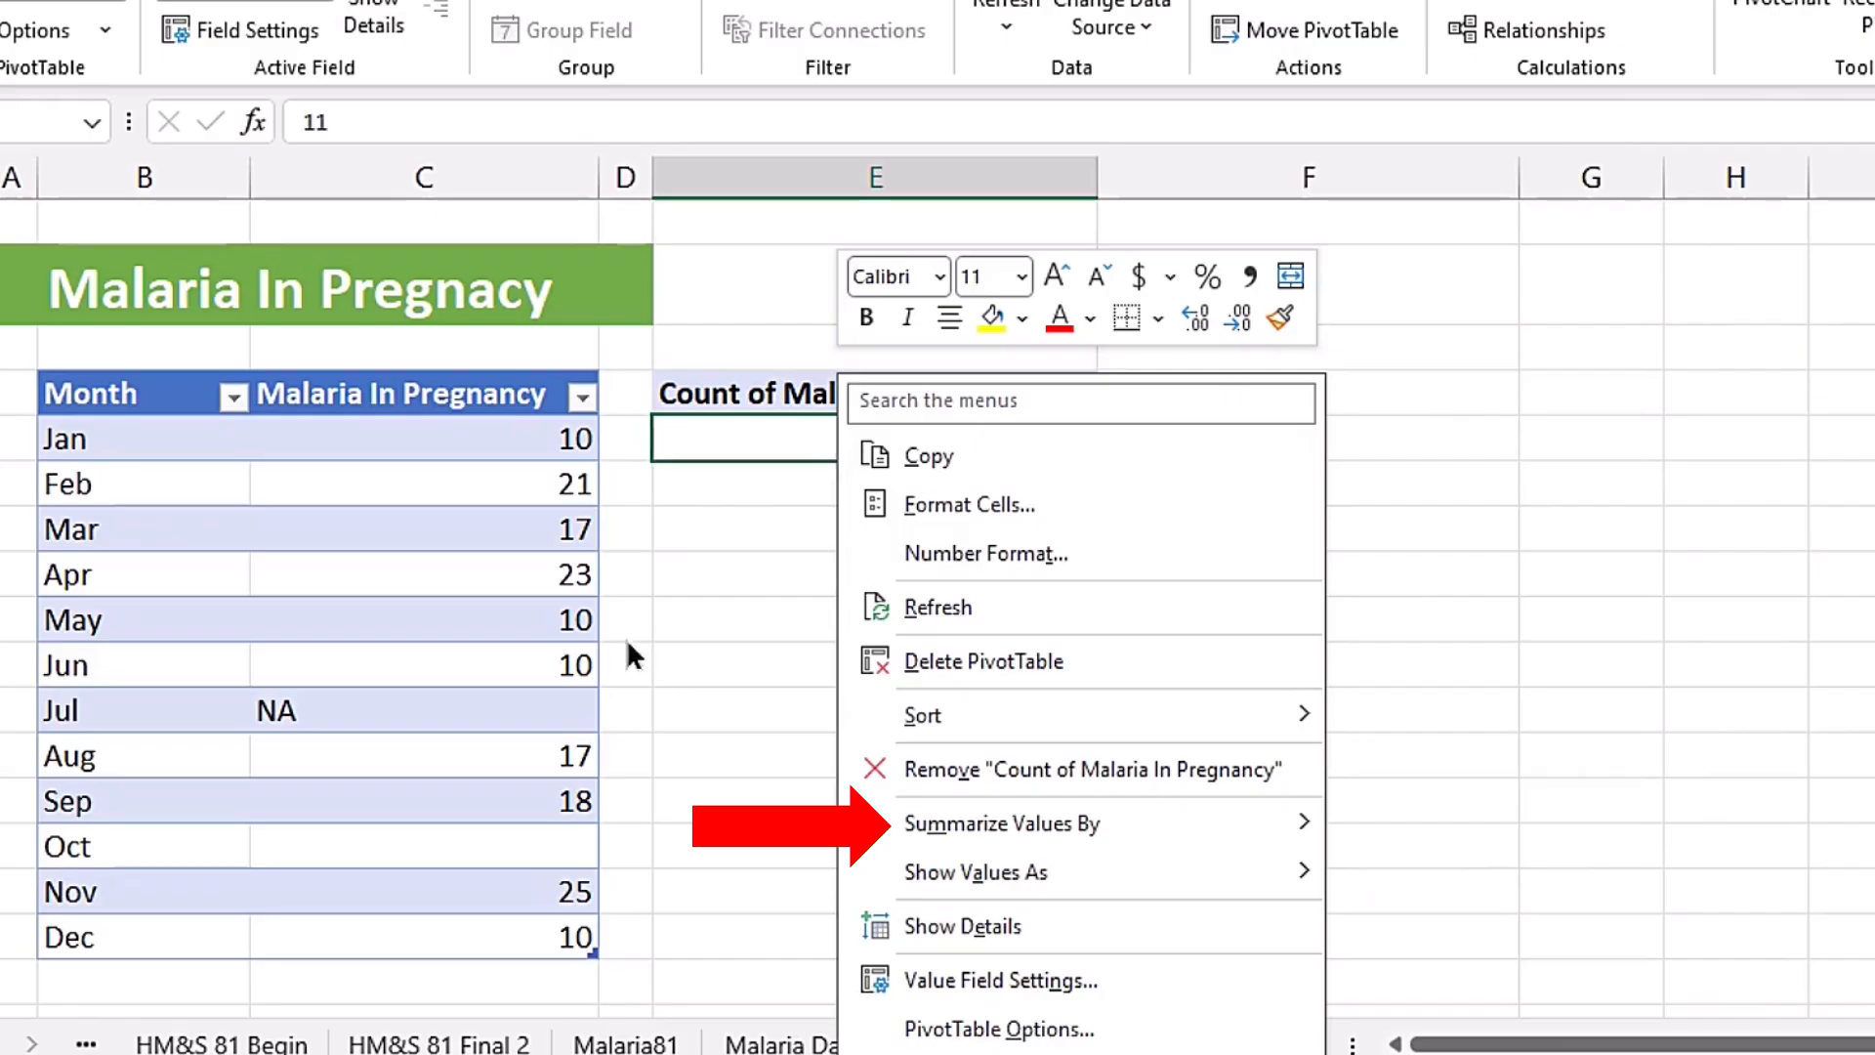
pyautogui.moveTo(1035, 824)
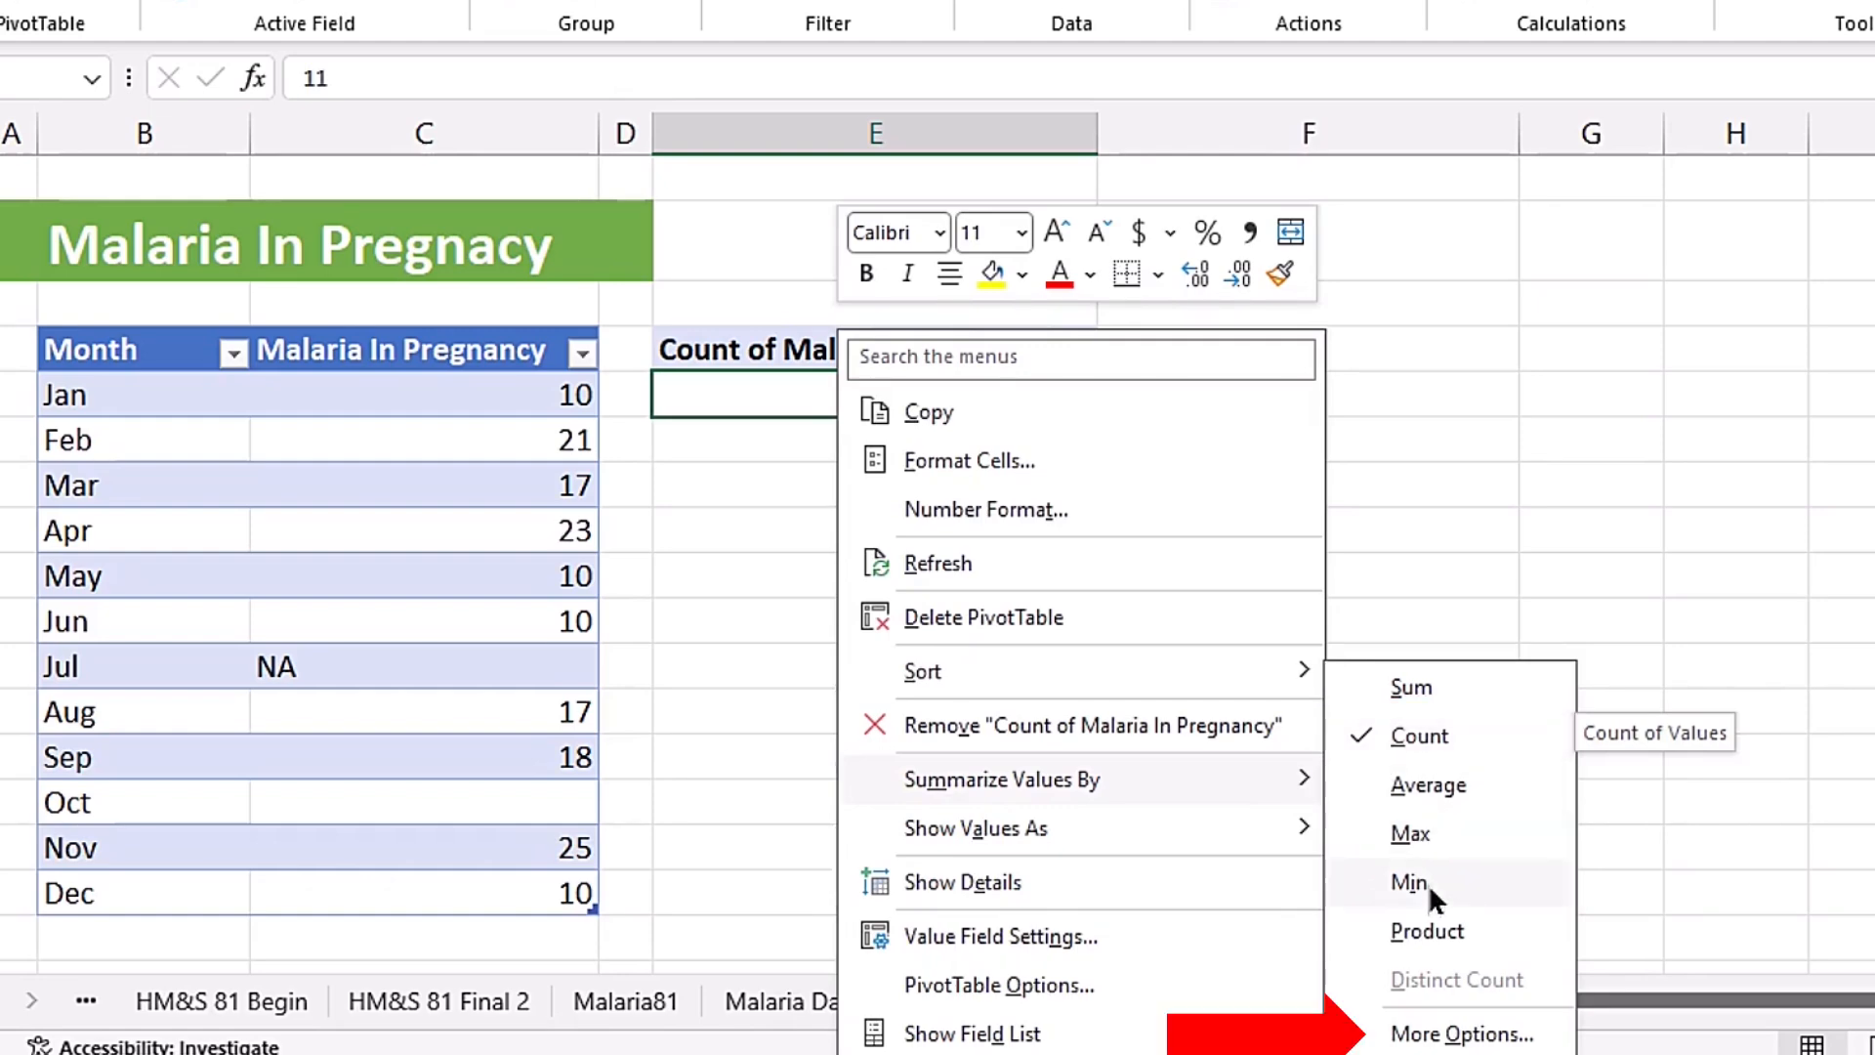
pyautogui.click(1461, 1033)
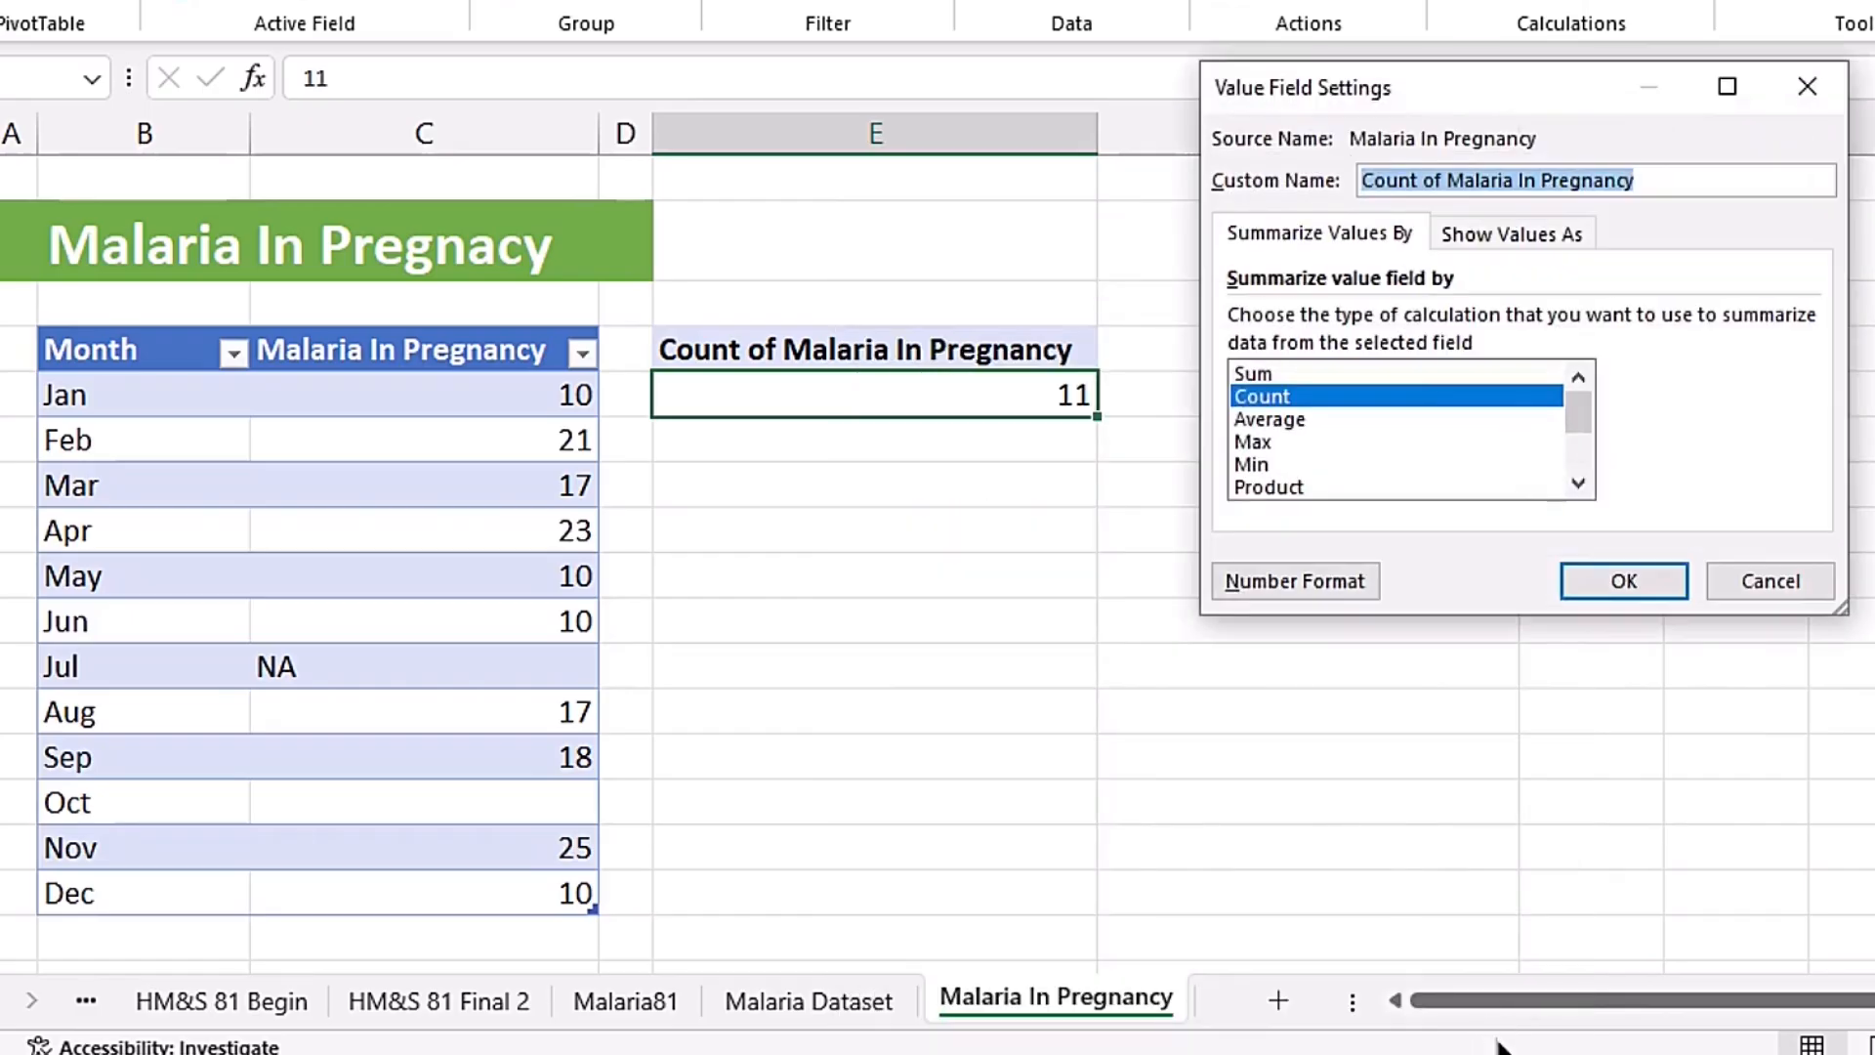
pyautogui.scroll(-1, 1234, 765)
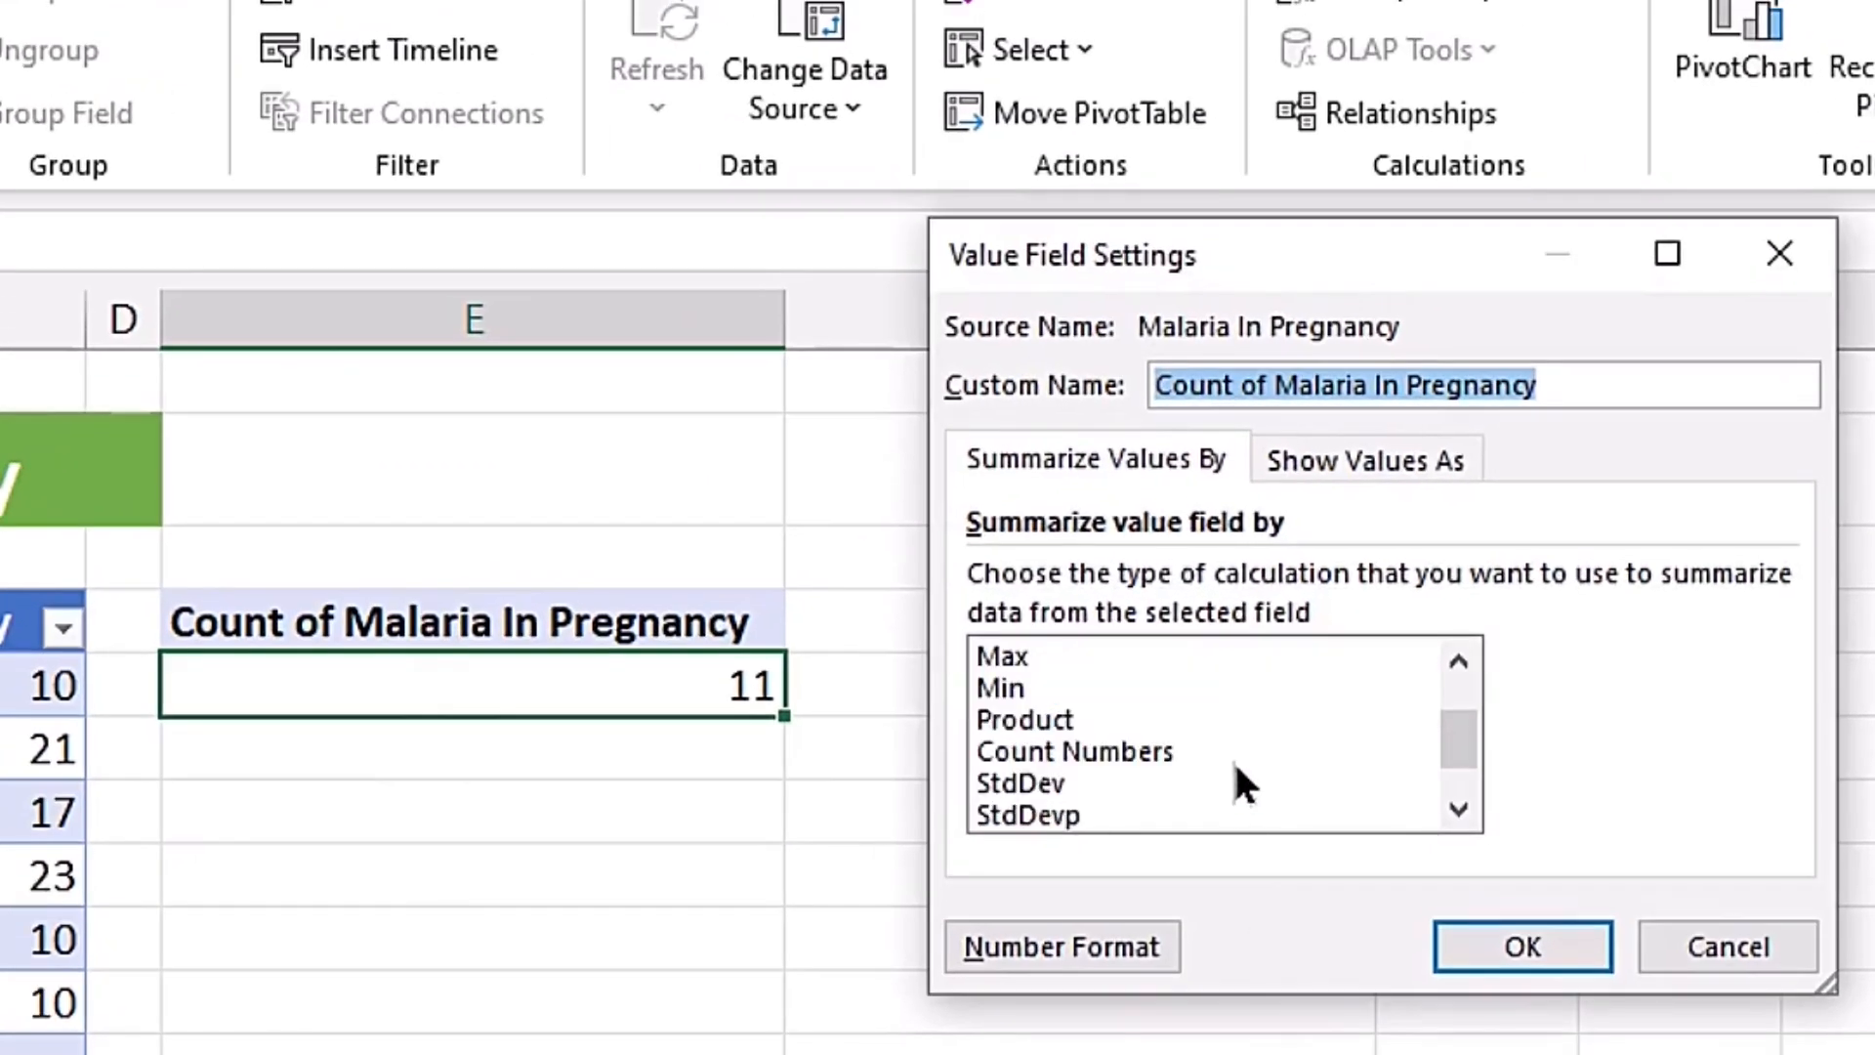
pyautogui.click(1133, 750)
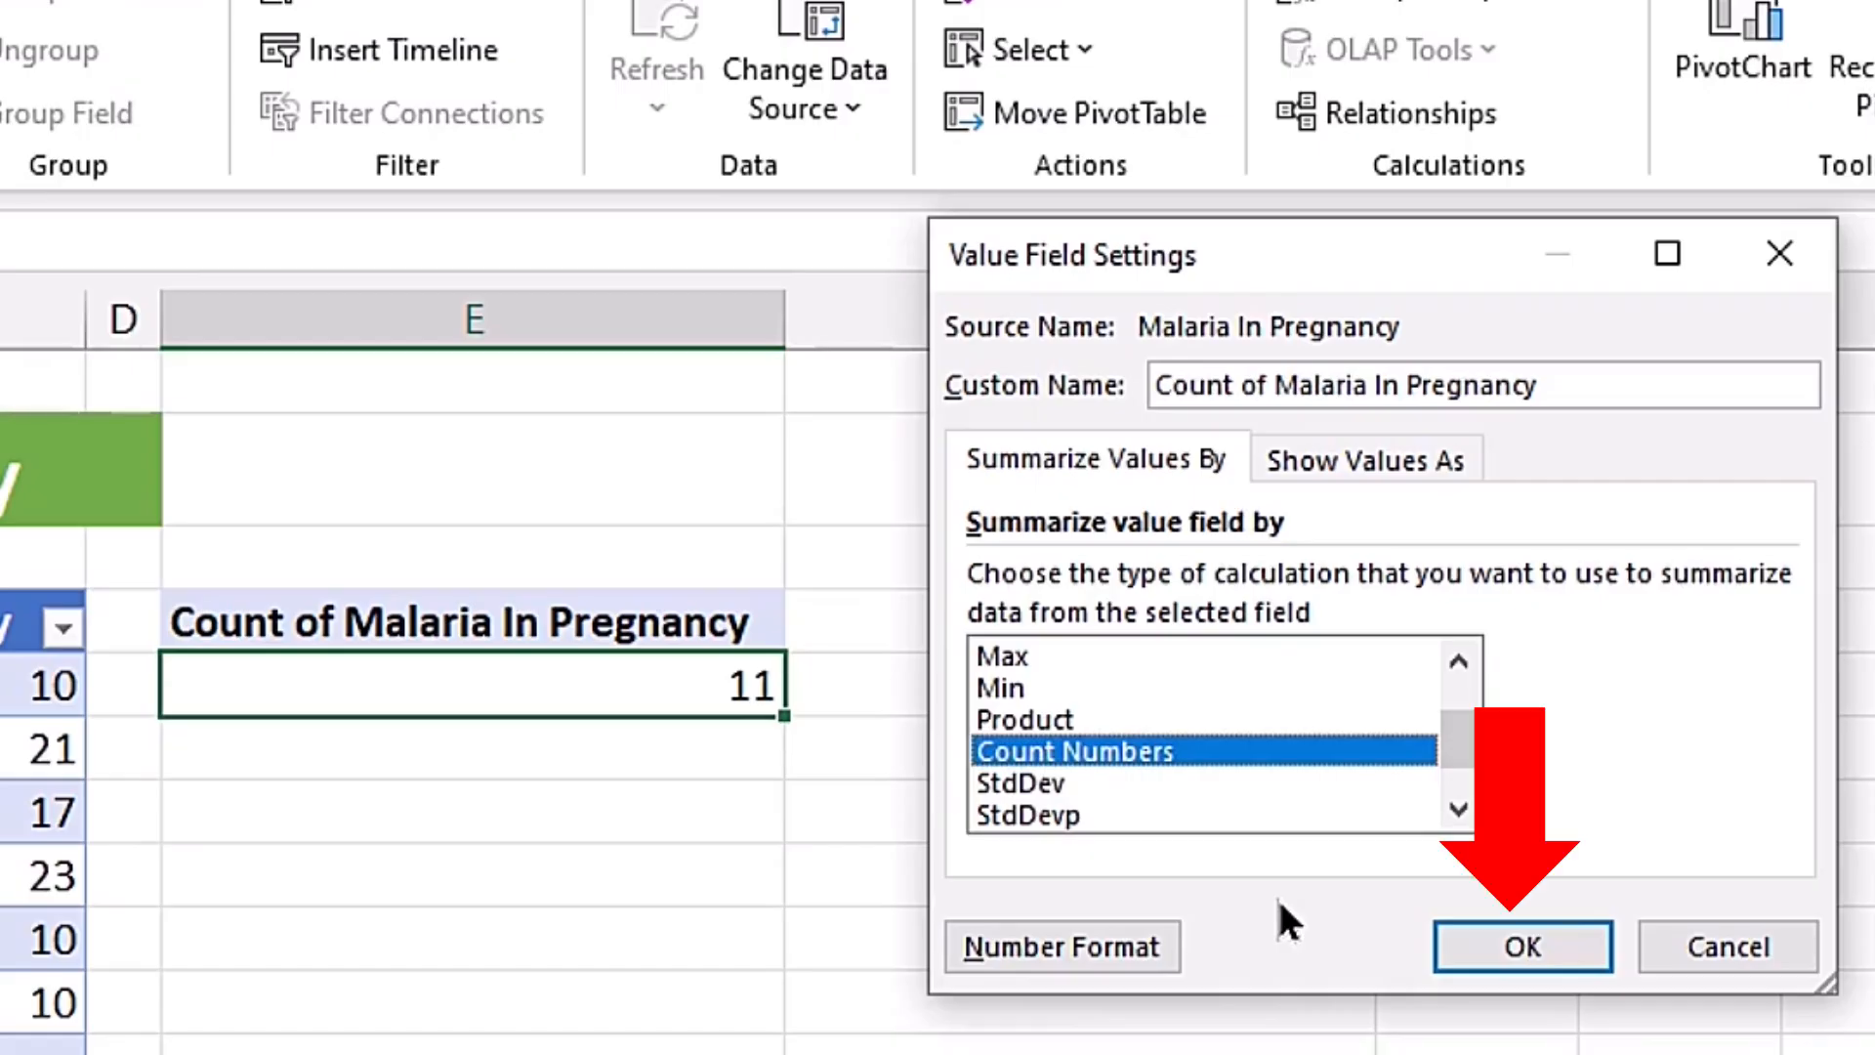
pyautogui.click(1524, 947)
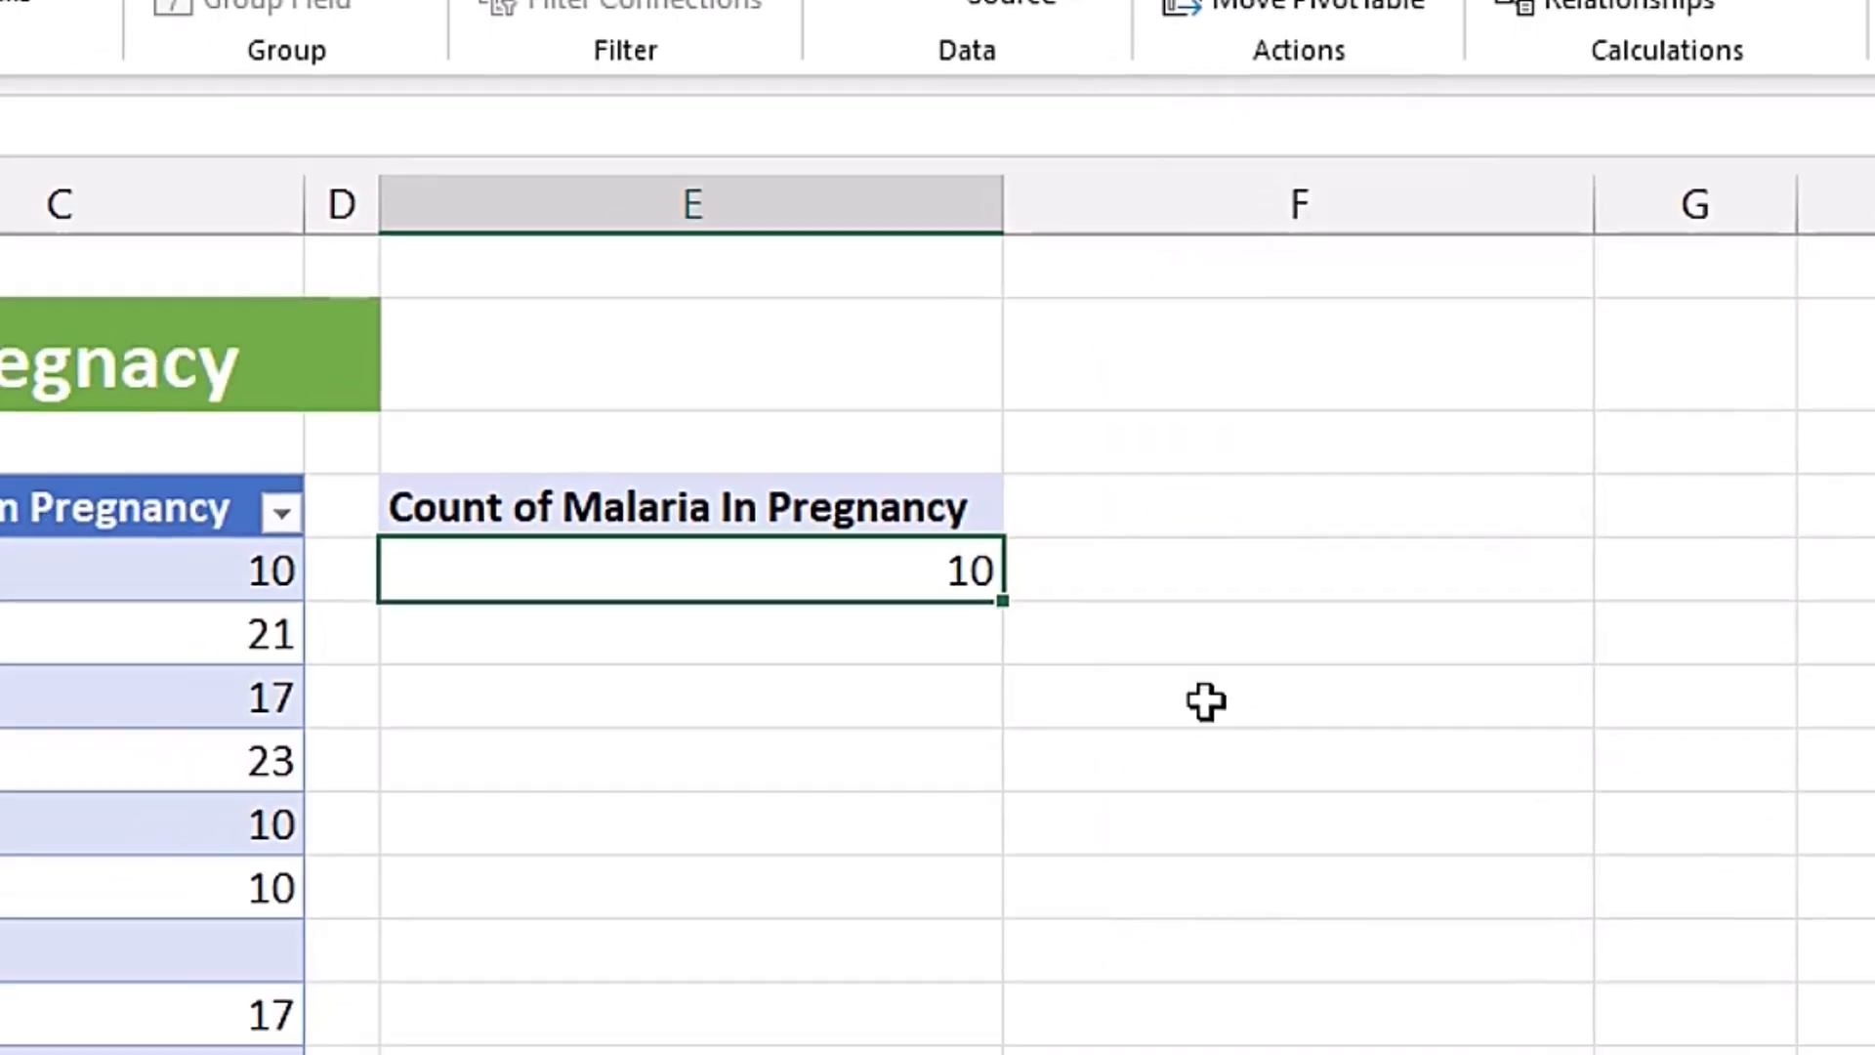